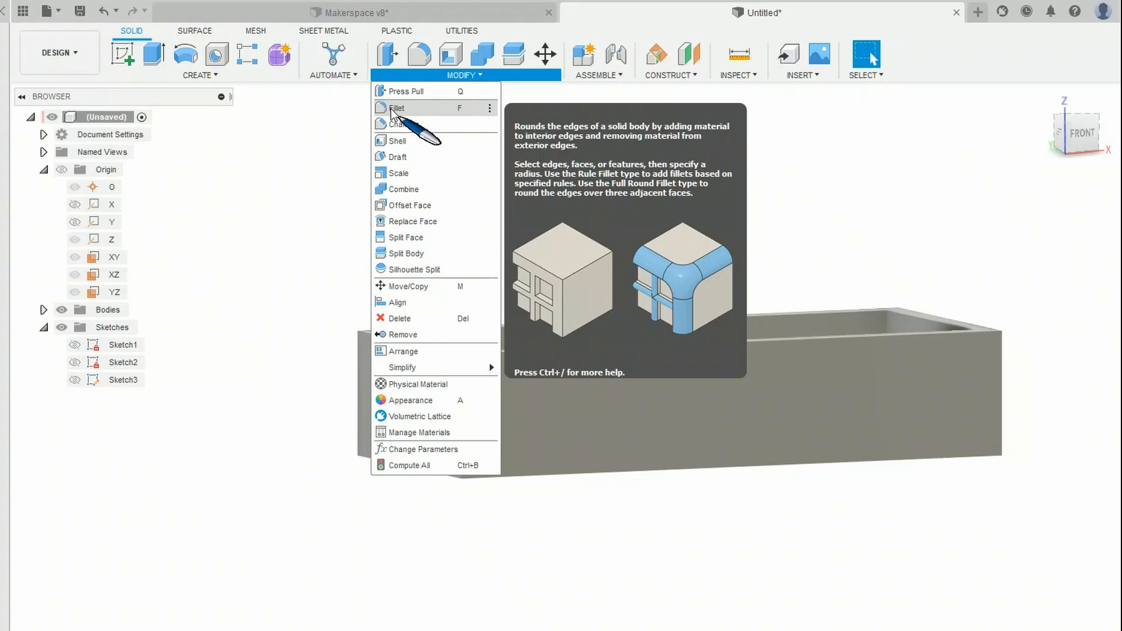
Fillet the four vertical outer corner edges of the box with a 2 mm radius.
click(395, 108)
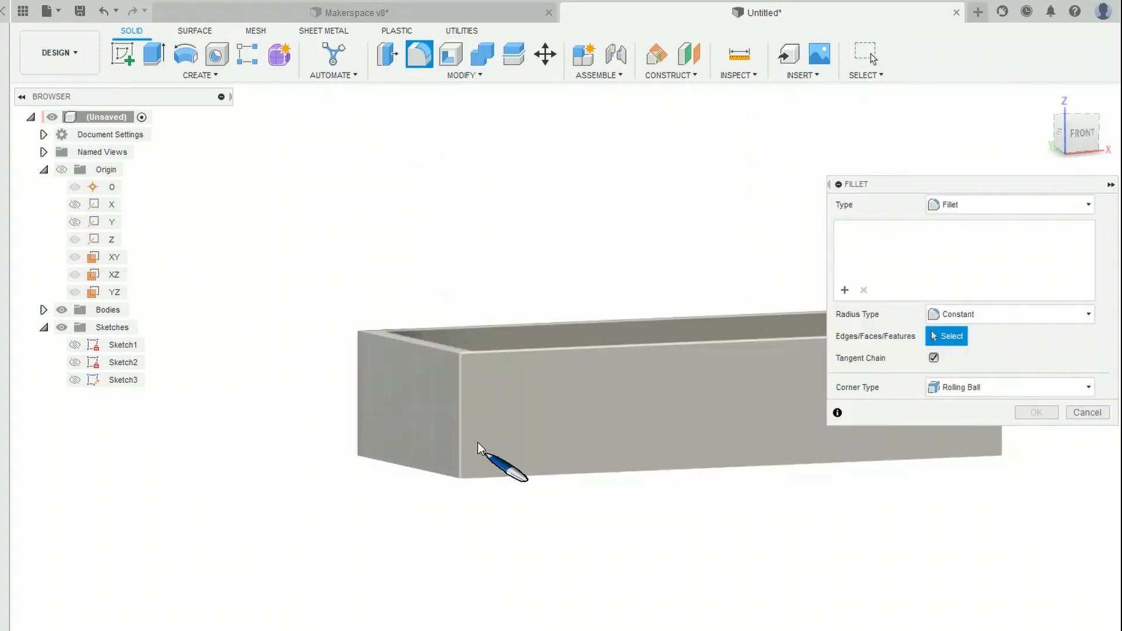
click(457, 429)
mouse_move(383, 430)
shift+middle_down()
mouse_move(502, 416)
mouse_move(489, 414)
mouse_move(569, 418)
mouse_move(395, 419)
shift+middle_up()
click(632, 410)
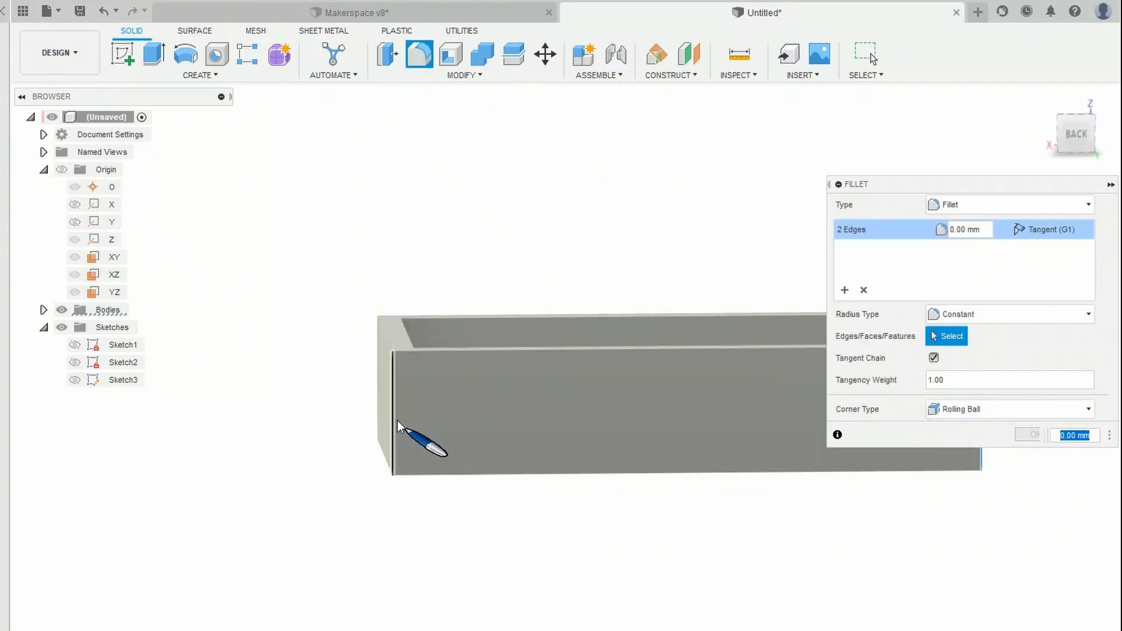
click(395, 420)
shift+middle_drag(342, 437, 471, 441)
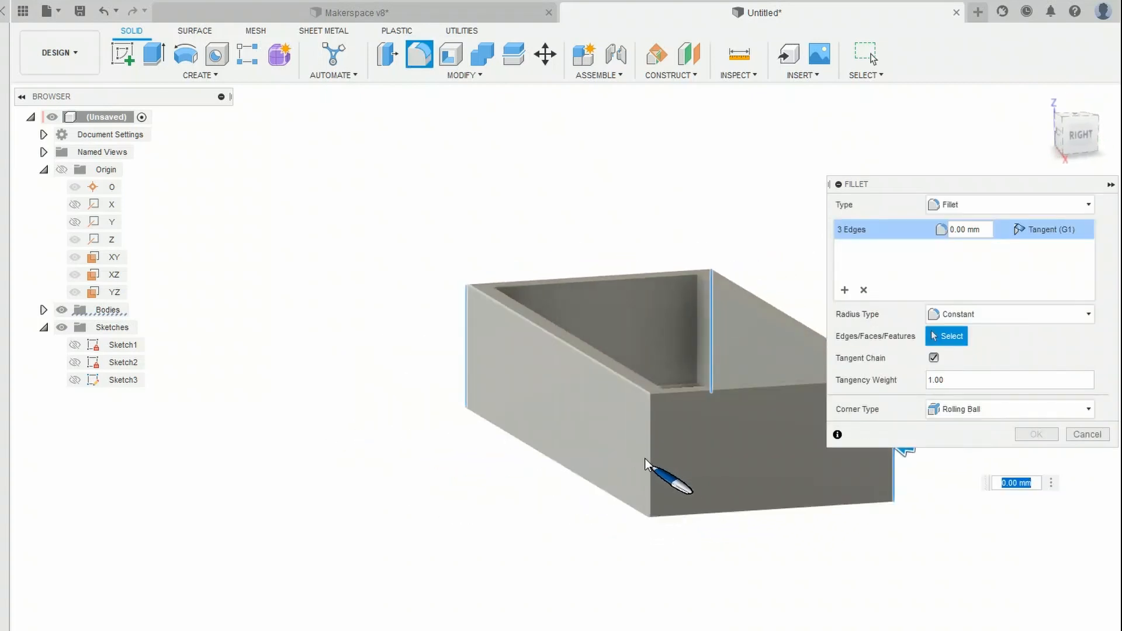
click(648, 460)
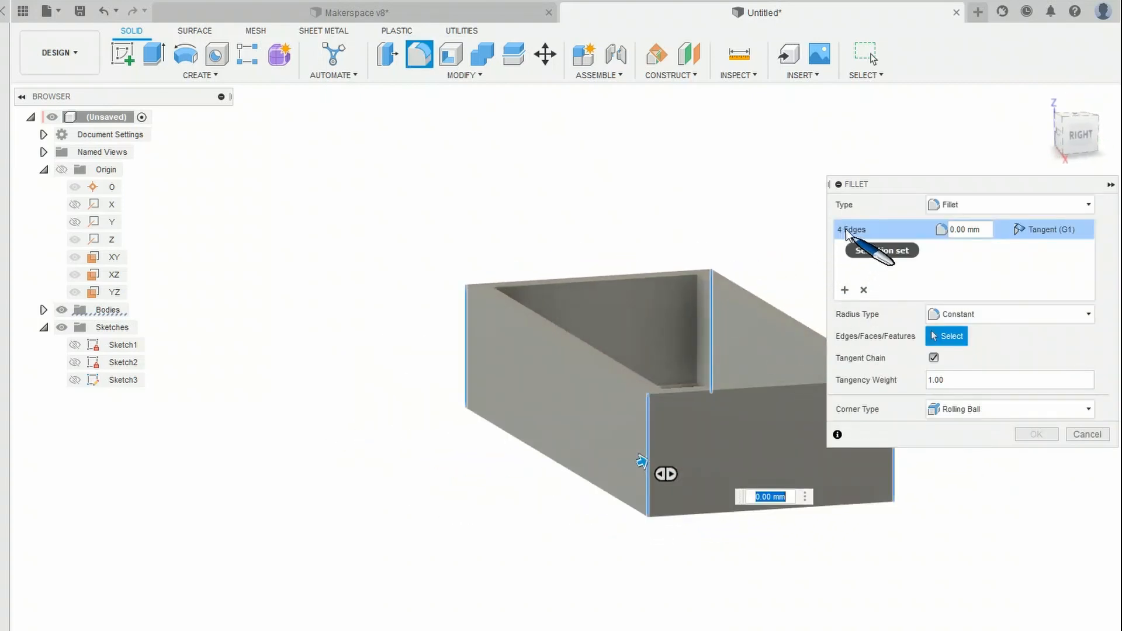
click(950, 230)
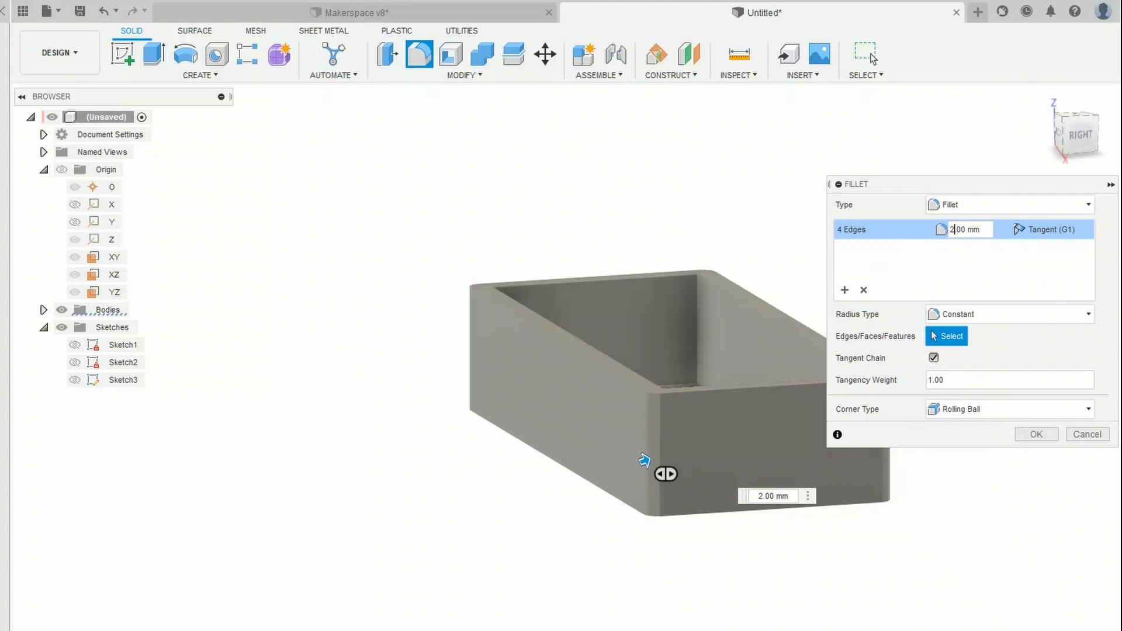
double_click(782, 497)
shift+middle_drag(718, 532, 599, 602)
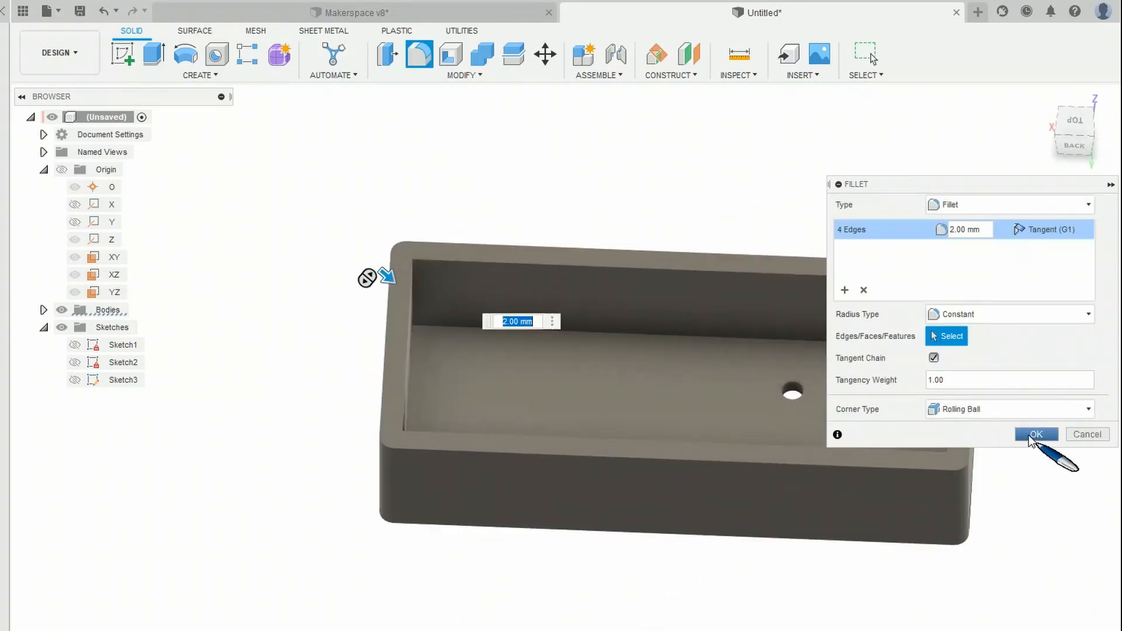
click(1028, 437)
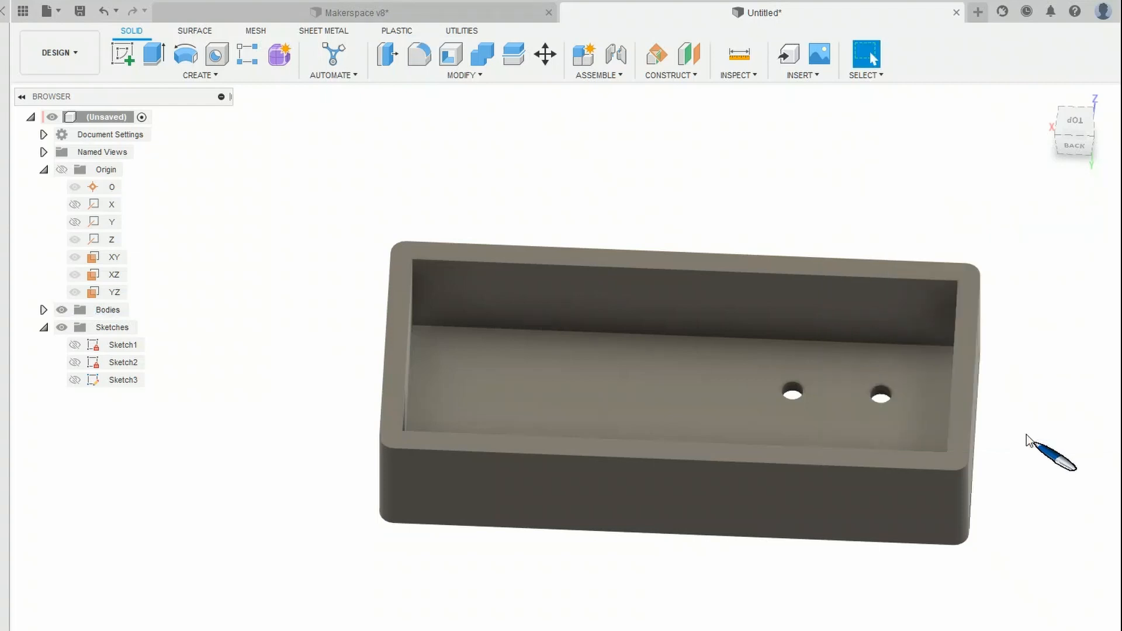
Fillet the outer edge loop around the box's underside with a 1 mm radius.
click(421, 56)
shift+middle_drag(422, 450, 544, 358)
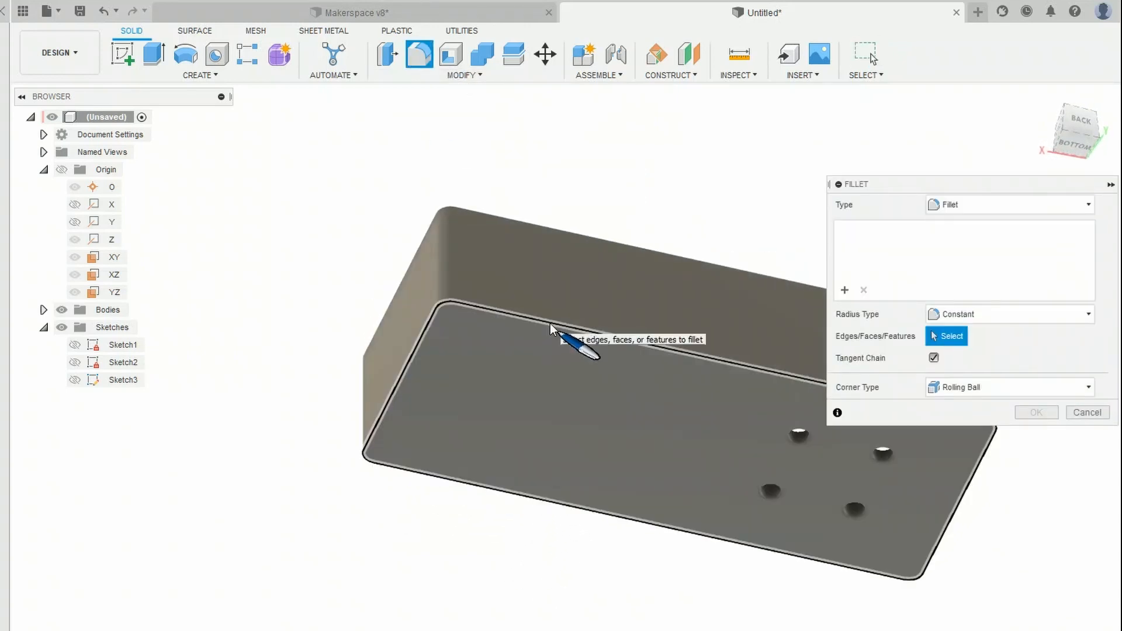
click(551, 326)
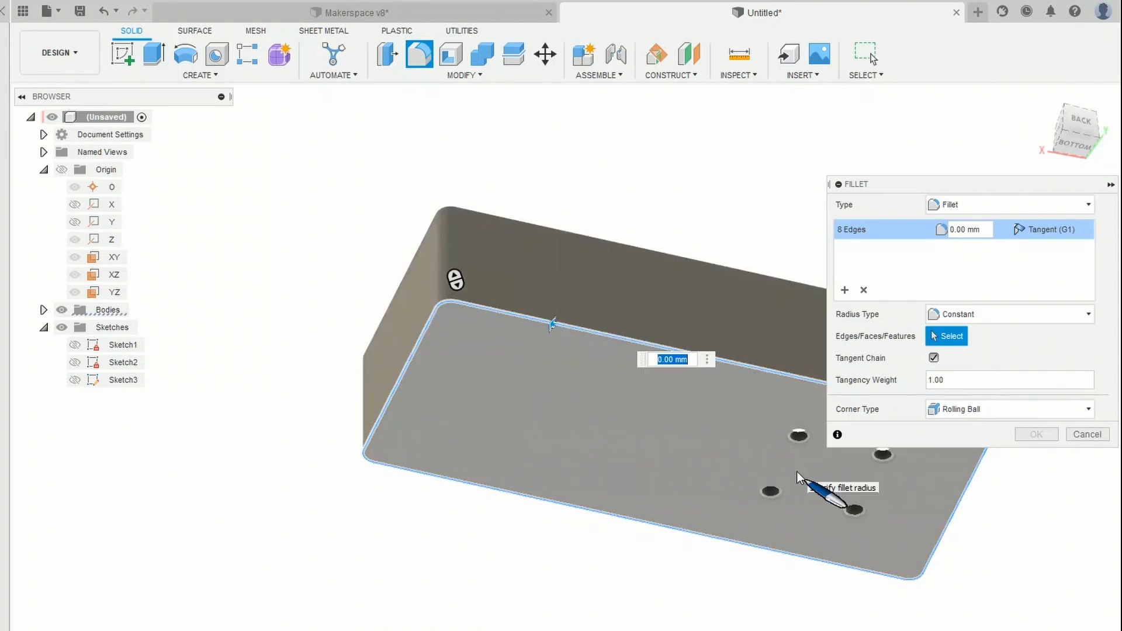
text(1)
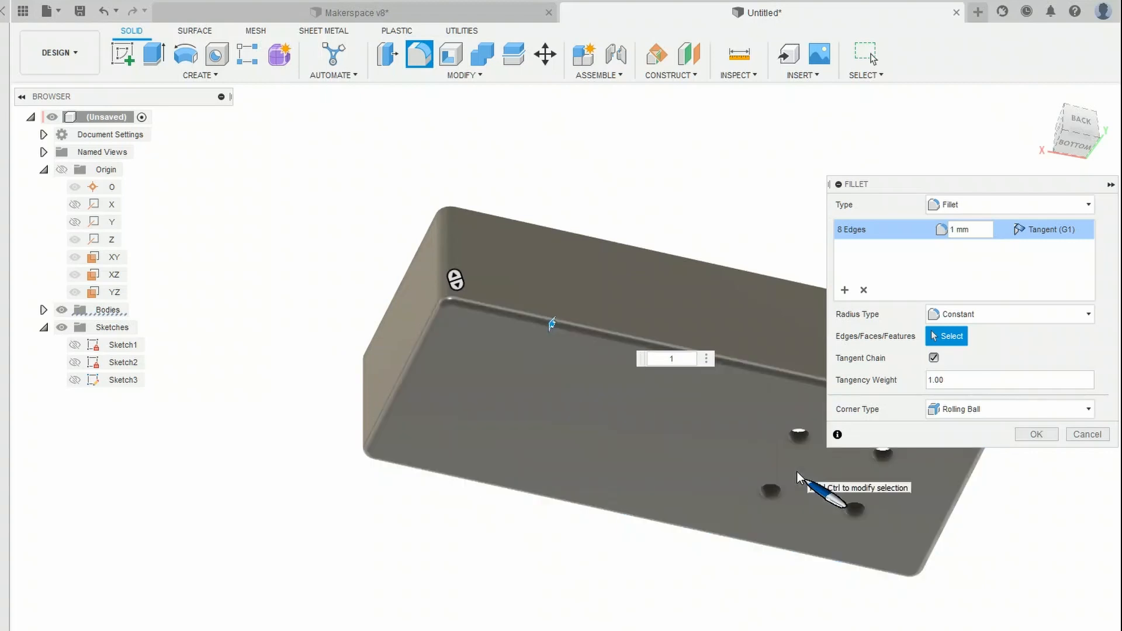
click(1035, 434)
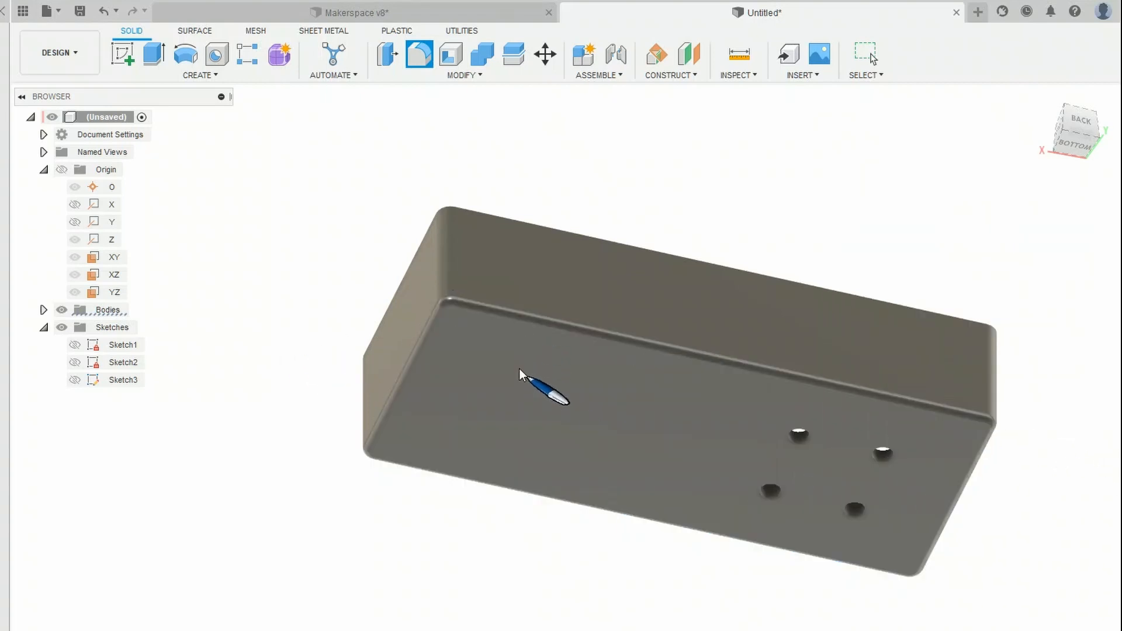
Chamfer the outer edge loop of the box's top rim with an equal distance of 0.5 mm.
mouse_move(514, 419)
shift+middle_down()
mouse_move(551, 356)
mouse_move(542, 427)
mouse_move(518, 350)
mouse_move(571, 358)
mouse_move(534, 543)
shift+middle_up()
shift+middle_drag(386, 419, 555, 331)
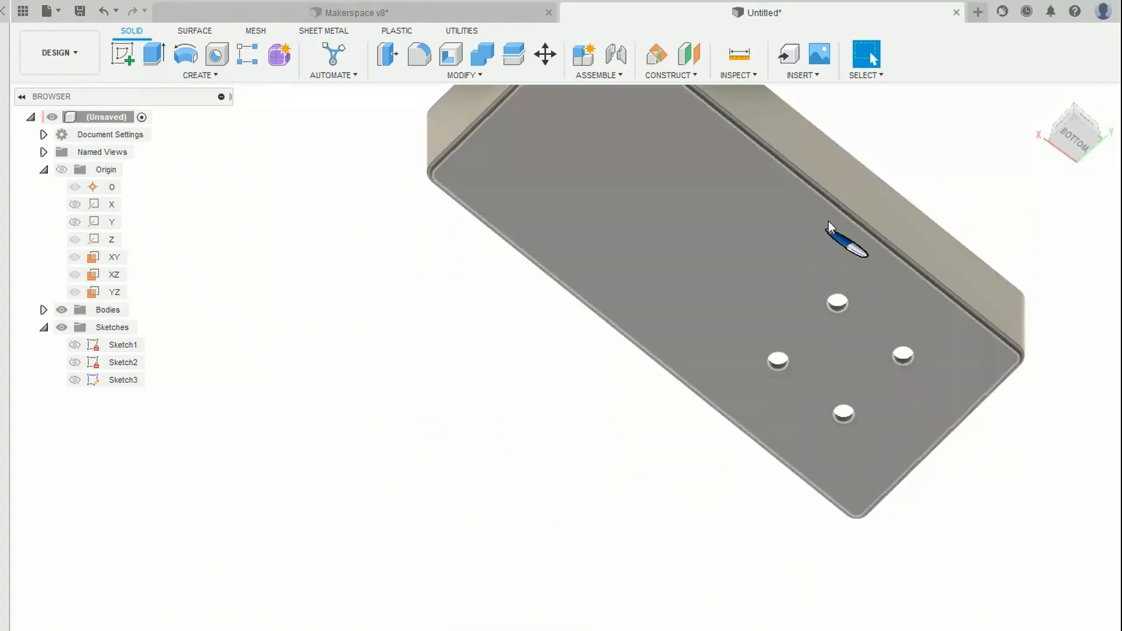
shift+middle_drag(720, 227, 564, 435)
shift+middle_drag(670, 482, 646, 493)
shift+middle_drag(647, 494, 563, 460)
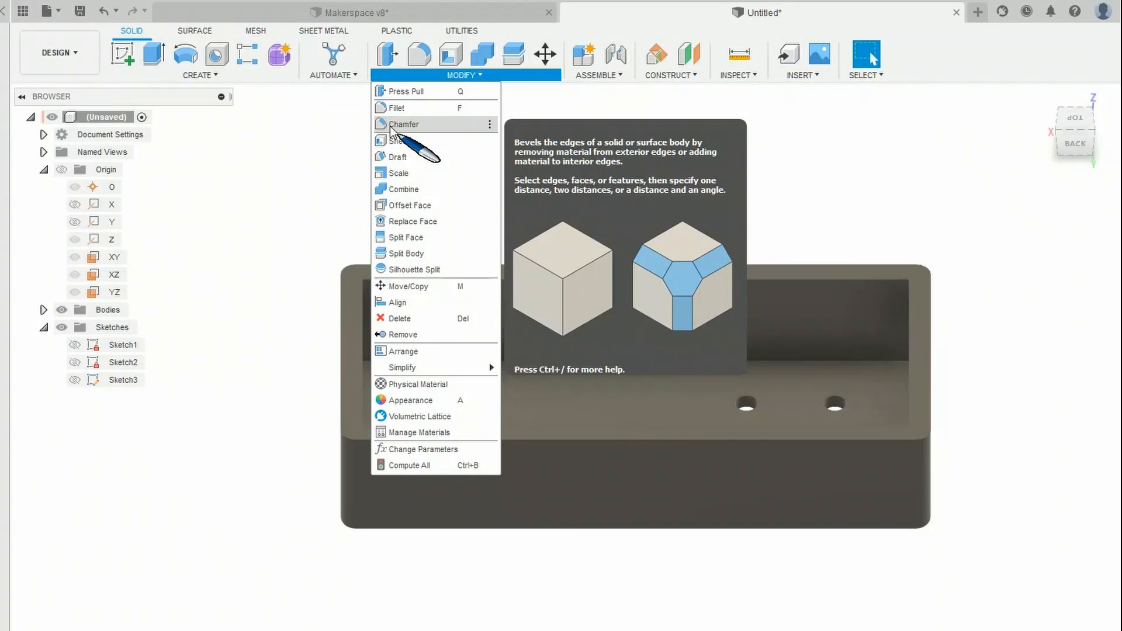
click(403, 124)
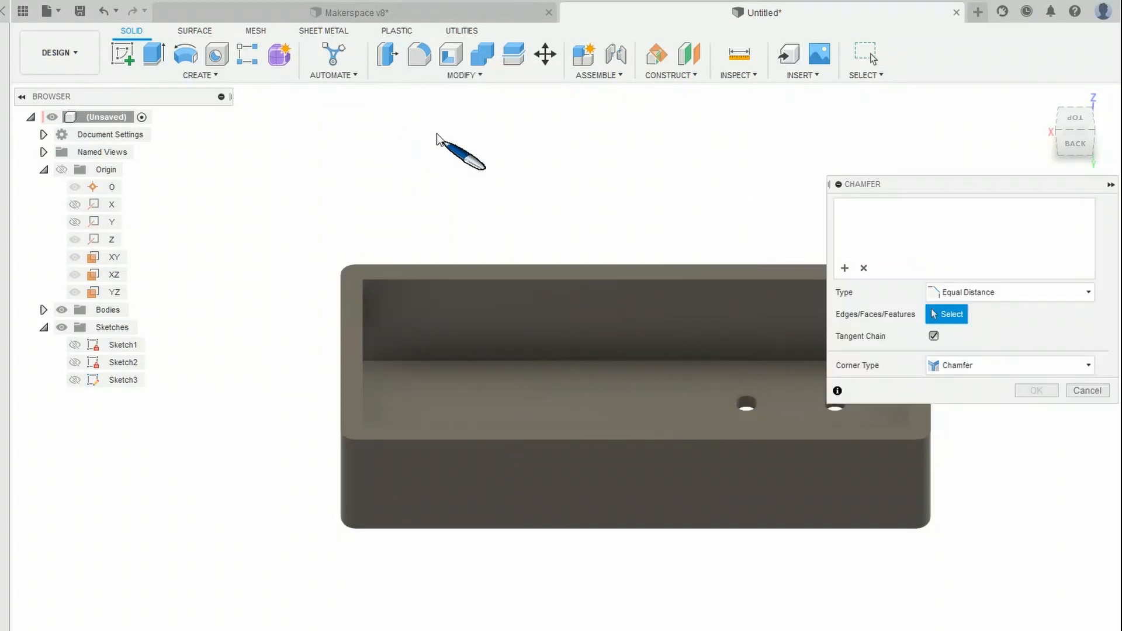
click(469, 269)
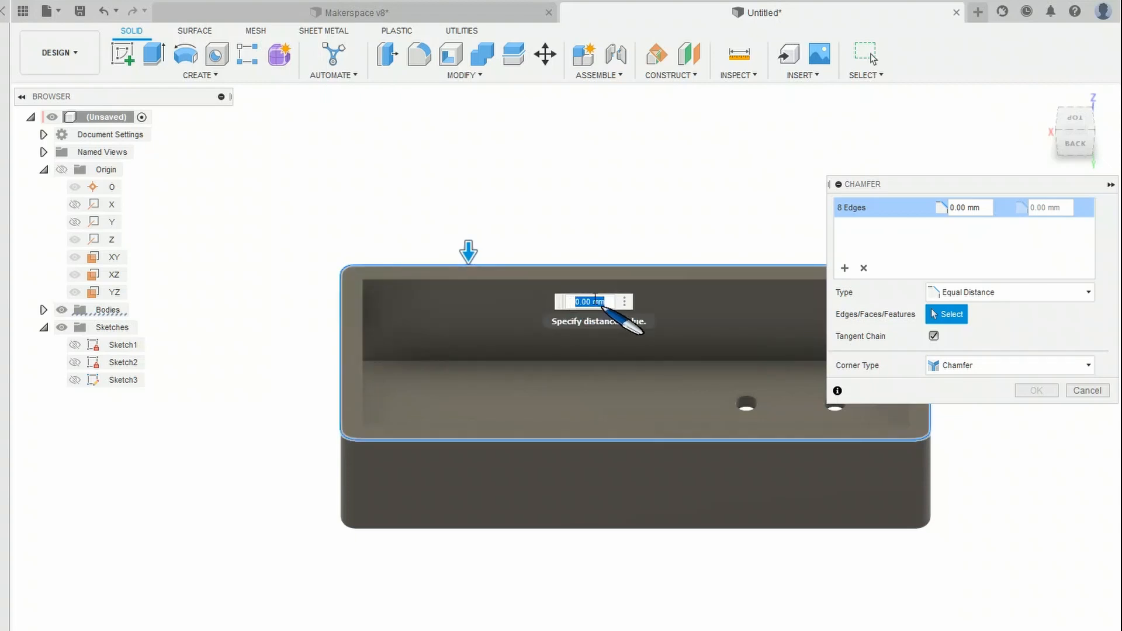
text(1)
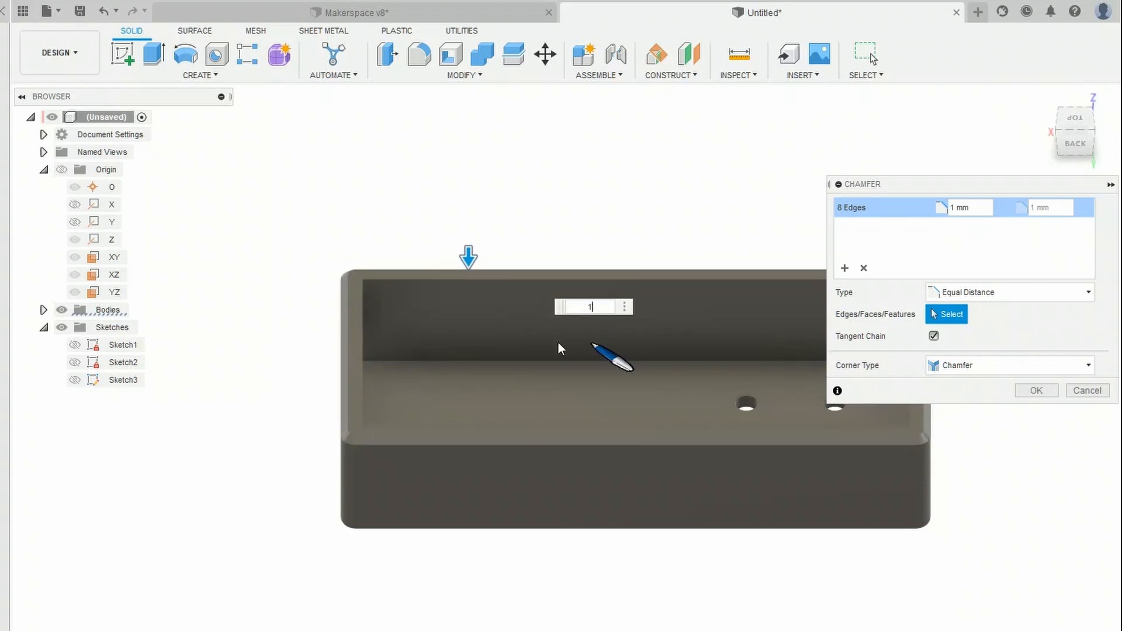
shift+middle_drag(513, 415, 508, 439)
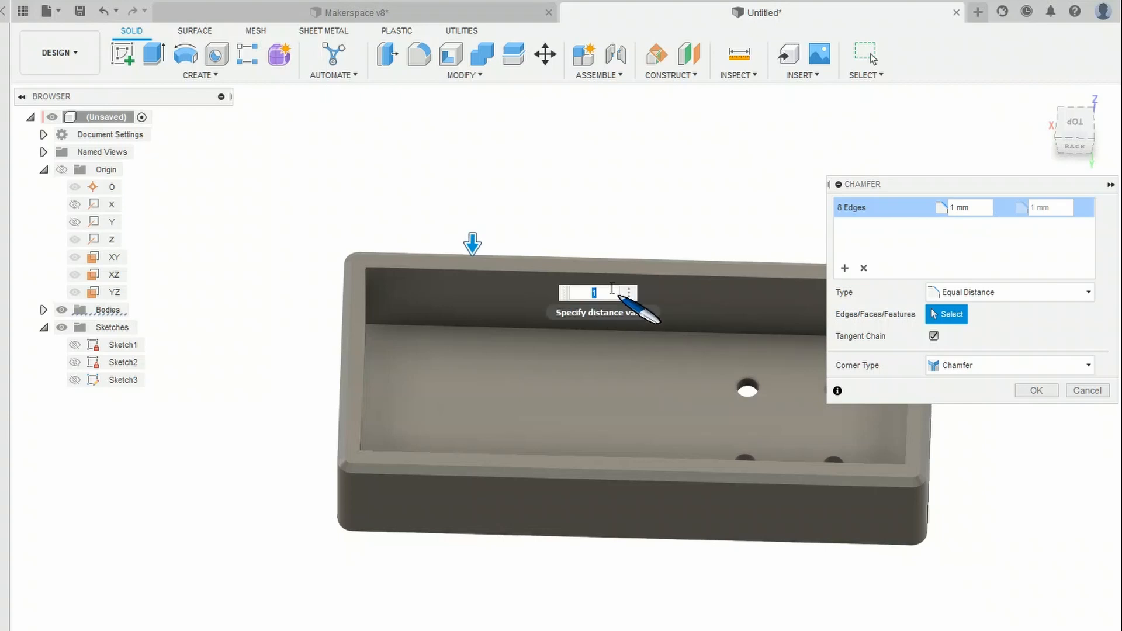
key(Return)
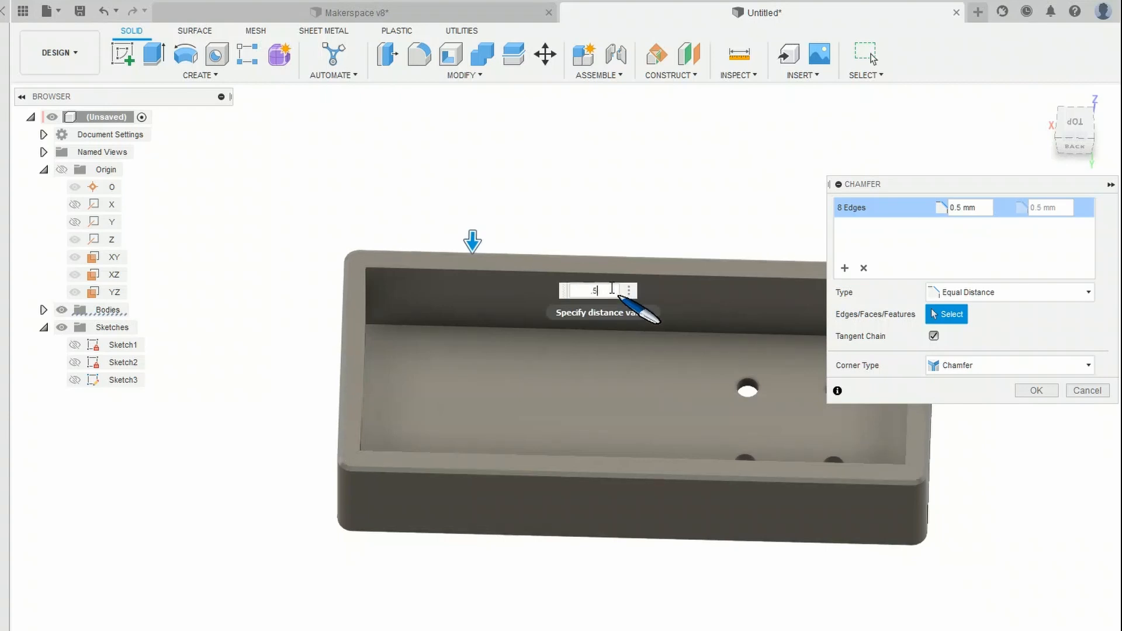
click(1038, 390)
Start a new sketch on the outer left end face of the box, the one nearest the four holes.
shift+middle_drag(689, 485, 738, 444)
shift+middle_drag(697, 476, 598, 556)
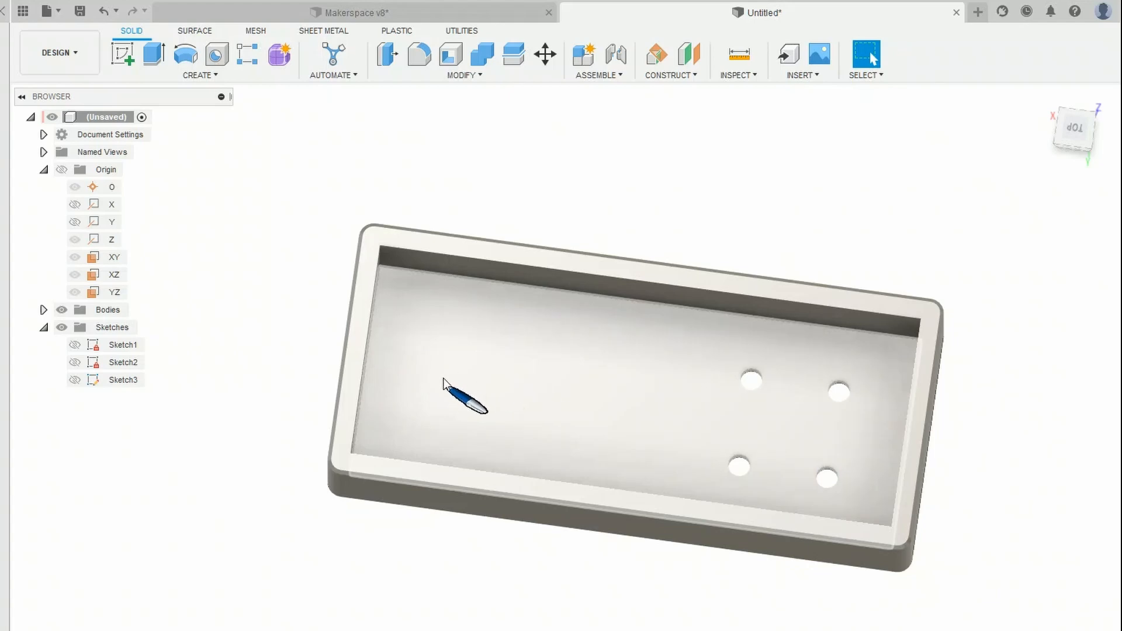
shift+middle_drag(555, 355, 571, 306)
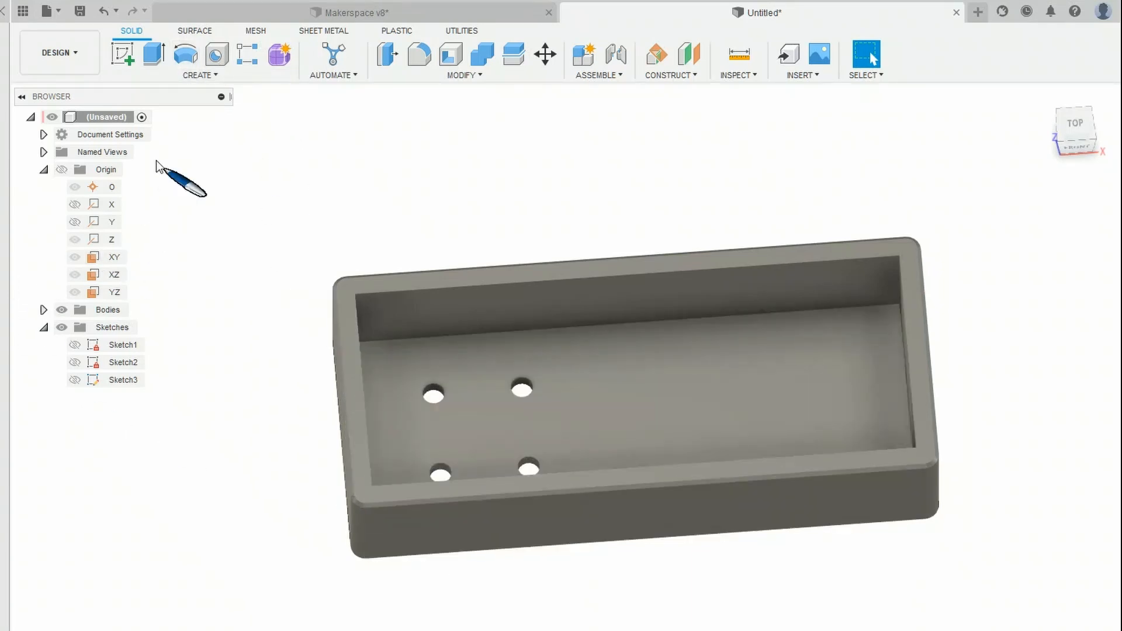
click(123, 59)
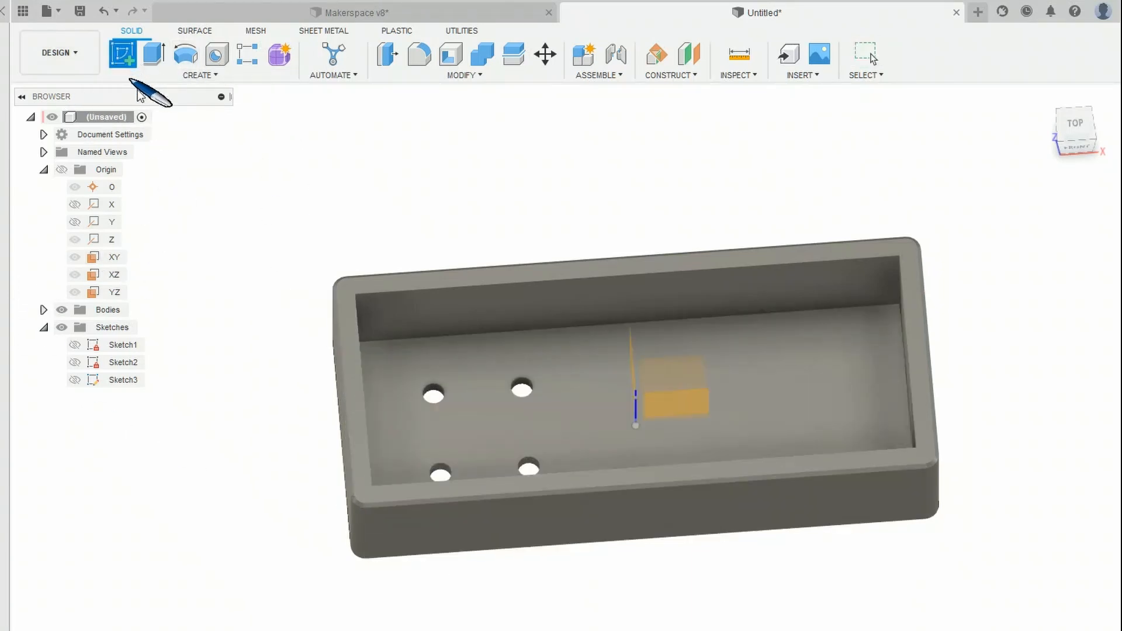
click(593, 555)
shift+middle_drag(602, 552, 649, 501)
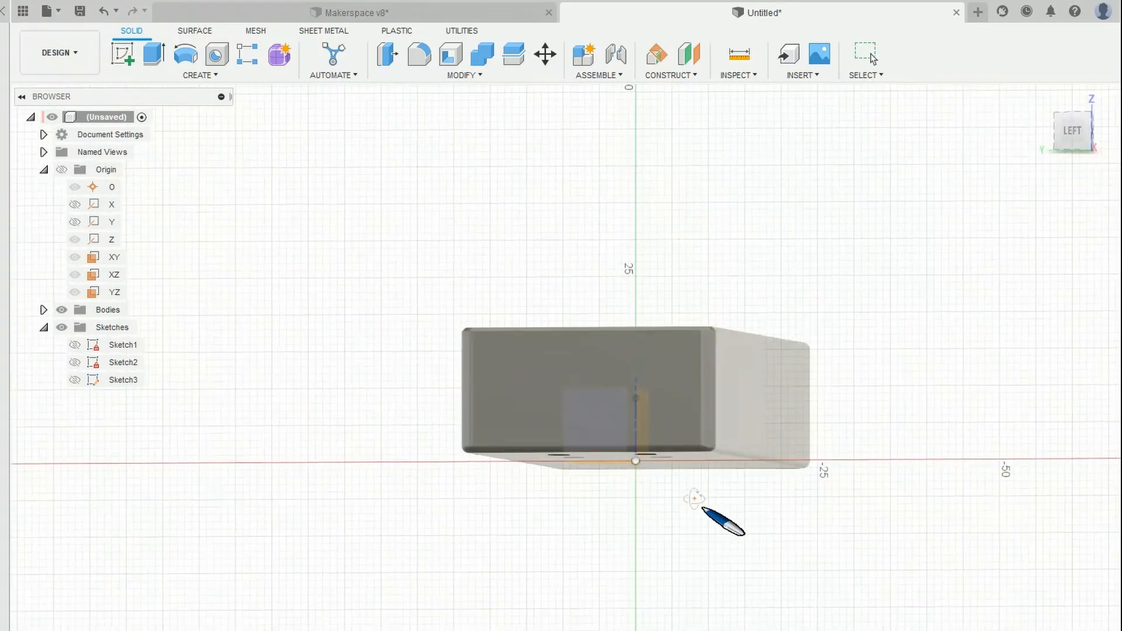
click(555, 408)
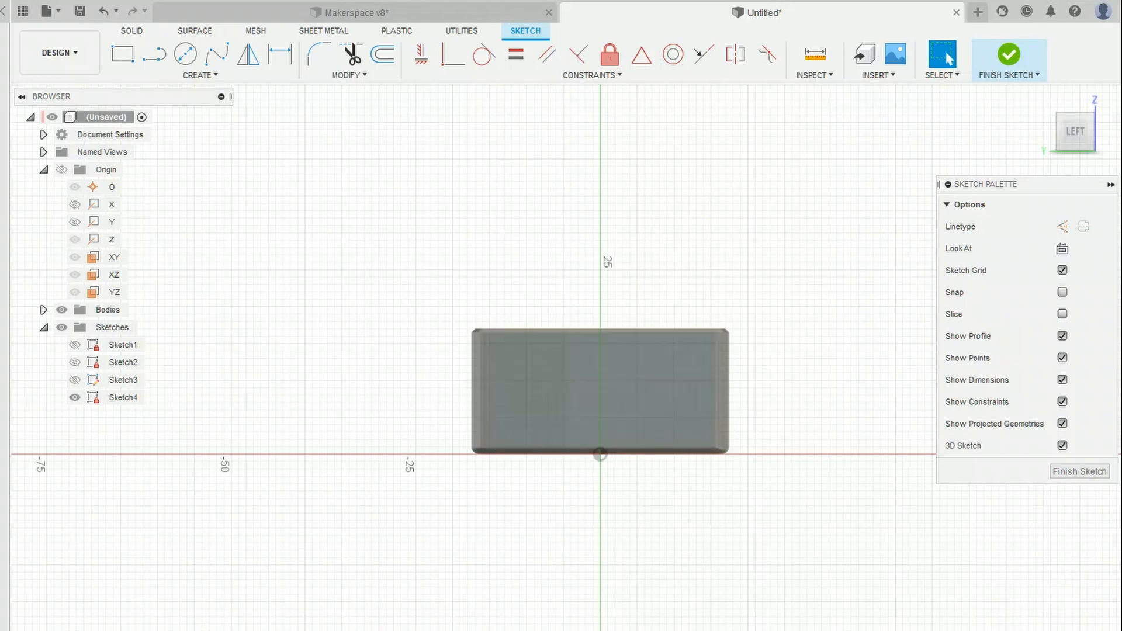
Sketch a 10 mm diameter circle on the end face.
click(185, 55)
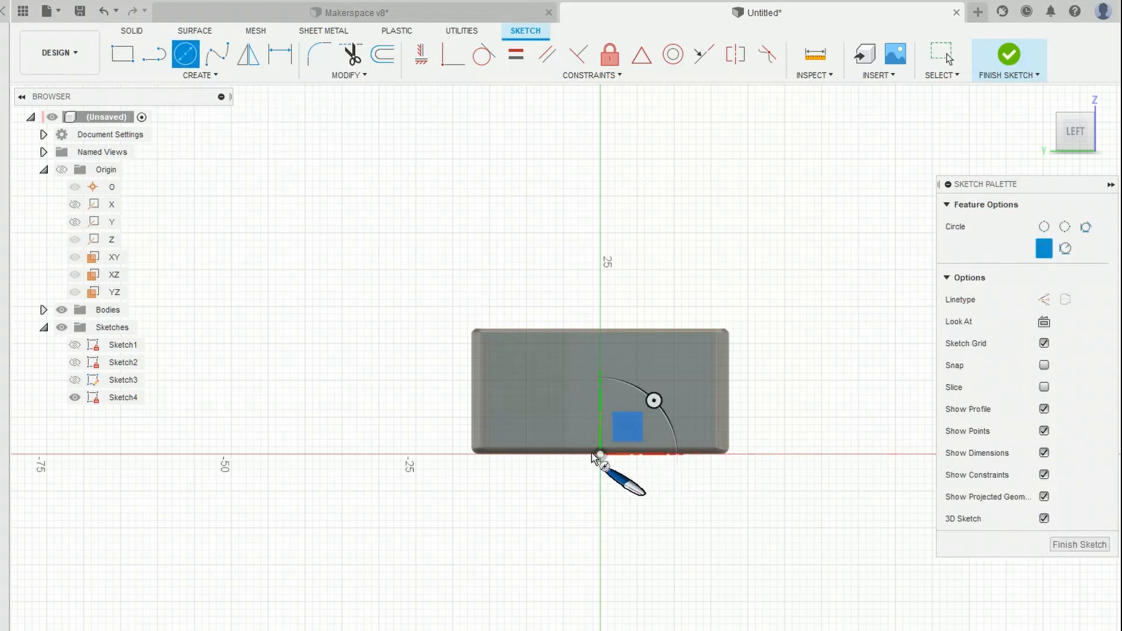
click(541, 387)
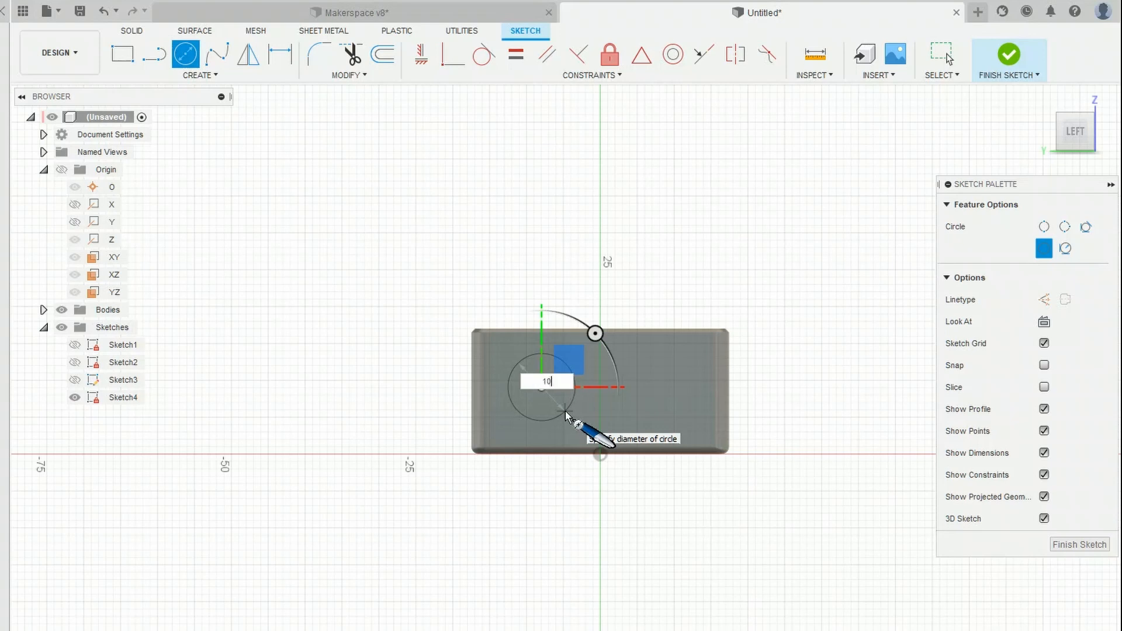
key(Return)
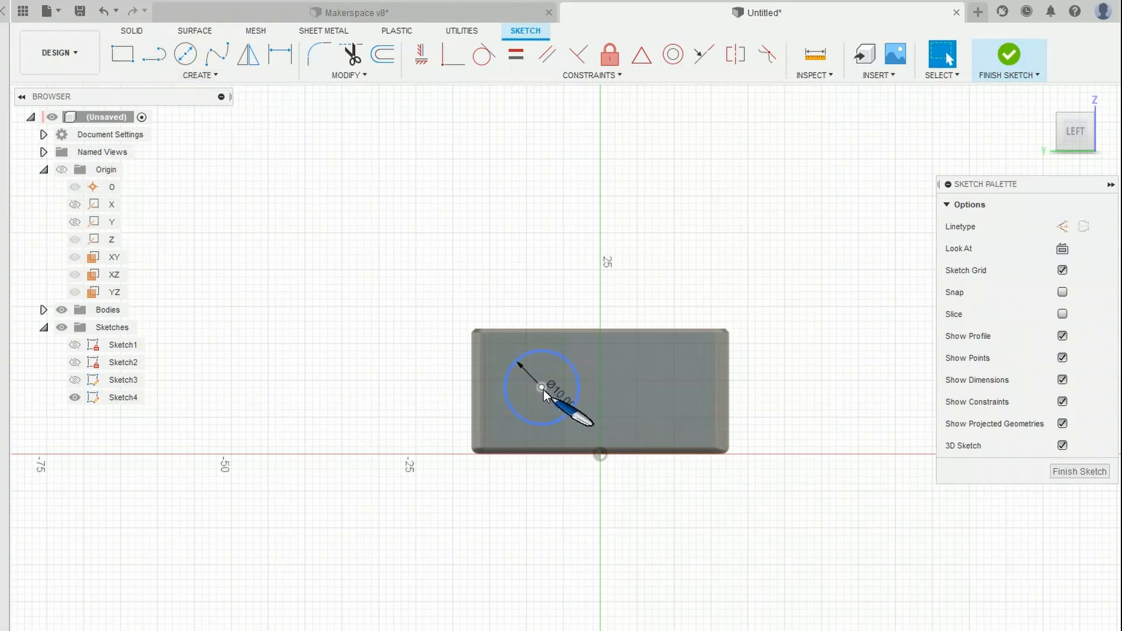
Move the circle to the middle of the end face, aligned with the edge midpoints, and finish the sketch.
mouse_move(542, 391)
mouse_down()
mouse_move(607, 389)
mouse_move(605, 462)
mouse_move(602, 374)
mouse_move(614, 375)
mouse_move(604, 334)
mouse_up()
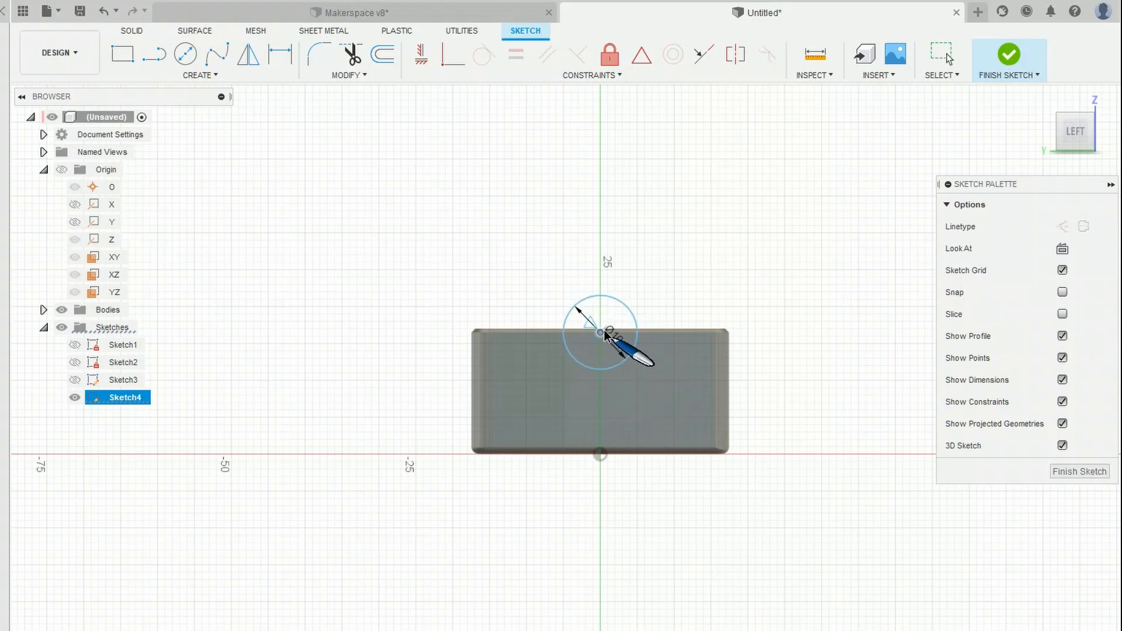
mouse_move(604, 333)
mouse_down()
mouse_move(603, 388)
mouse_move(460, 393)
mouse_move(476, 408)
mouse_move(462, 388)
mouse_move(474, 391)
mouse_up()
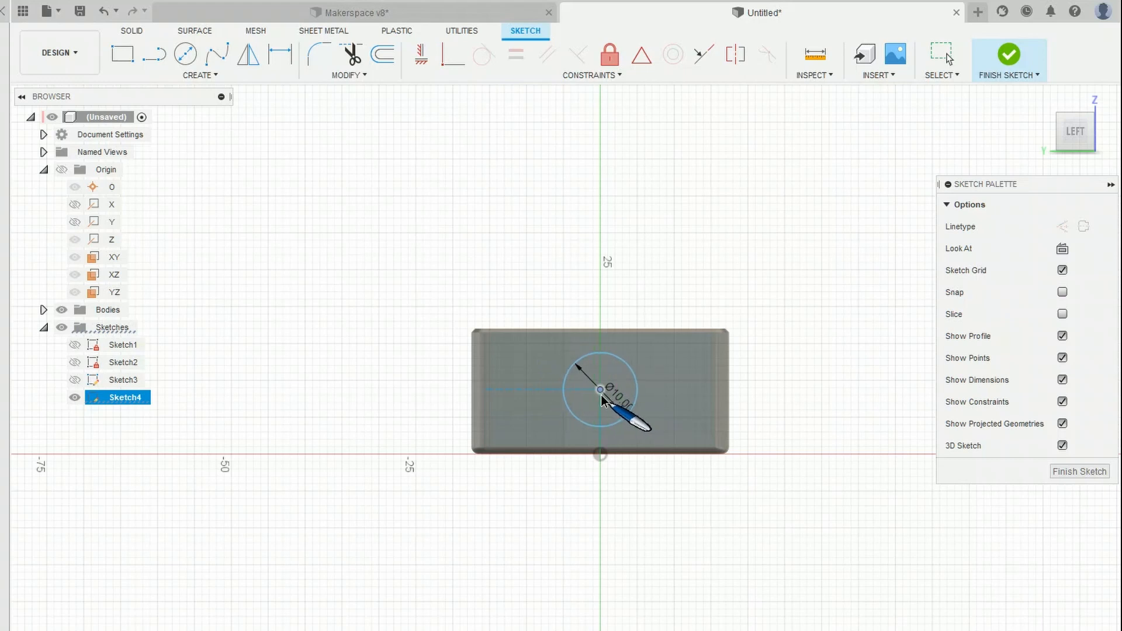
click(601, 389)
key(Escape)
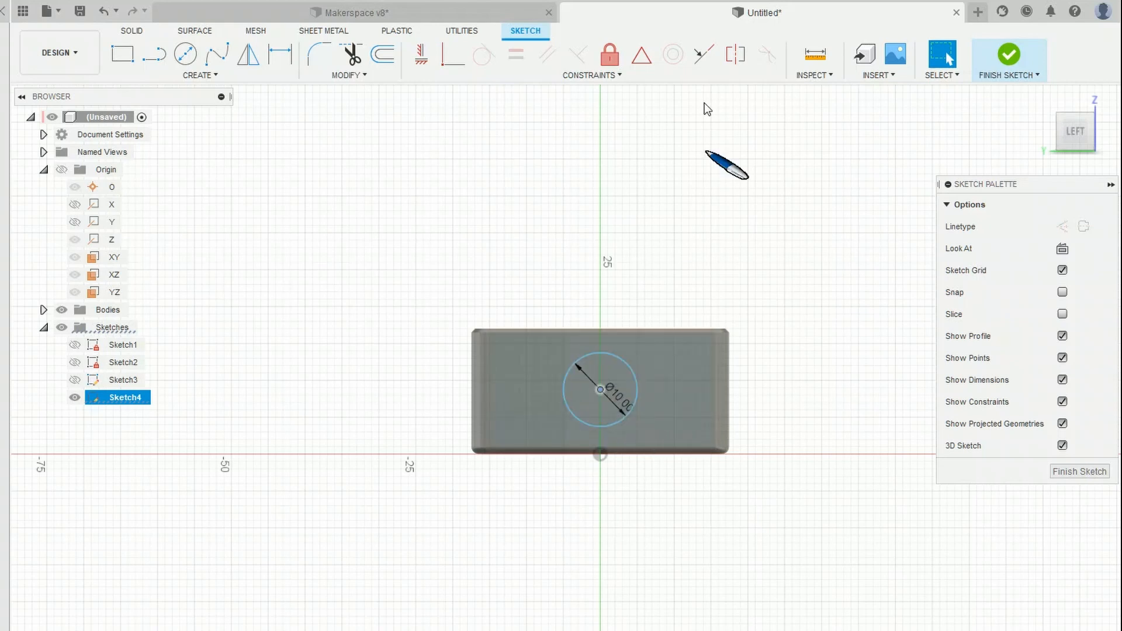
click(1007, 58)
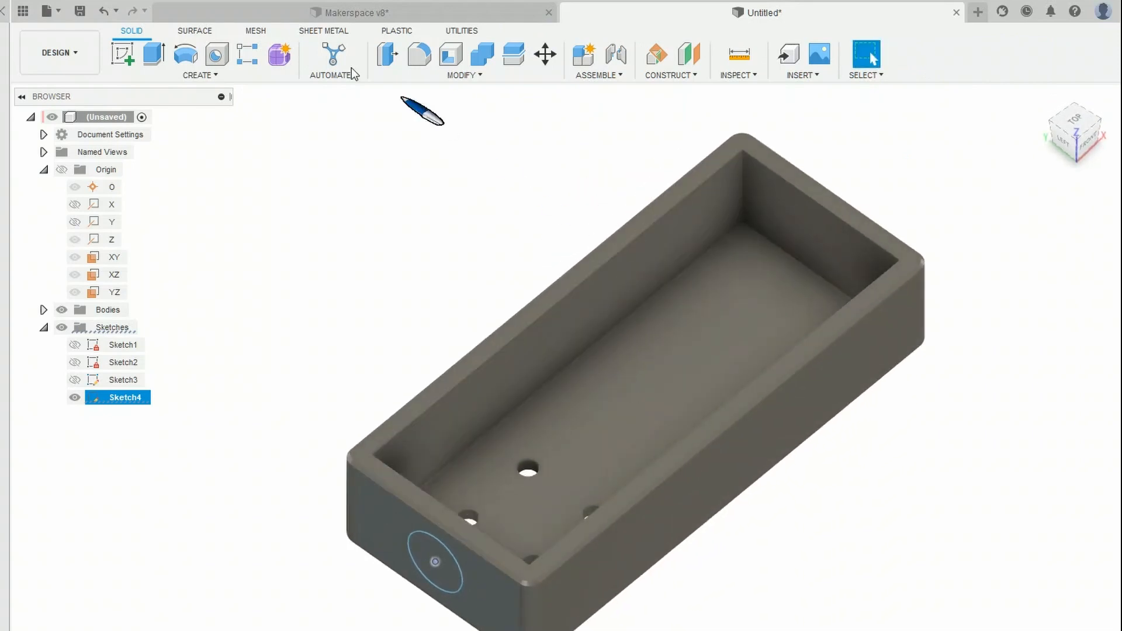
Extrude the end-face circle as a cut running about 89 mm inward, past the opposite end wall.
click(152, 56)
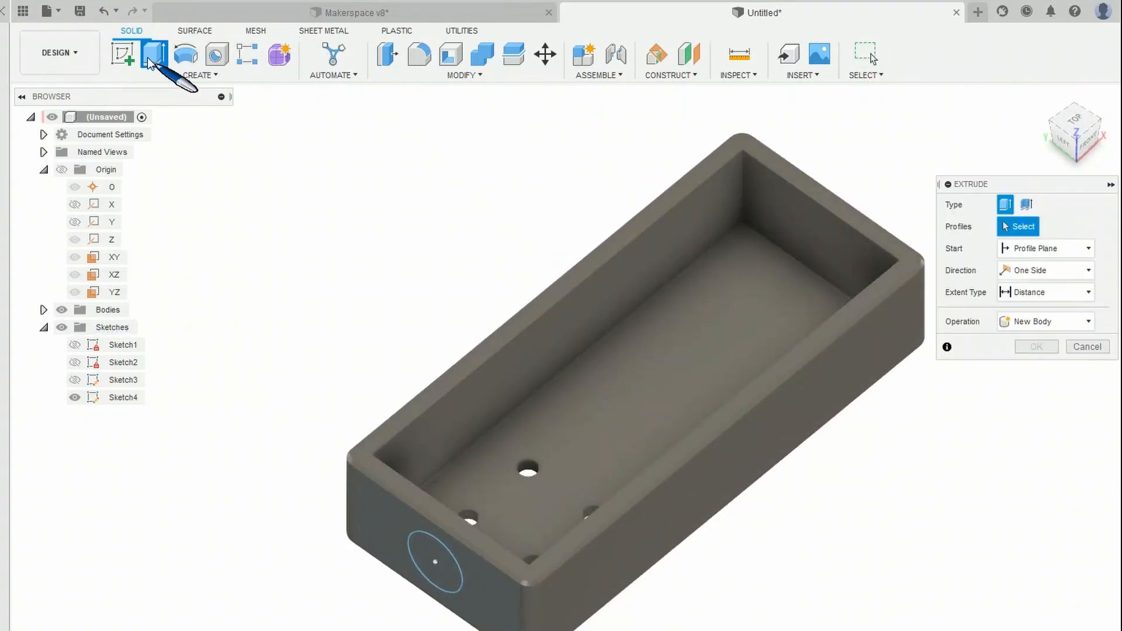
click(433, 574)
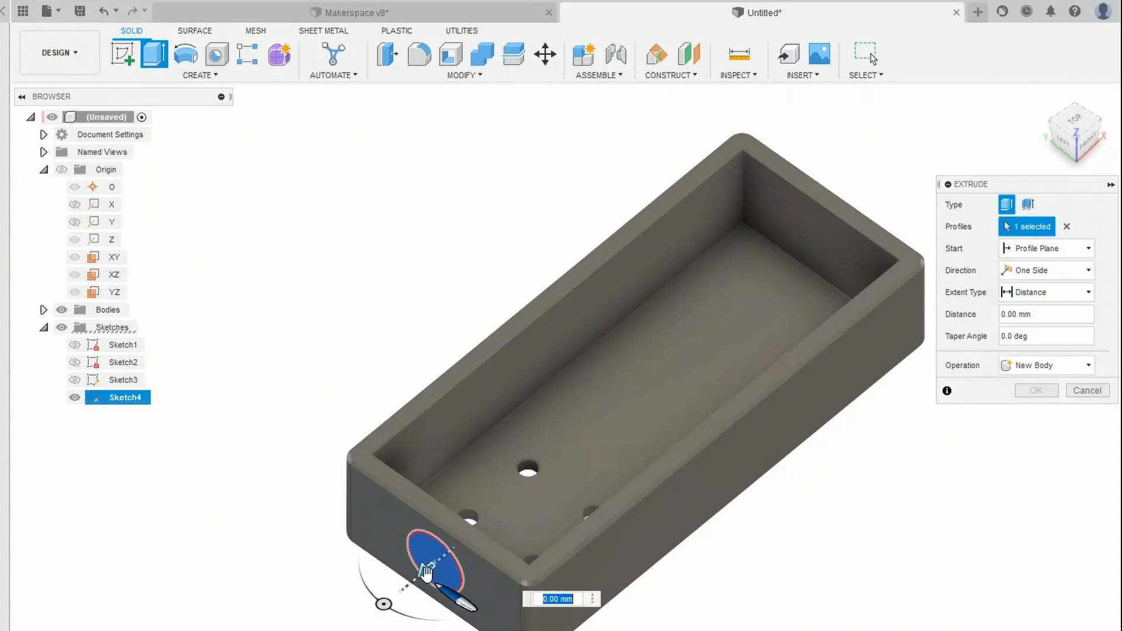
drag(427, 570, 559, 546)
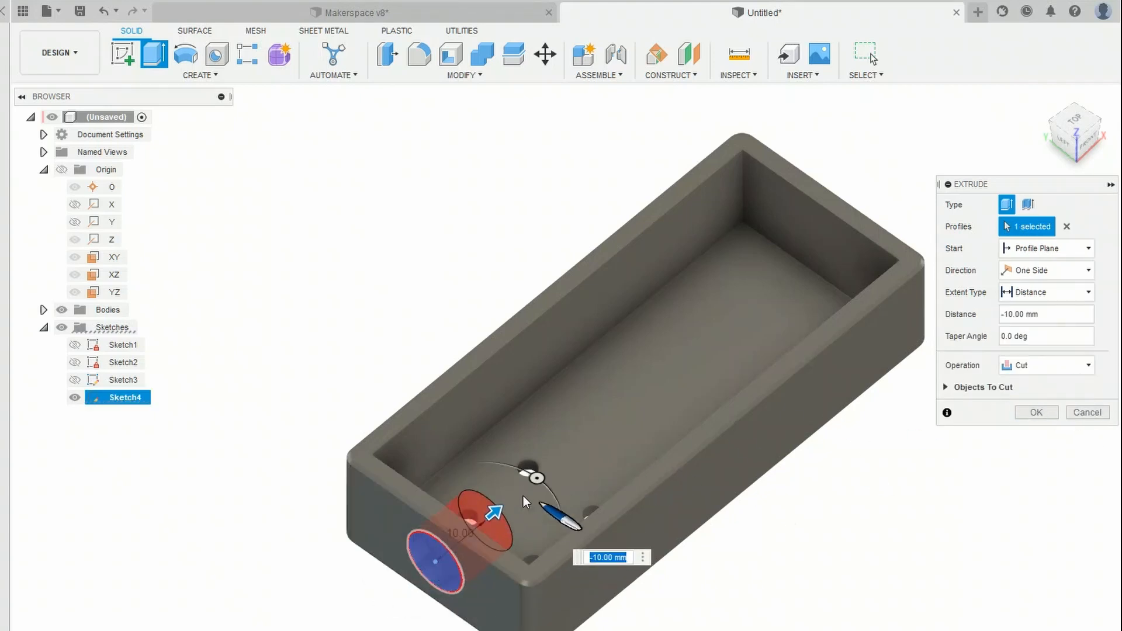
shift+middle_drag(588, 522, 475, 518)
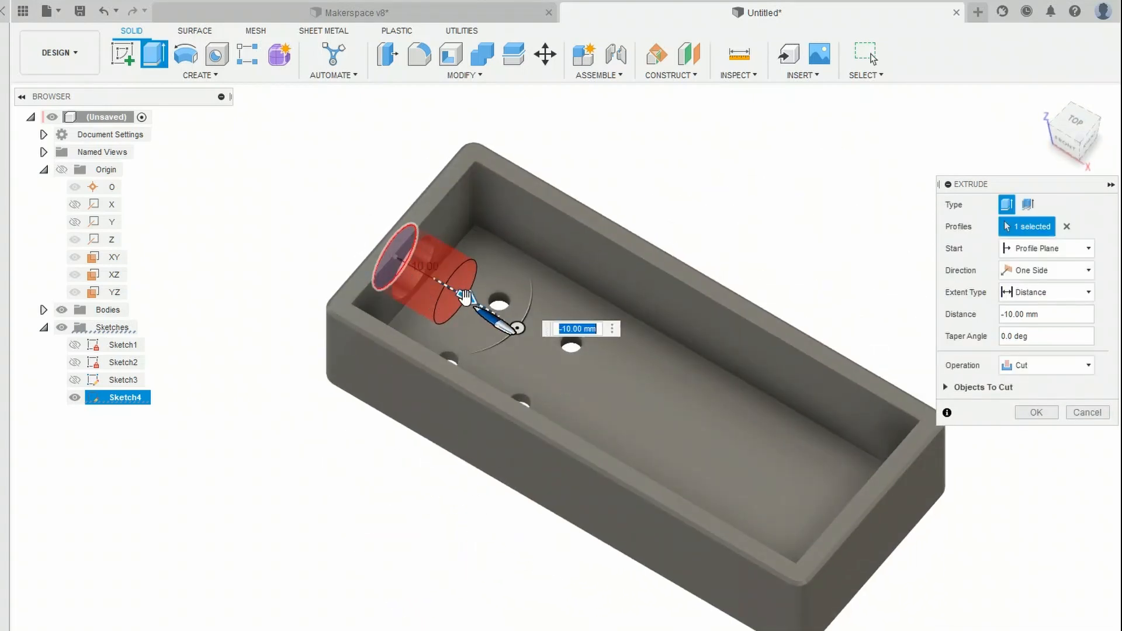
drag(471, 298, 944, 578)
shift+middle_drag(923, 629, 871, 630)
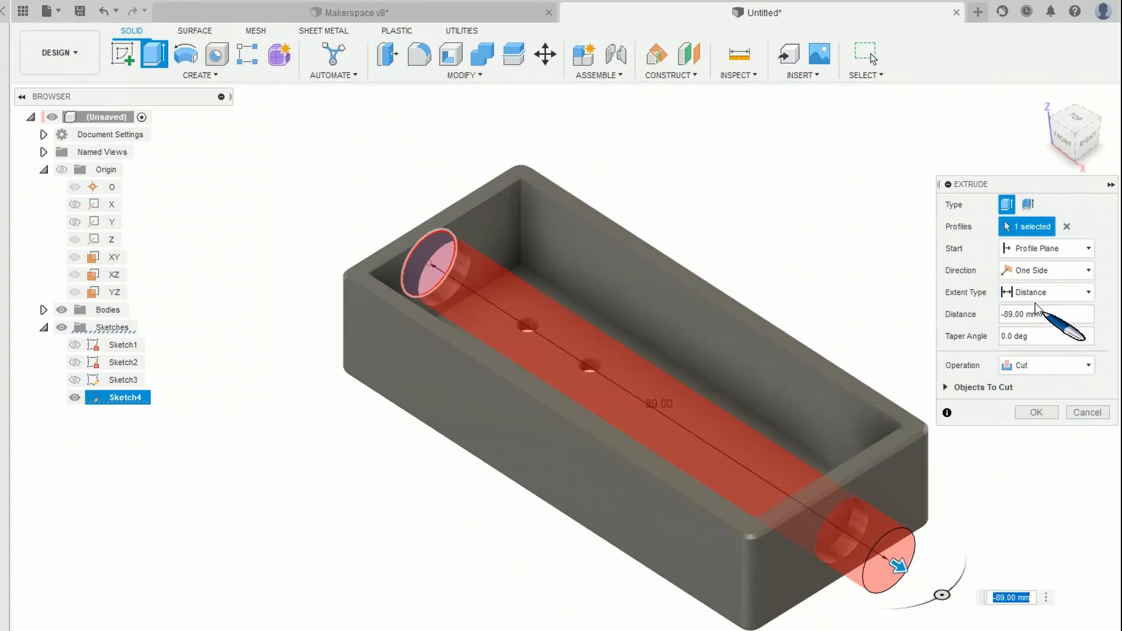
Change the cut's extent to To Object, ending at the opposite outer end face with a 0.0 deg taper, and complete it.
click(1037, 293)
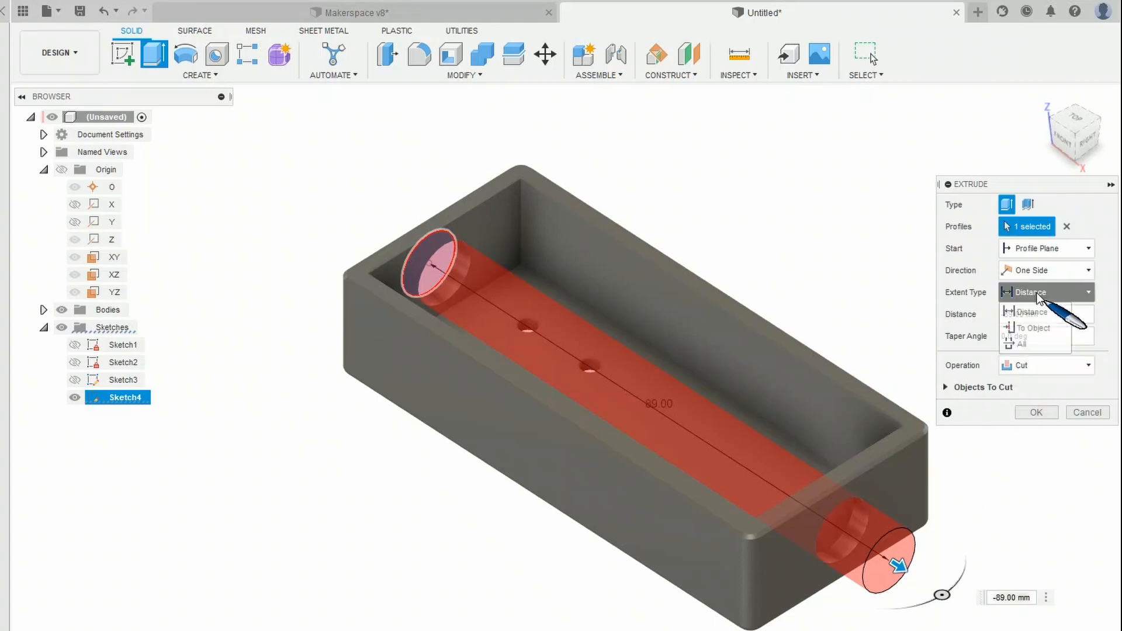
click(1033, 327)
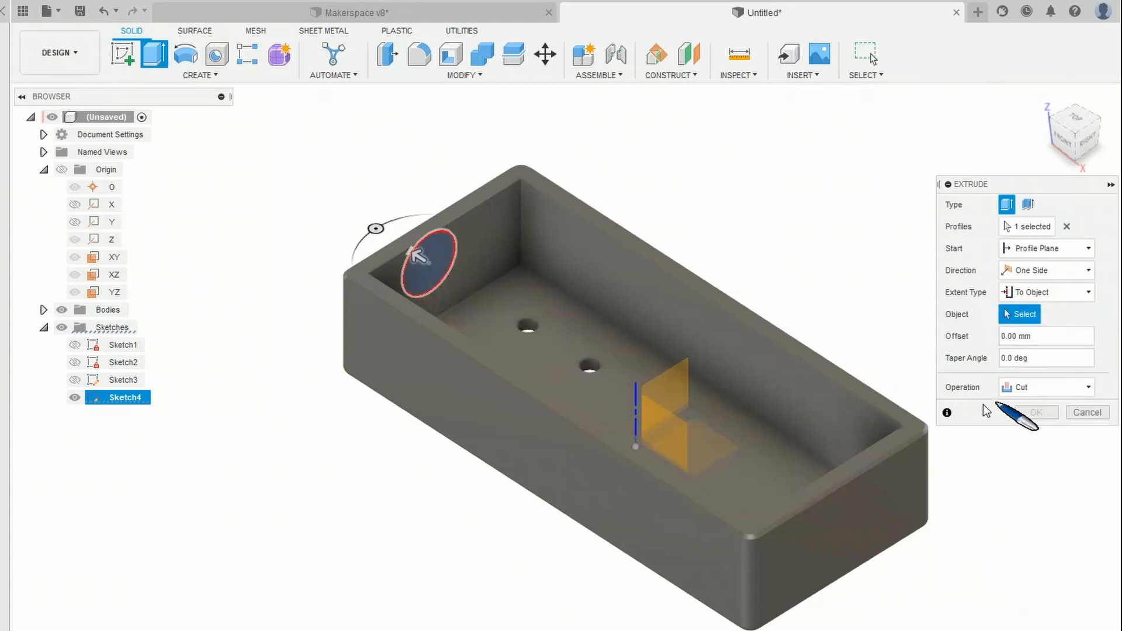
click(883, 493)
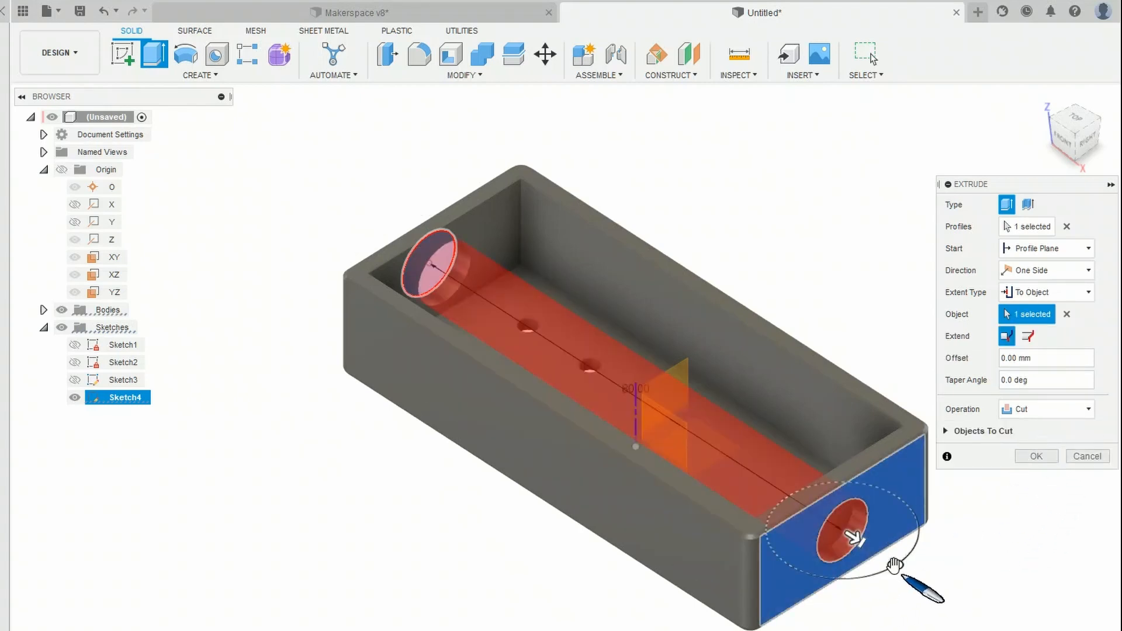
drag(895, 565, 903, 569)
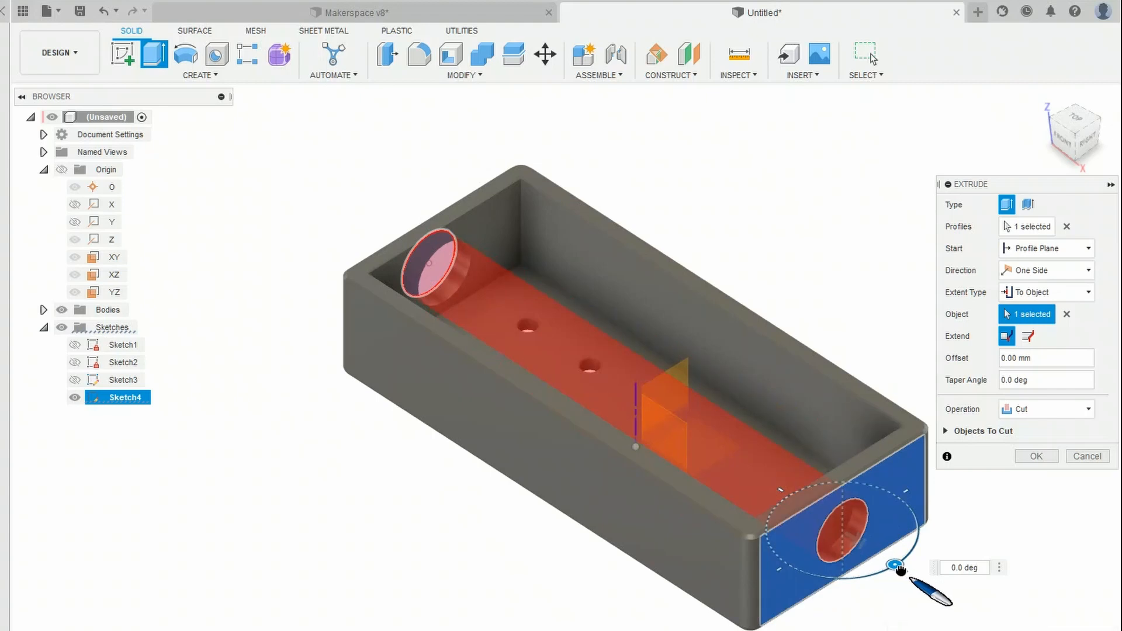
drag(901, 568, 896, 569)
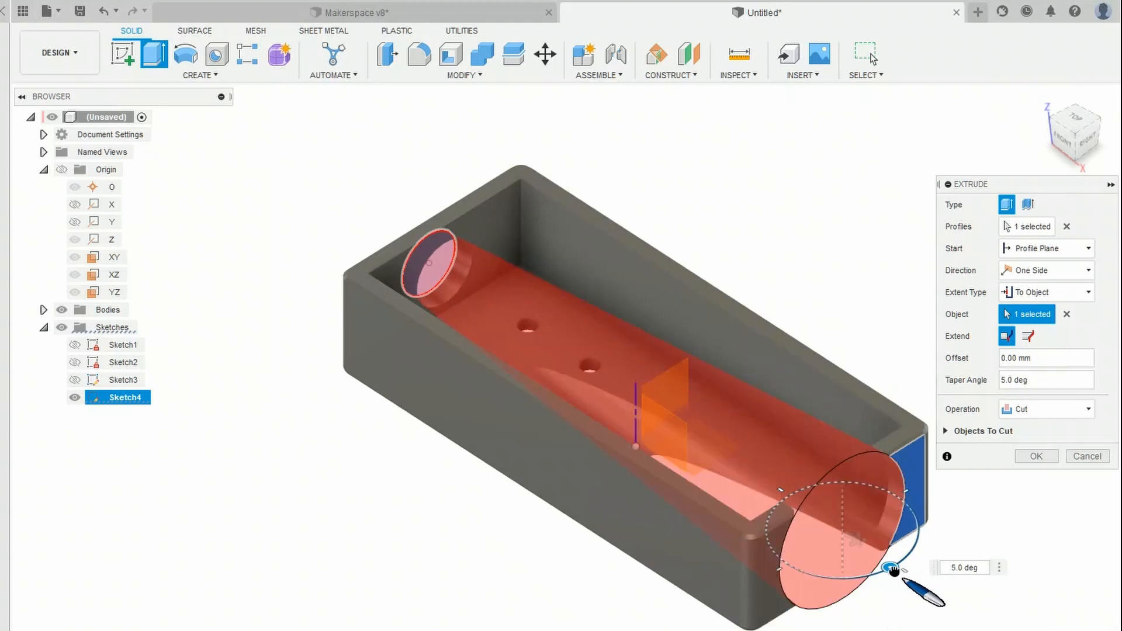
drag(902, 570, 898, 571)
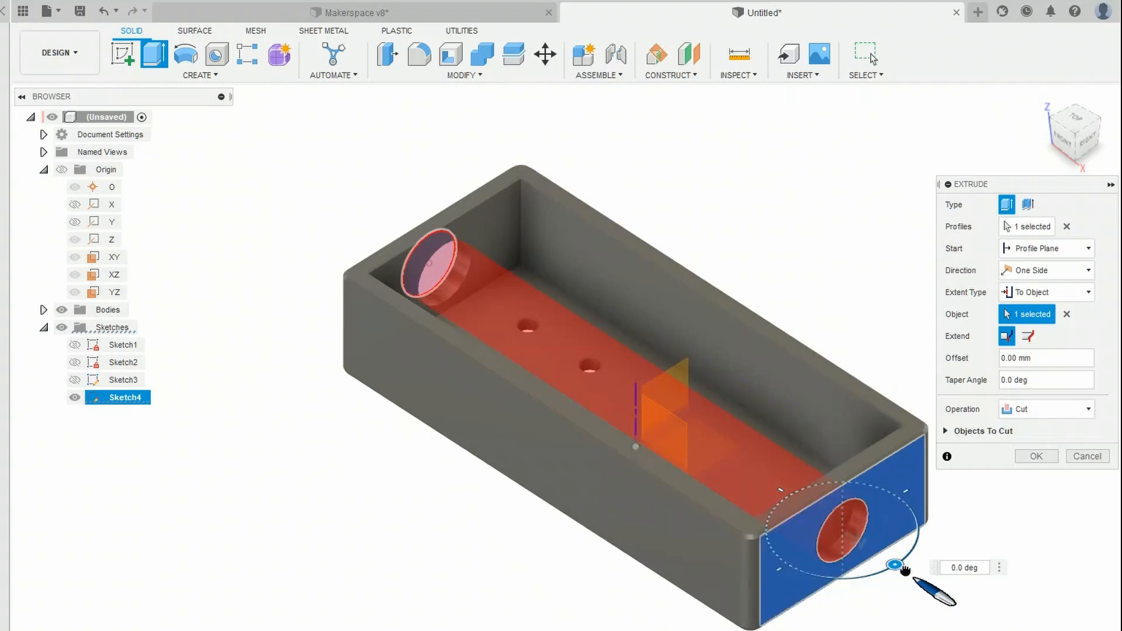
click(1033, 457)
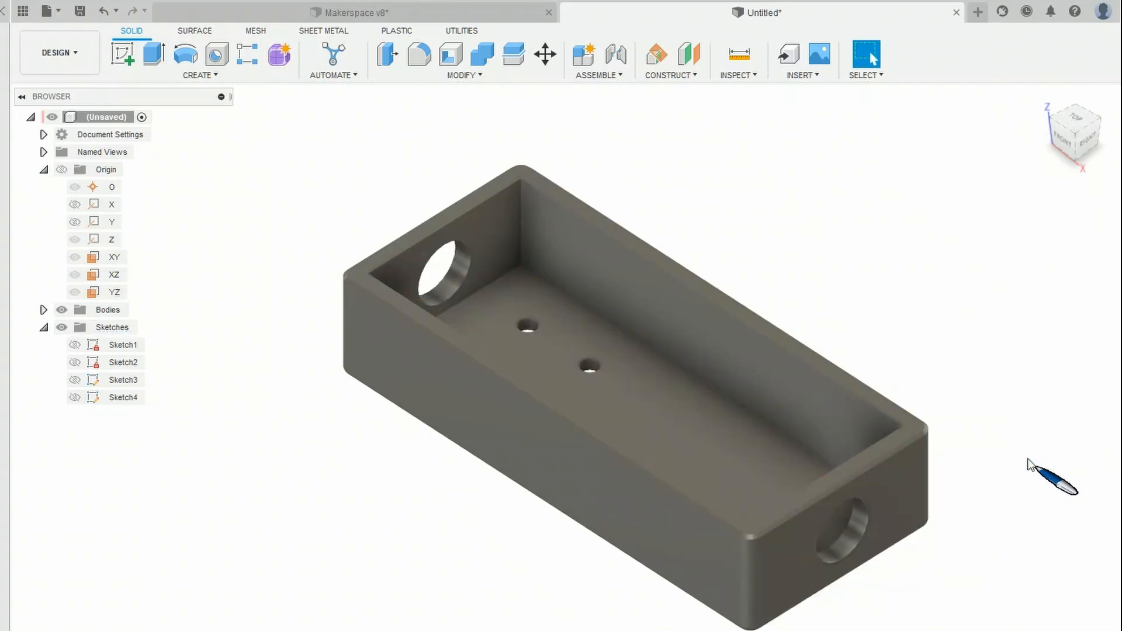
Examine the reference box in the Makerspace v8 design from above and return to the untitled design.
shift+middle_drag(921, 602, 1001, 605)
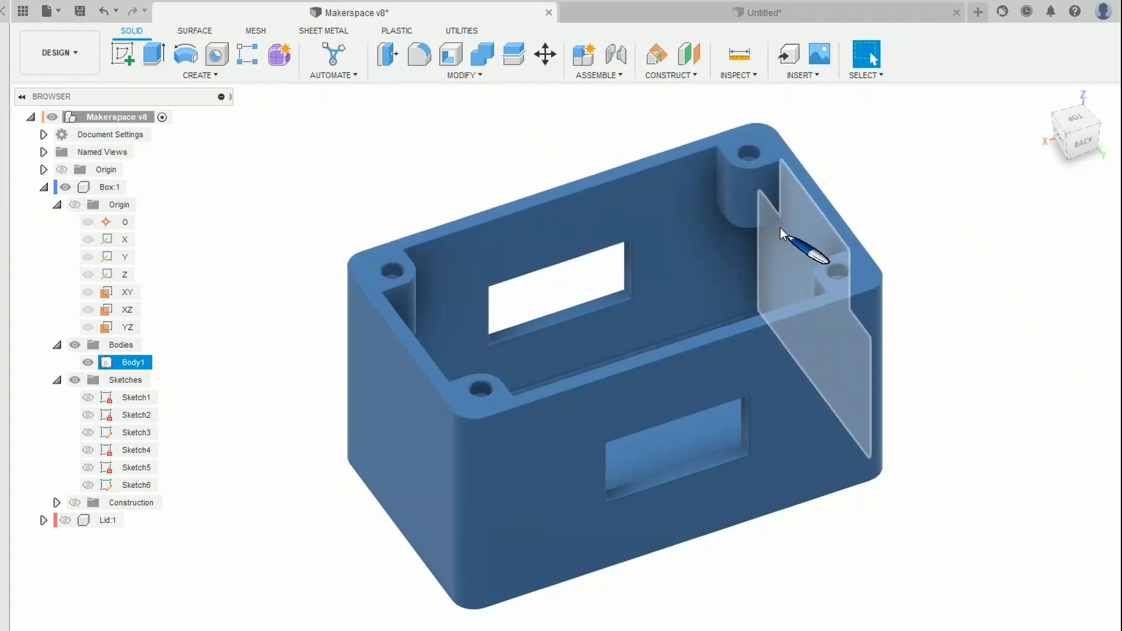
shift+middle_drag(668, 391, 667, 432)
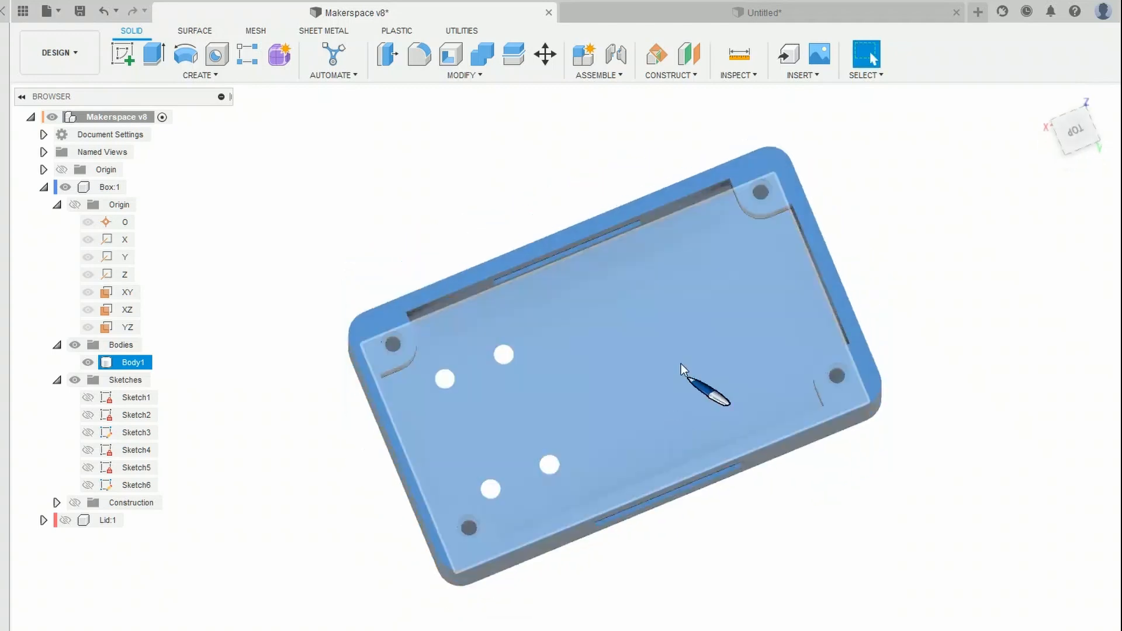
key(Escape)
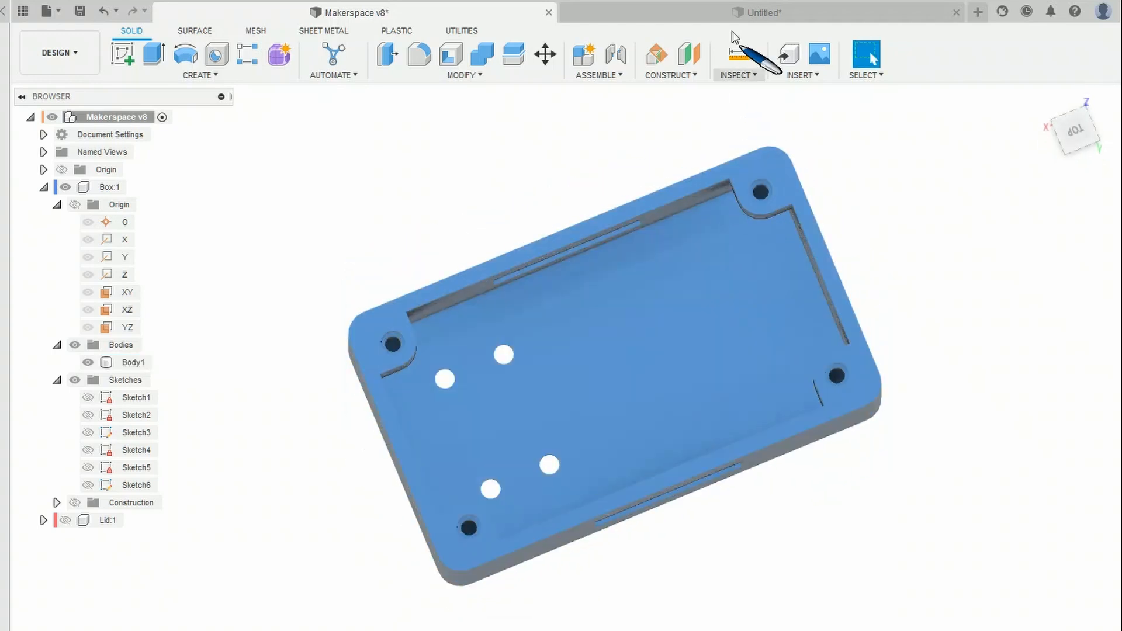
click(745, 13)
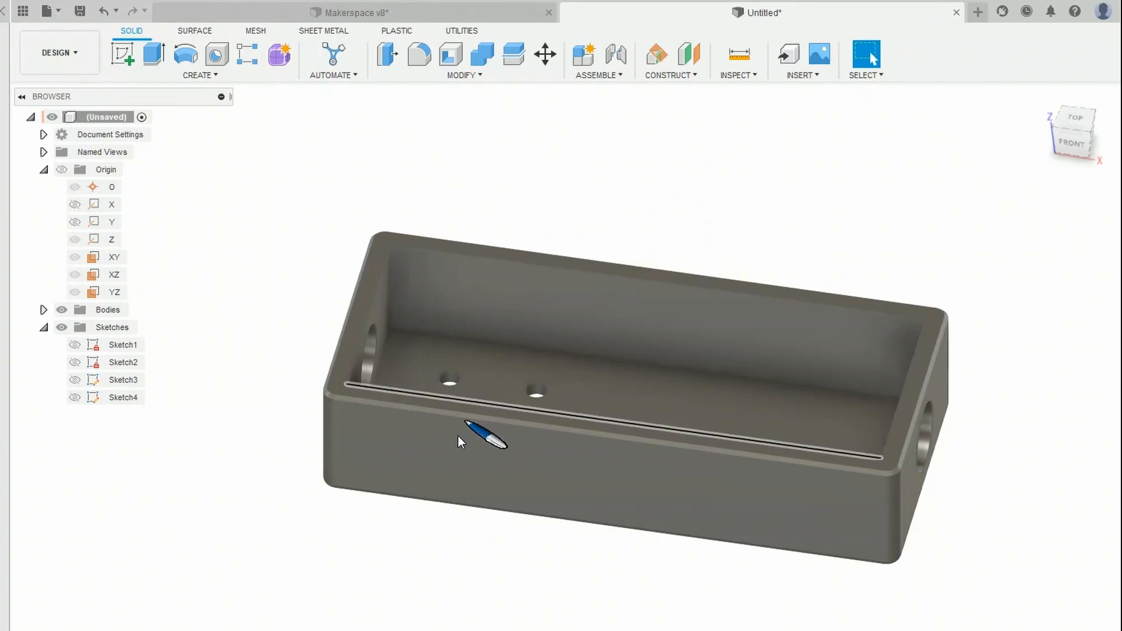
Create a construction plane offset 9 mm upward from the box's inner floor.
click(688, 57)
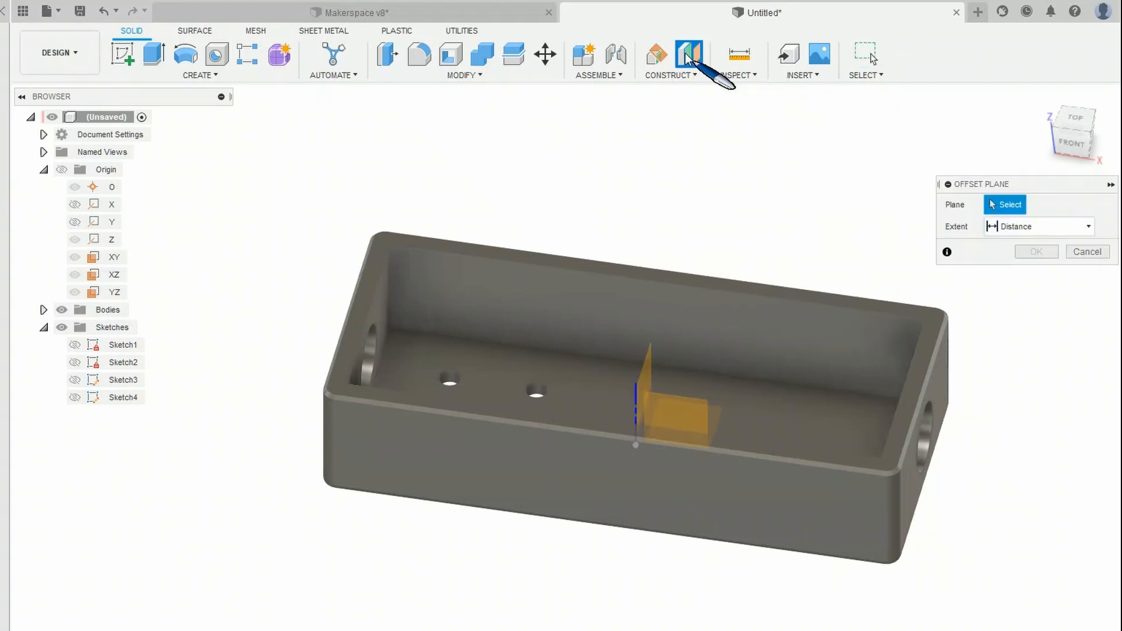
shift+middle_drag(724, 466, 711, 385)
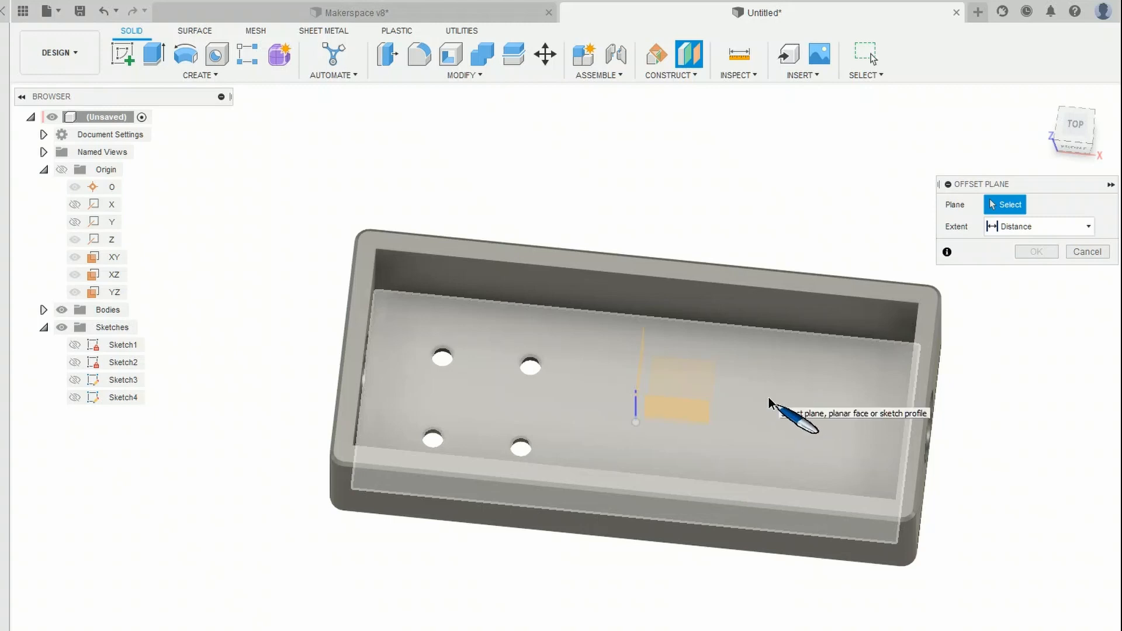
click(766, 419)
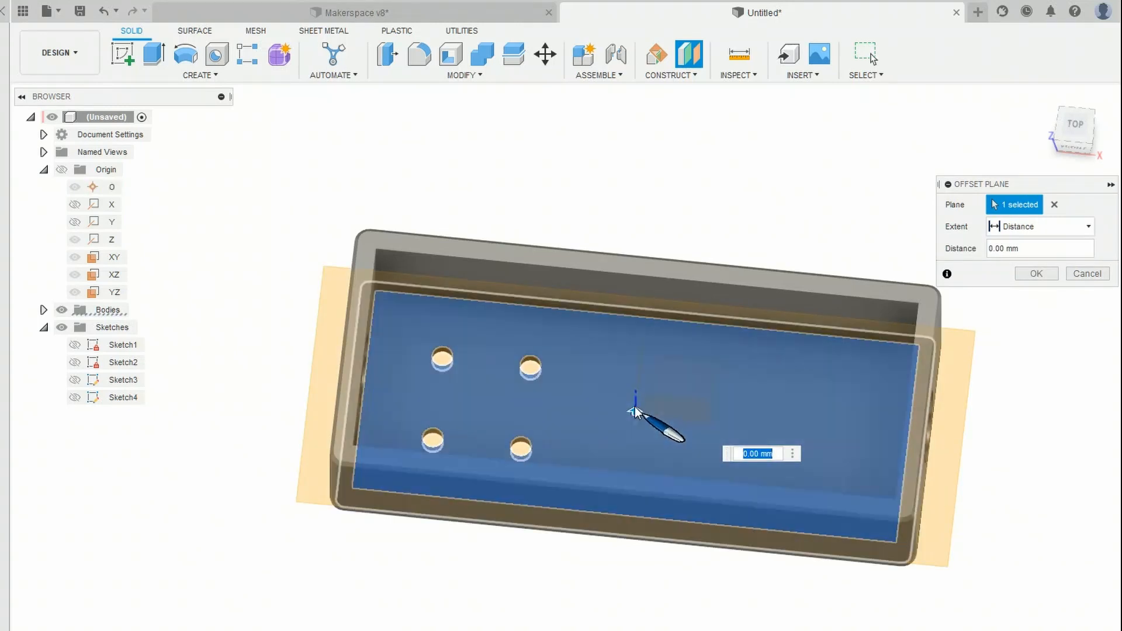
drag(635, 409, 635, 392)
shift+middle_drag(721, 408, 620, 387)
drag(634, 387, 635, 368)
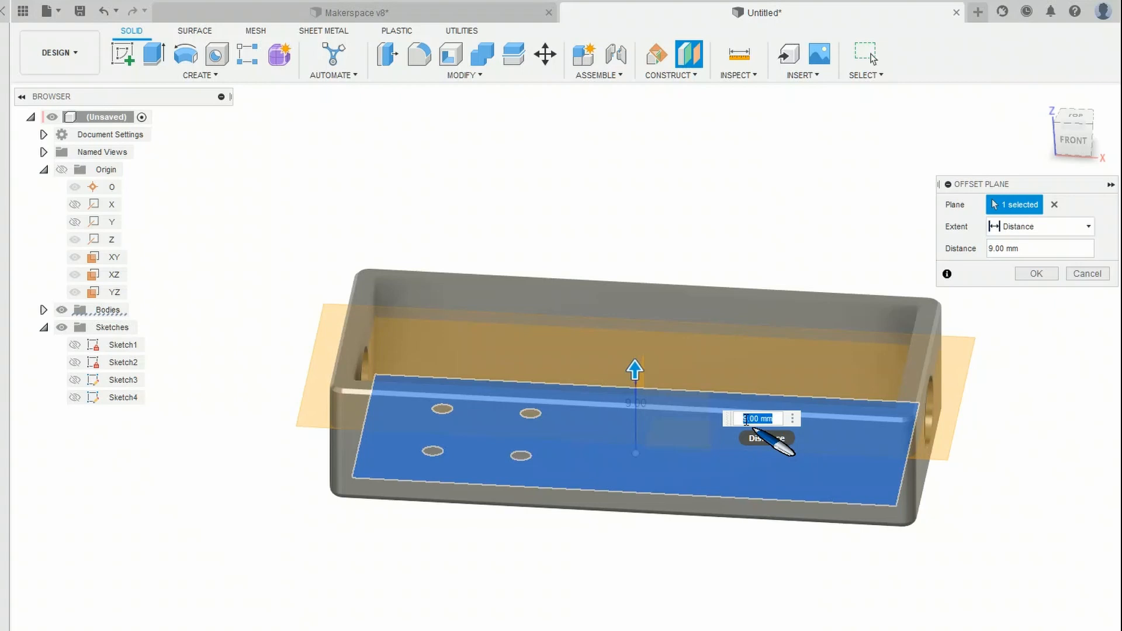
click(1036, 271)
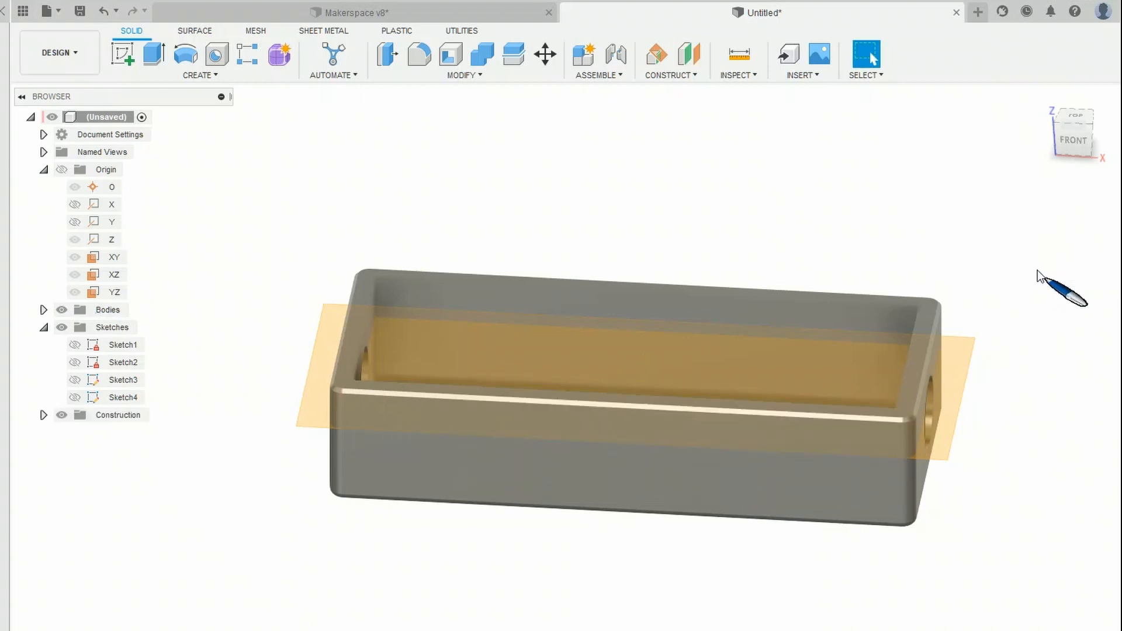
Hide the offset construction plane and show it again.
shift+middle_drag(592, 561, 621, 584)
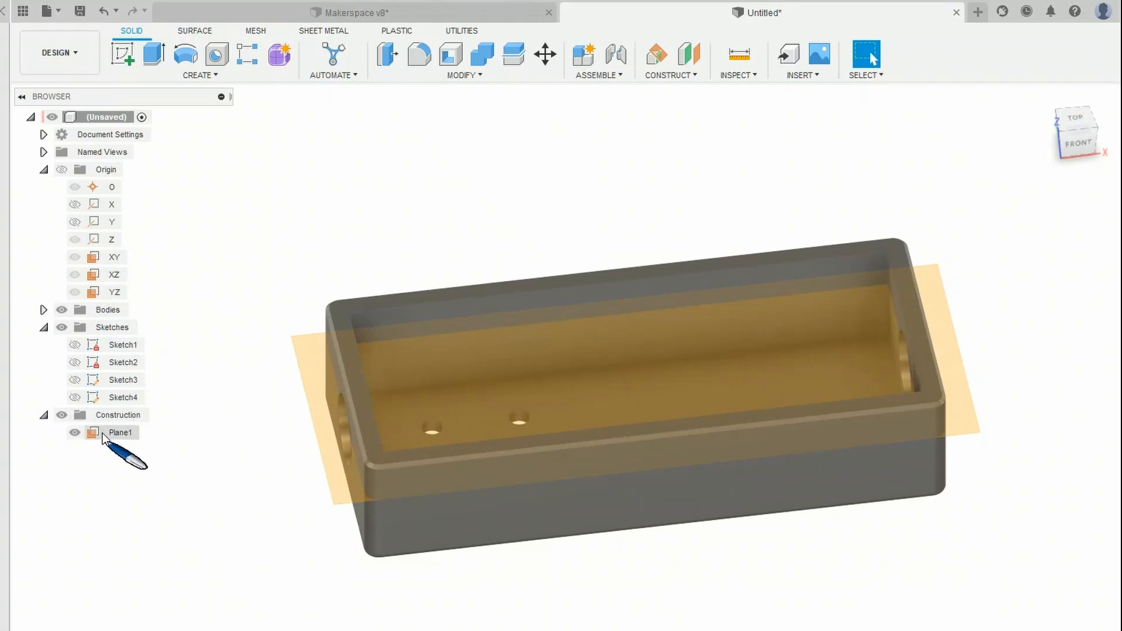
click(75, 432)
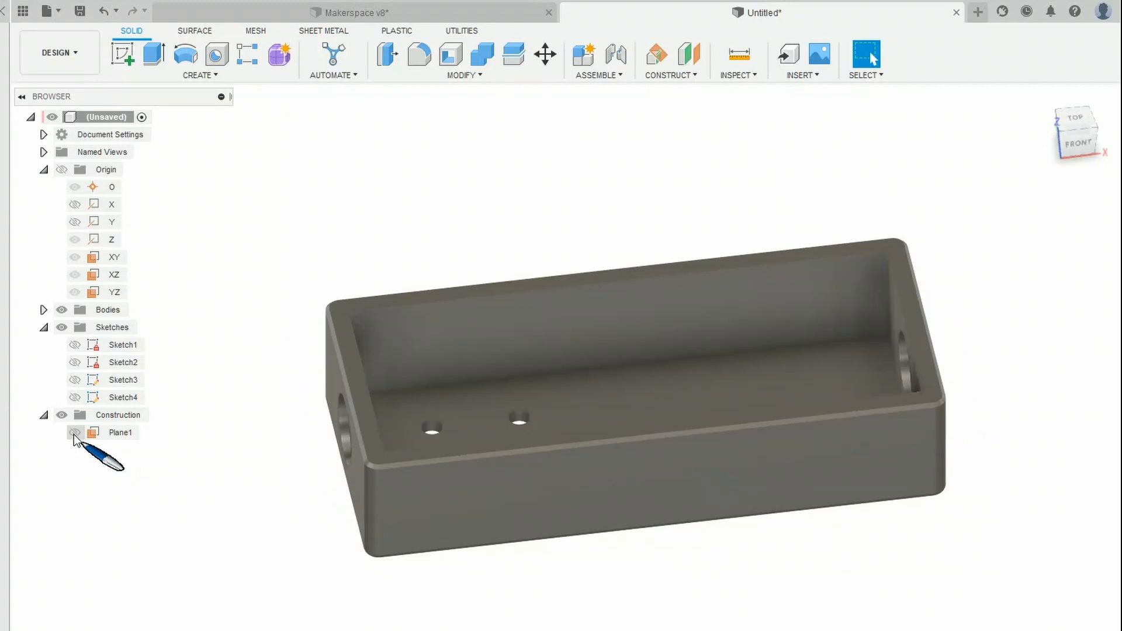
click(75, 432)
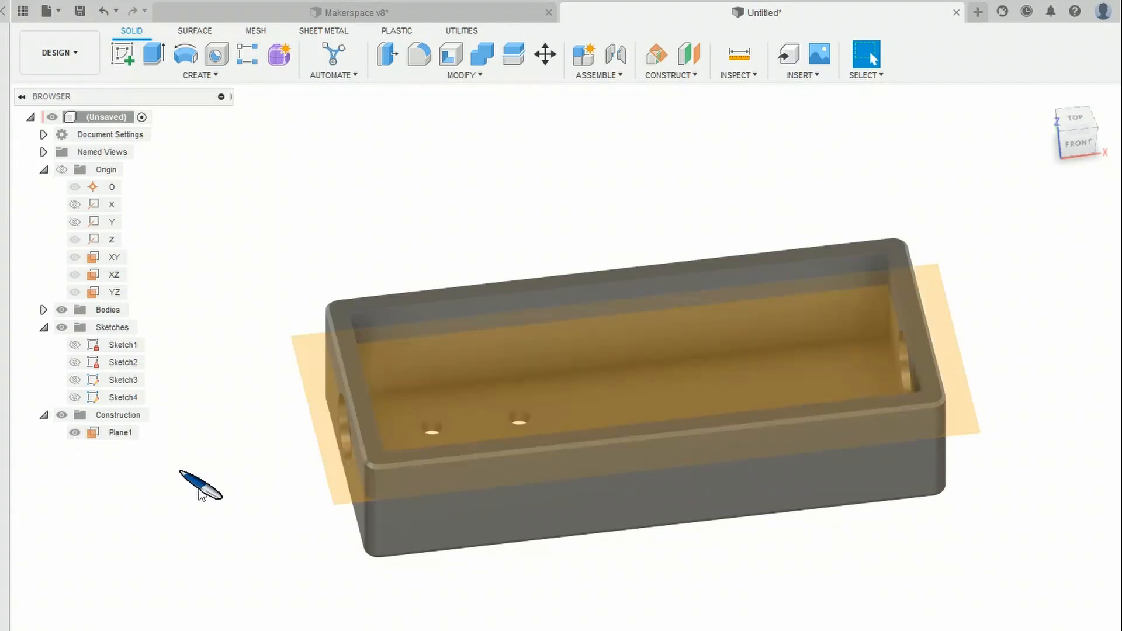
shift+middle_drag(533, 572, 506, 579)
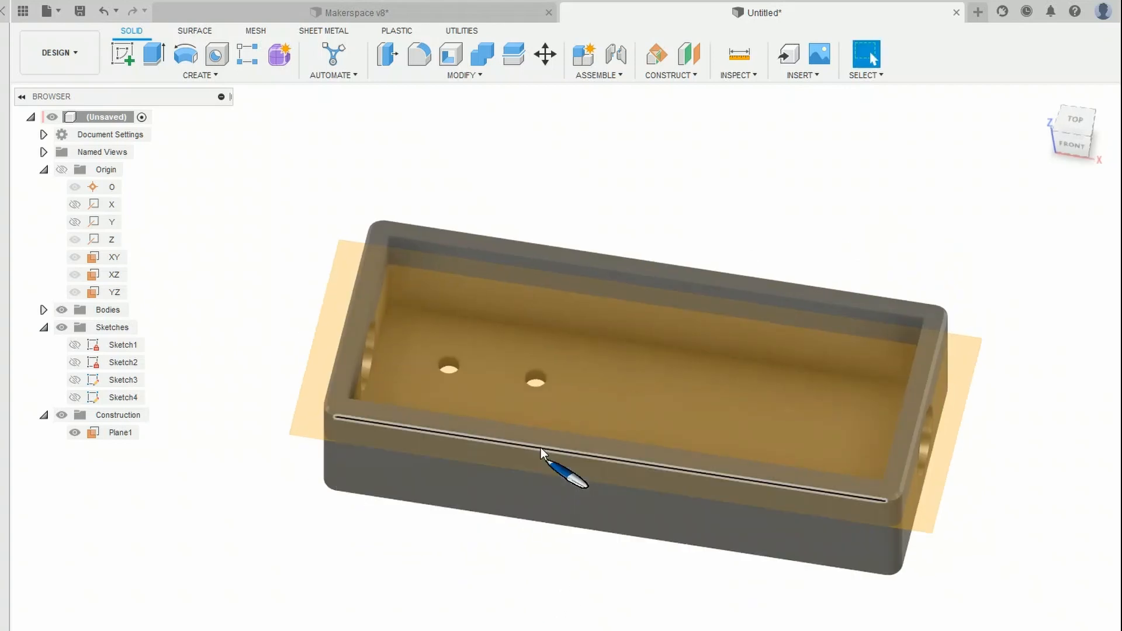
click(629, 390)
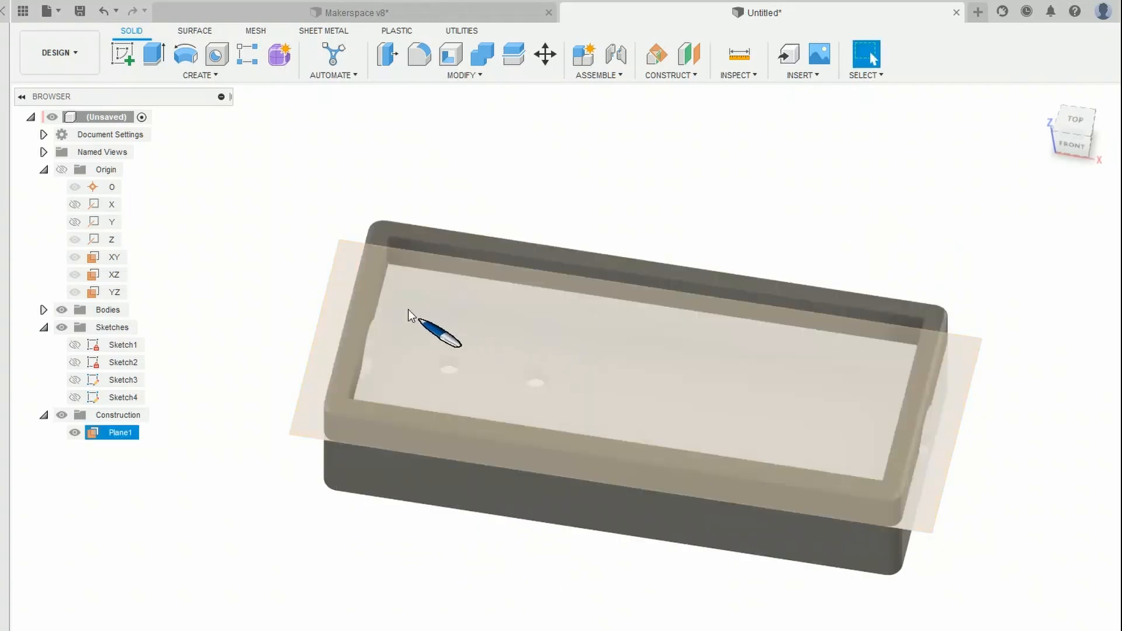
click(423, 615)
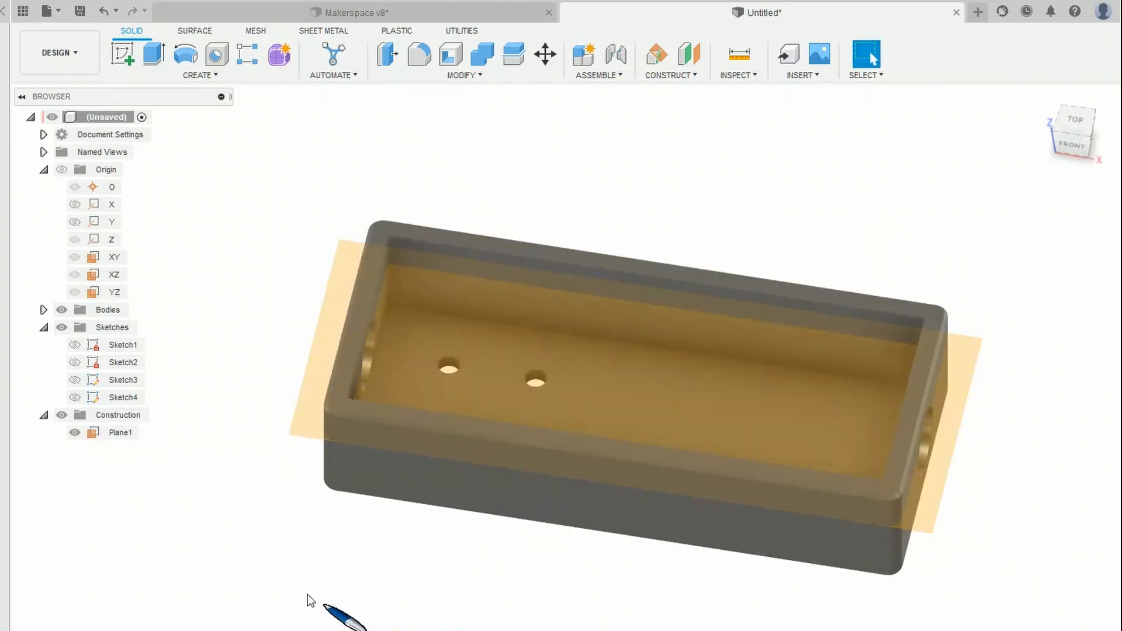
Start a new sketch on the construction plane offset above the box's inner floor.
click(122, 55)
click(296, 403)
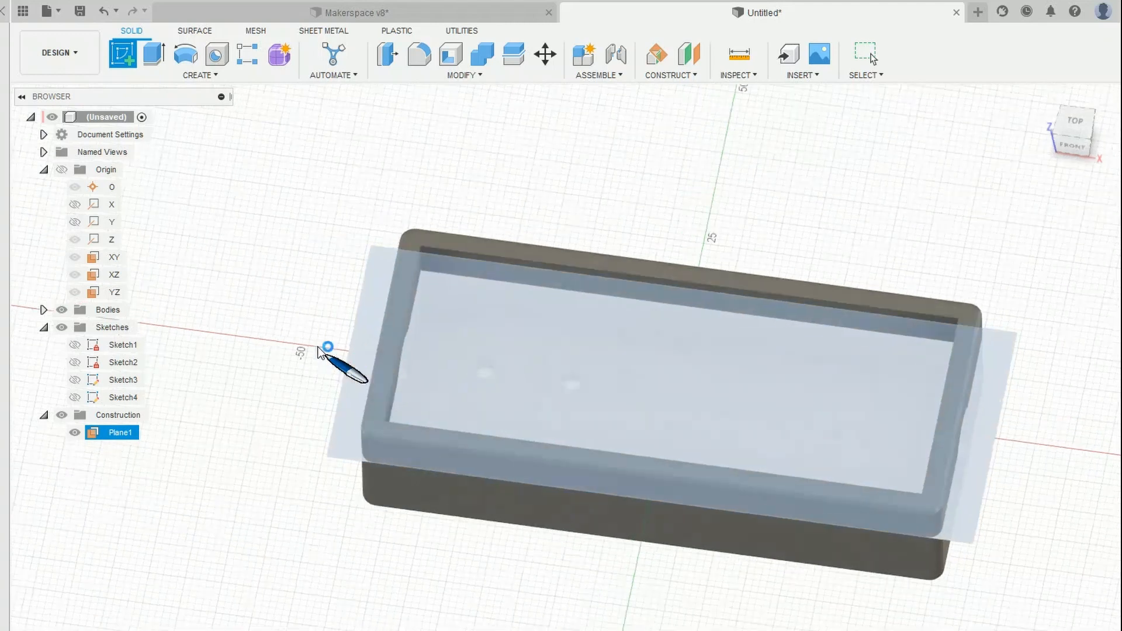
click(325, 352)
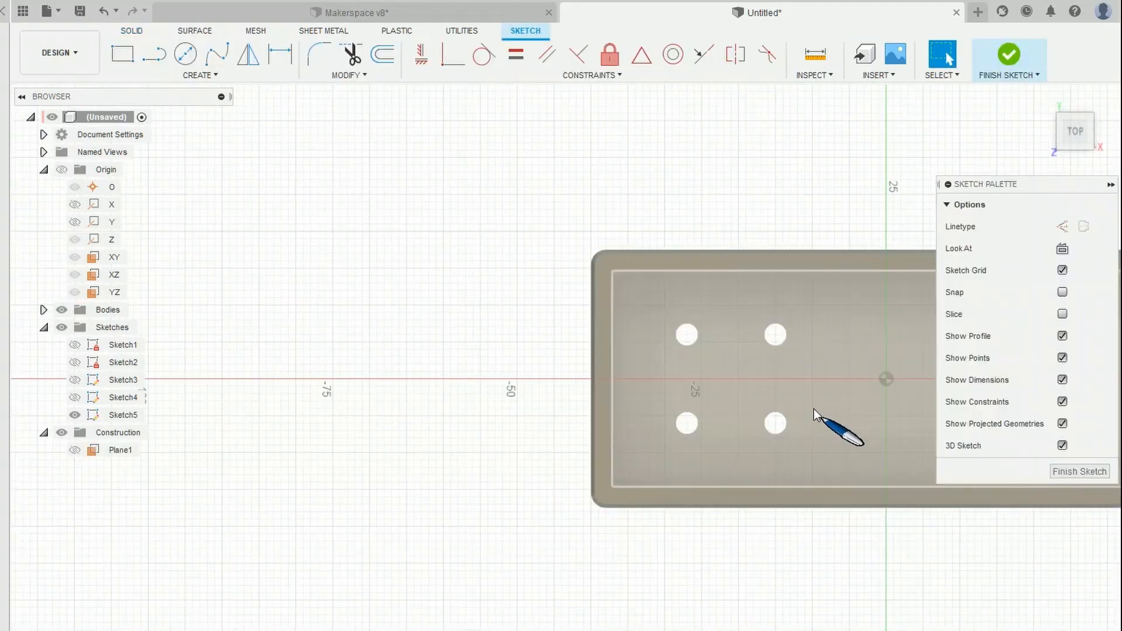
mouse_move(814, 405)
middle_down()
mouse_move(785, 416)
mouse_move(531, 409)
middle_up()
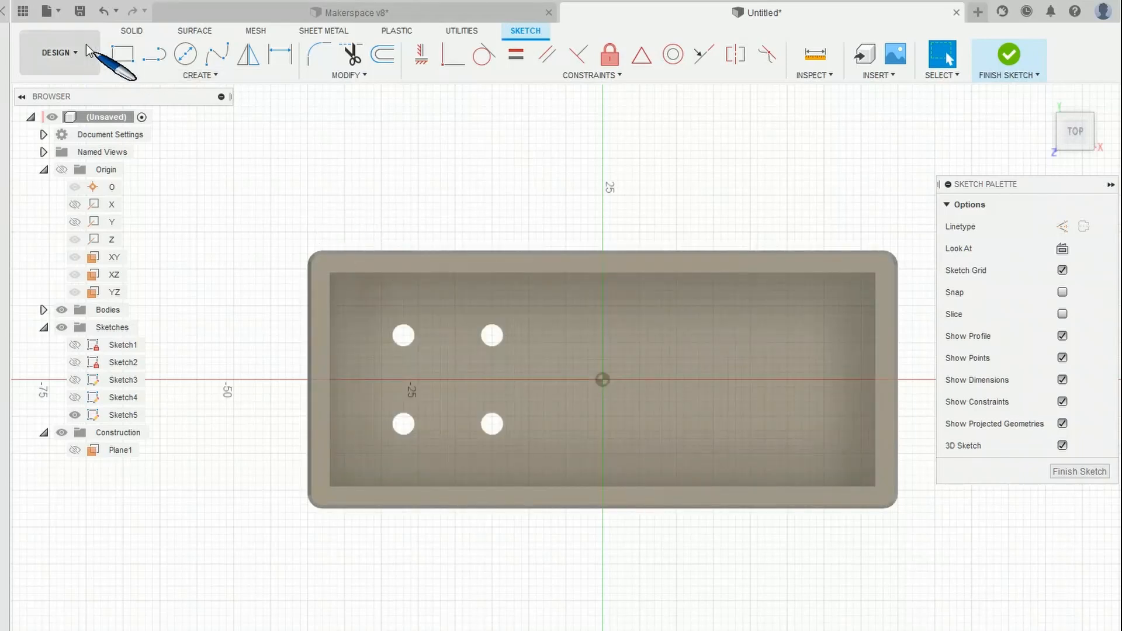
Sketch a 6 mm by 6 mm two-point rectangle from the inner back-left corner of the box, near the four holes.
click(122, 57)
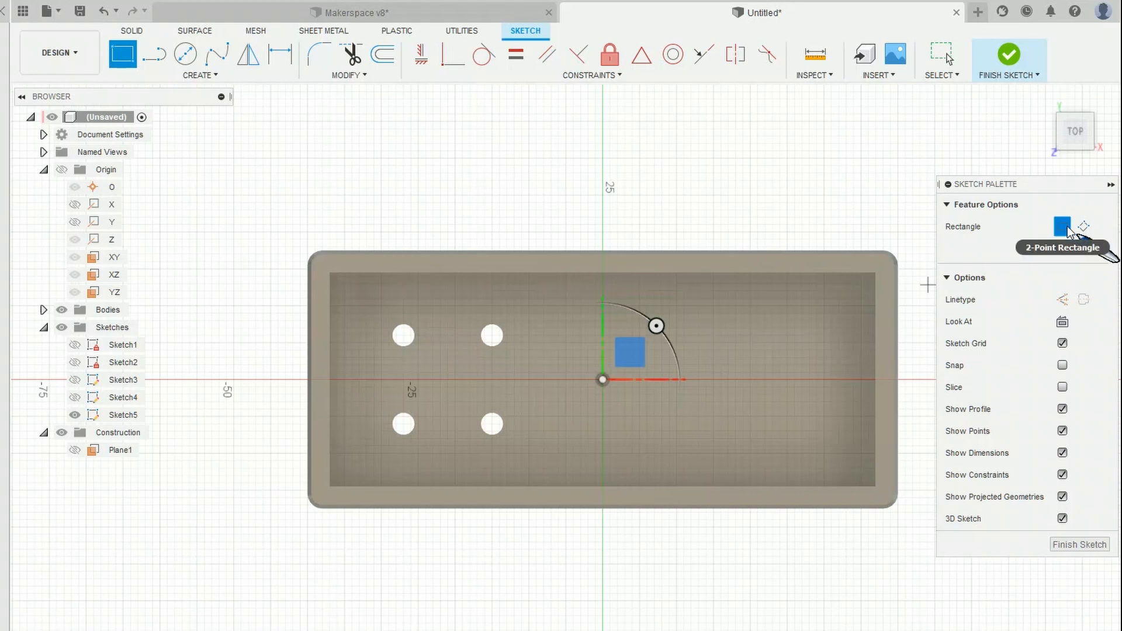
click(331, 275)
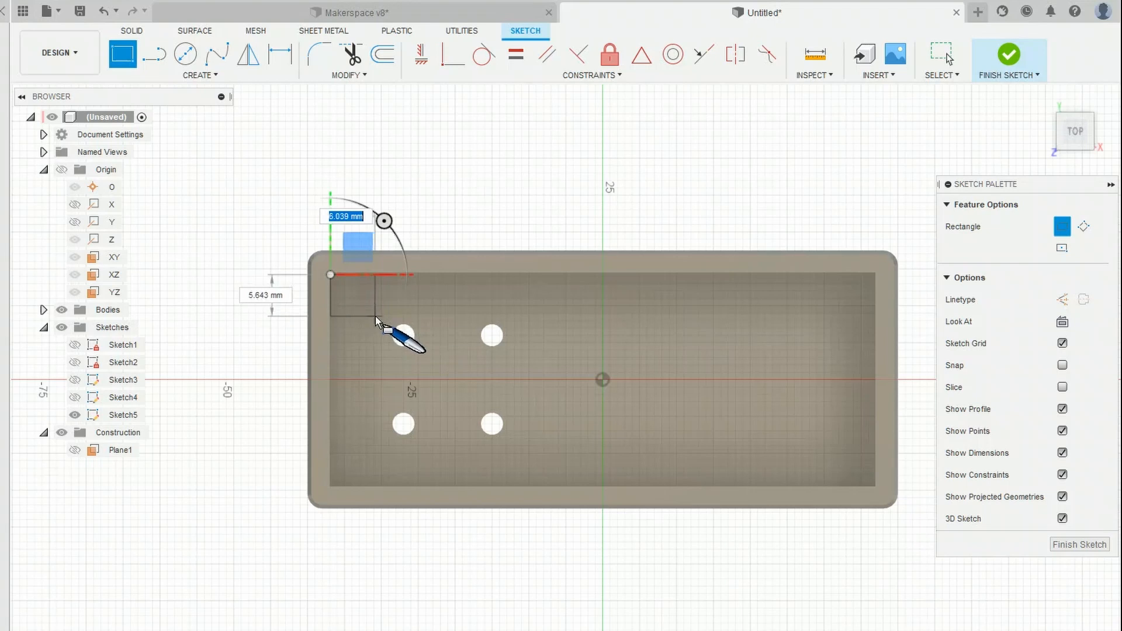
text(6)
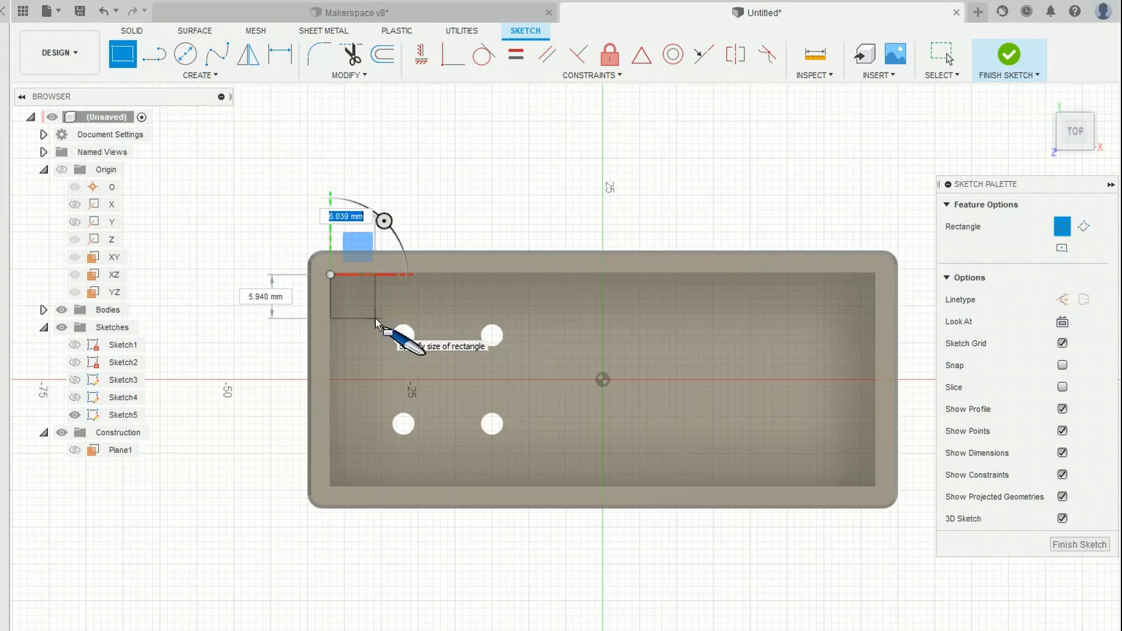
key(Tab)
text(6)
key(Tab)
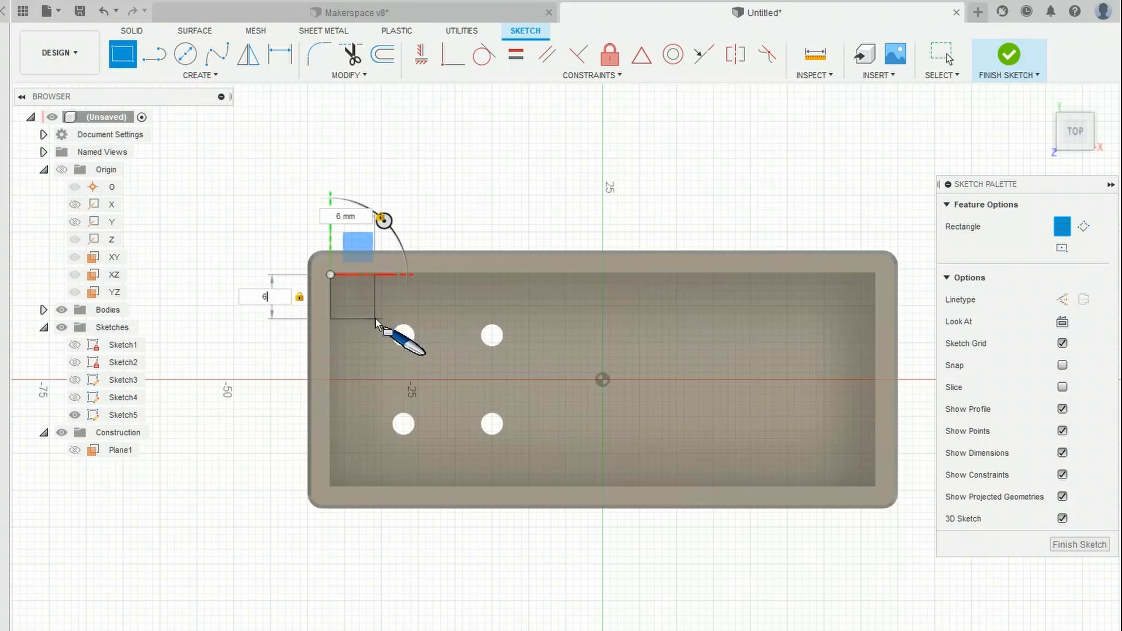
key(Return)
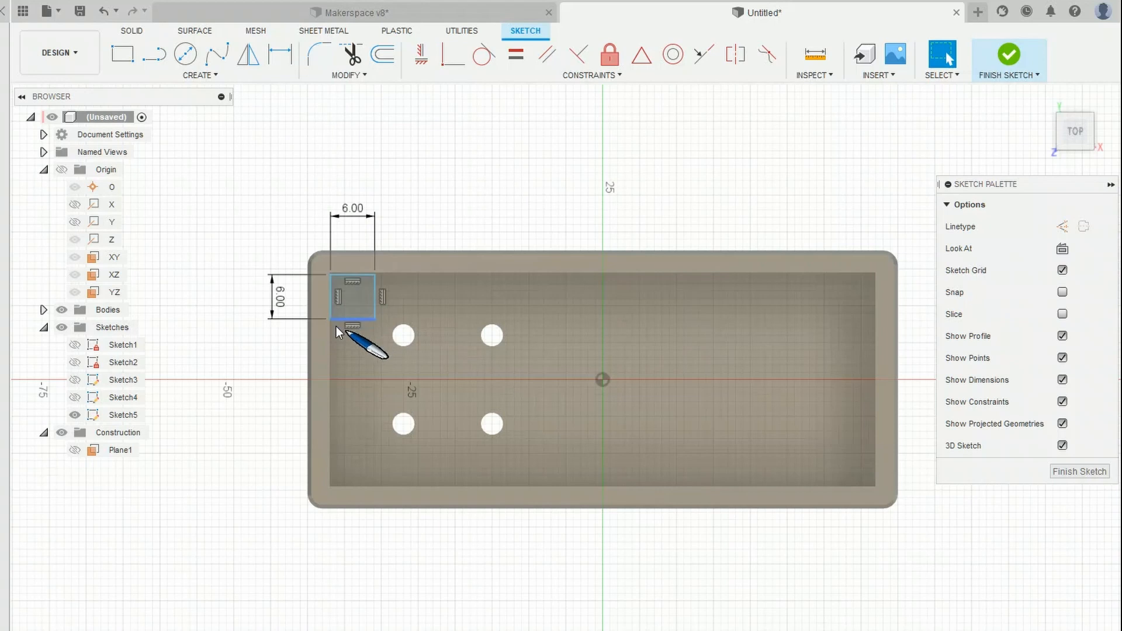
Fillet the inward-facing corner of the 6 mm square with a 2 mm radius.
click(320, 57)
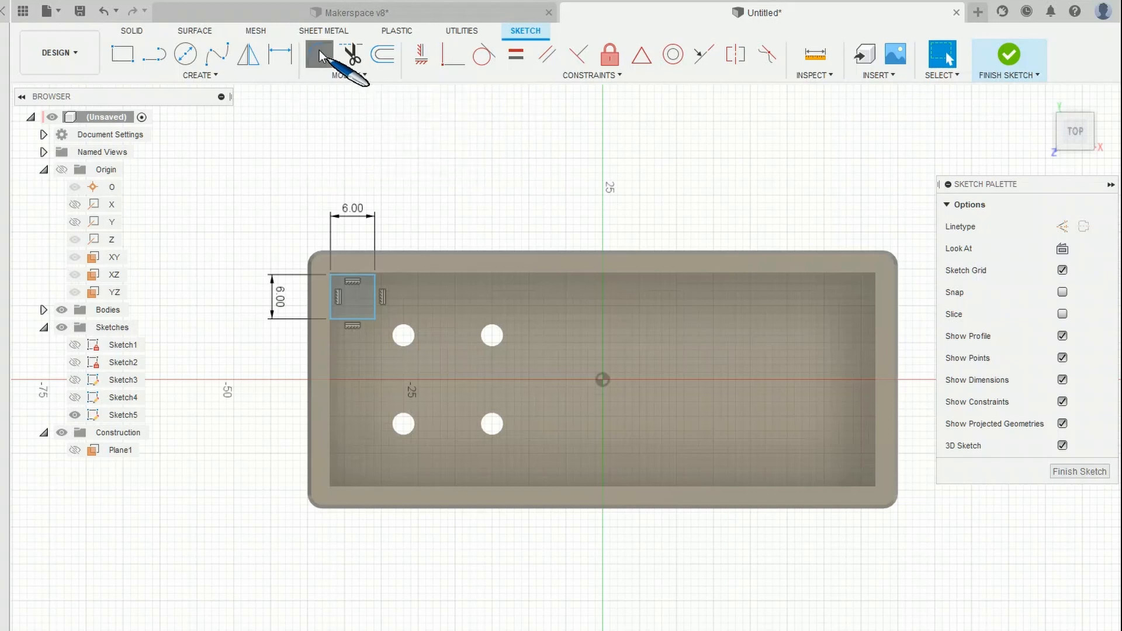
click(359, 319)
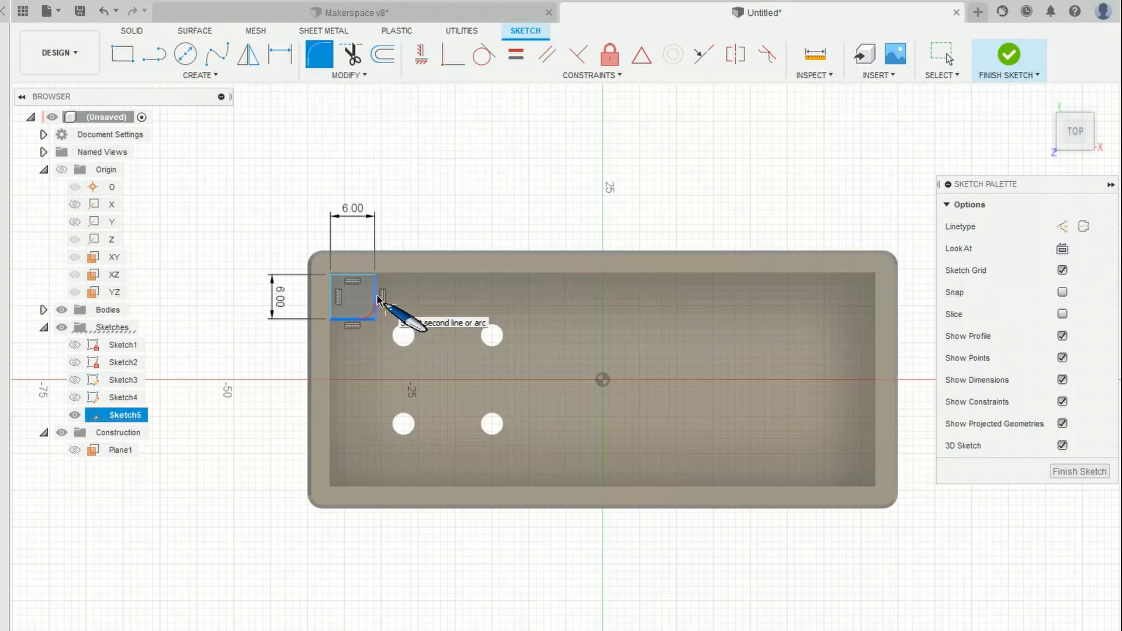
click(378, 299)
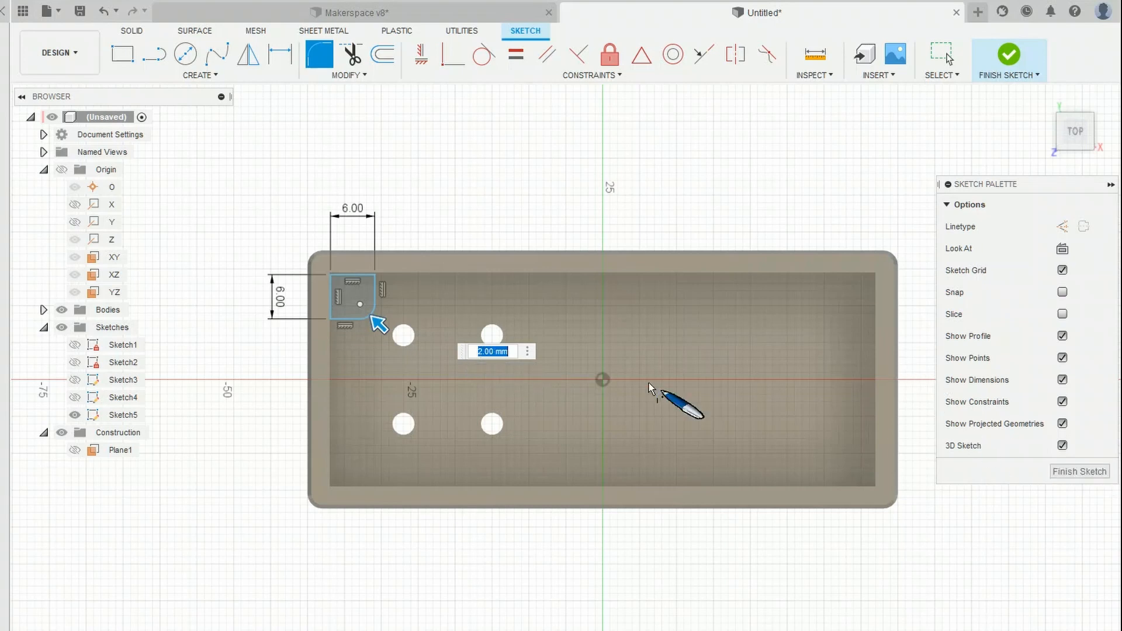
key(Return)
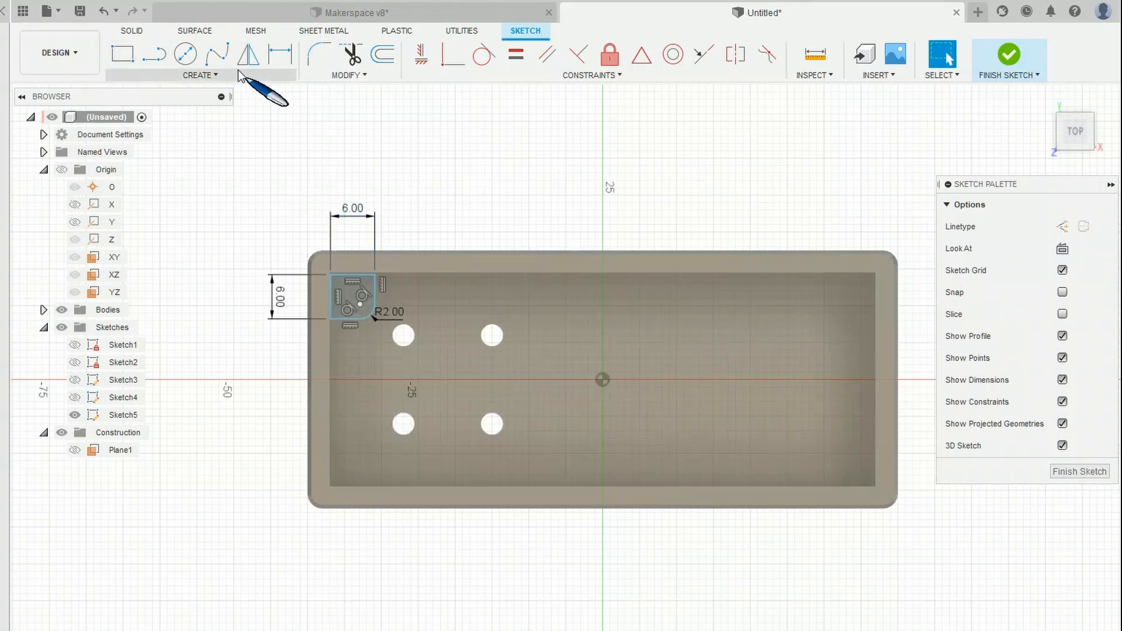
Mirror the five curves of the rounded corner profile about the X axis to the box's front-left inner corner.
click(206, 75)
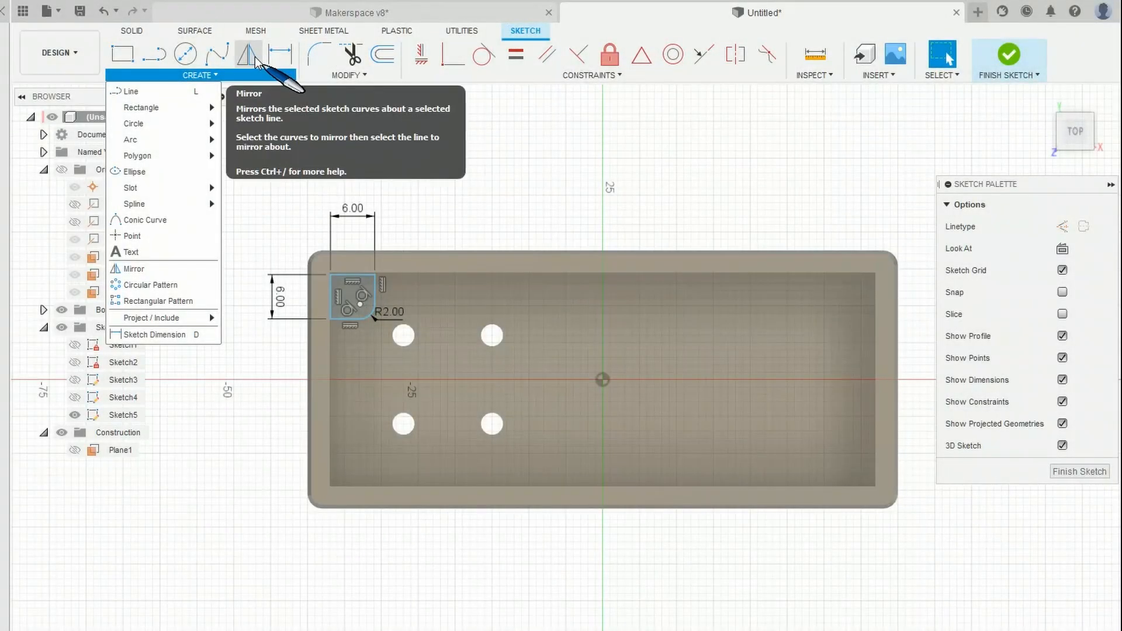
click(255, 58)
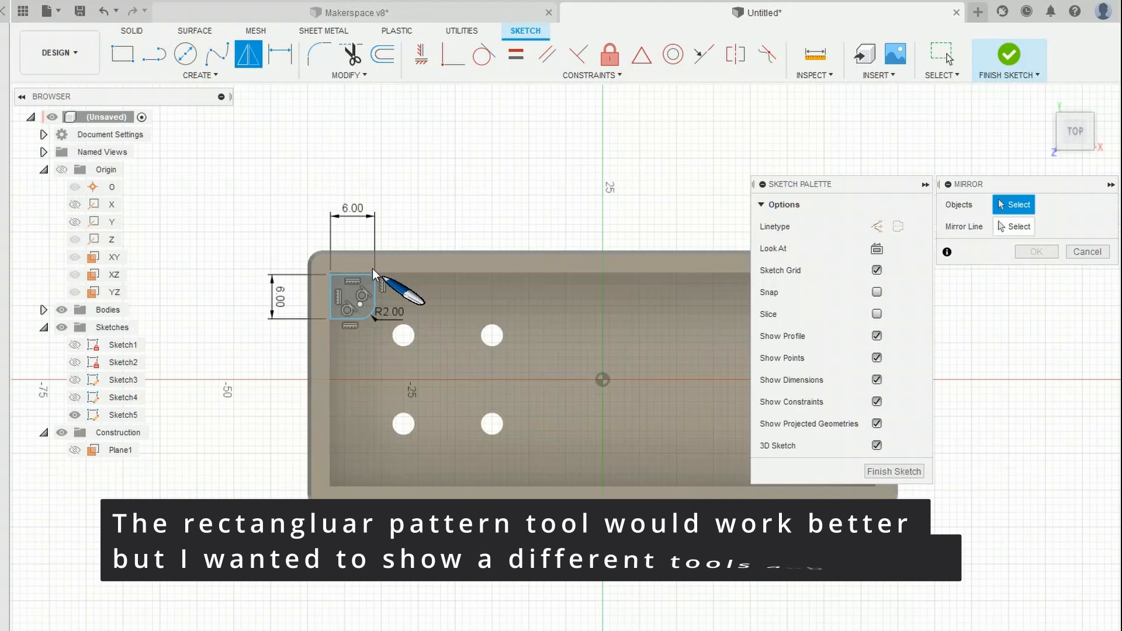
click(357, 277)
click(331, 289)
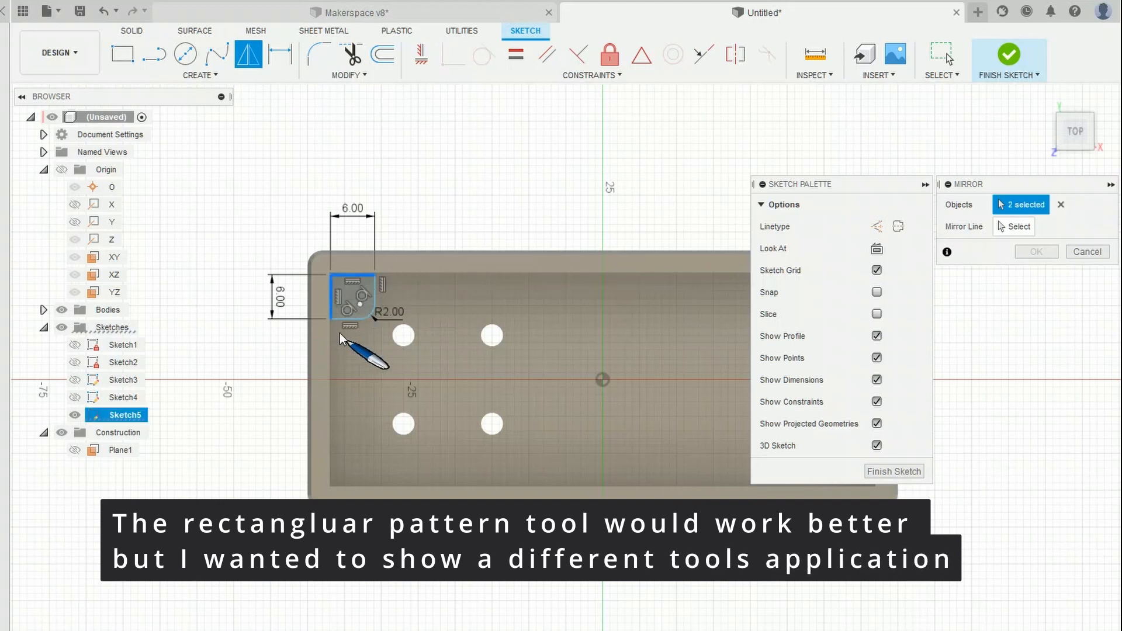
click(345, 320)
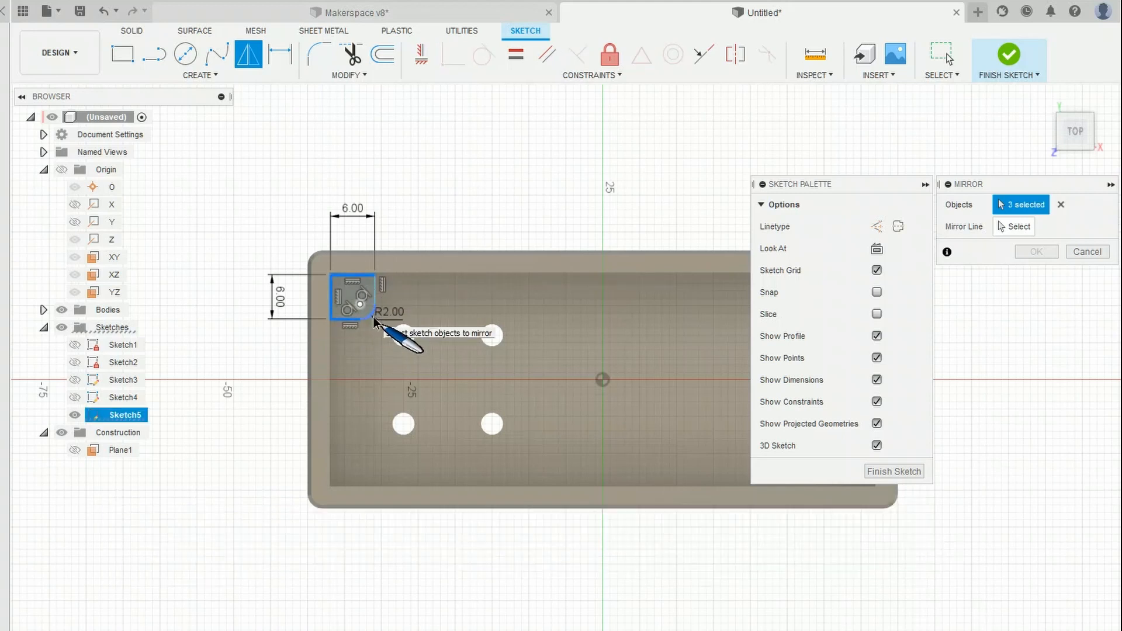
click(373, 317)
click(375, 295)
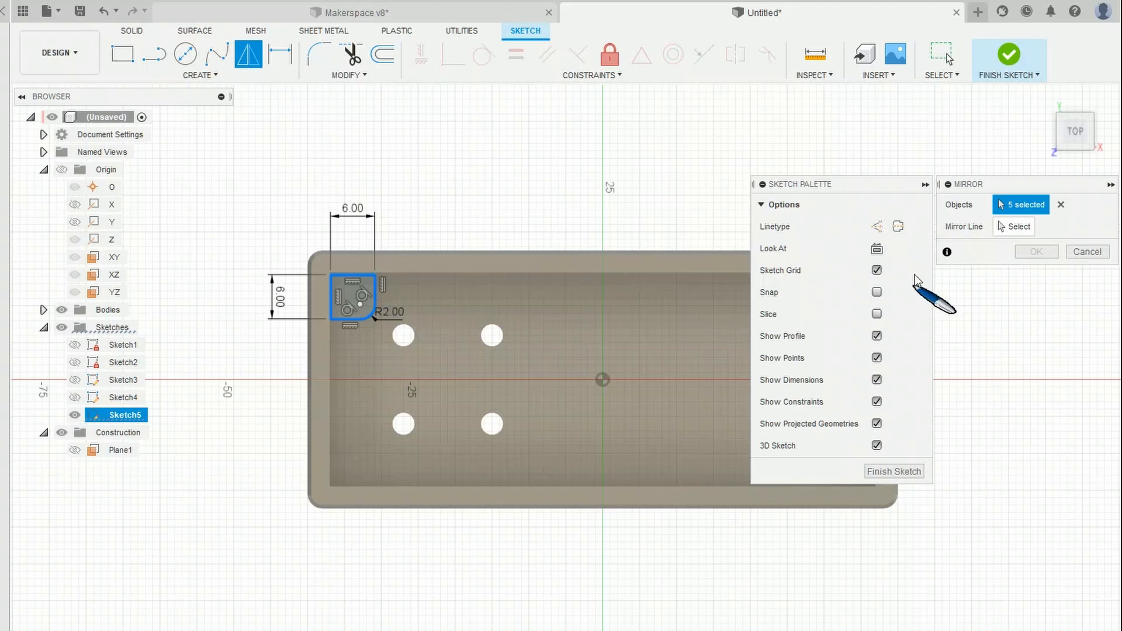
click(1008, 227)
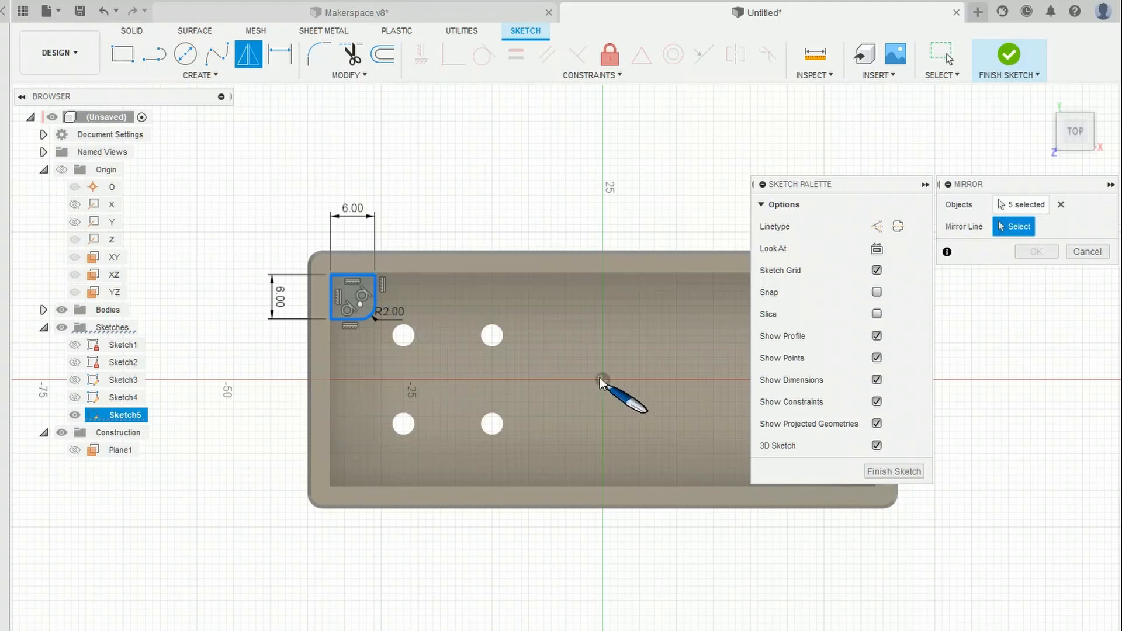
click(101, 206)
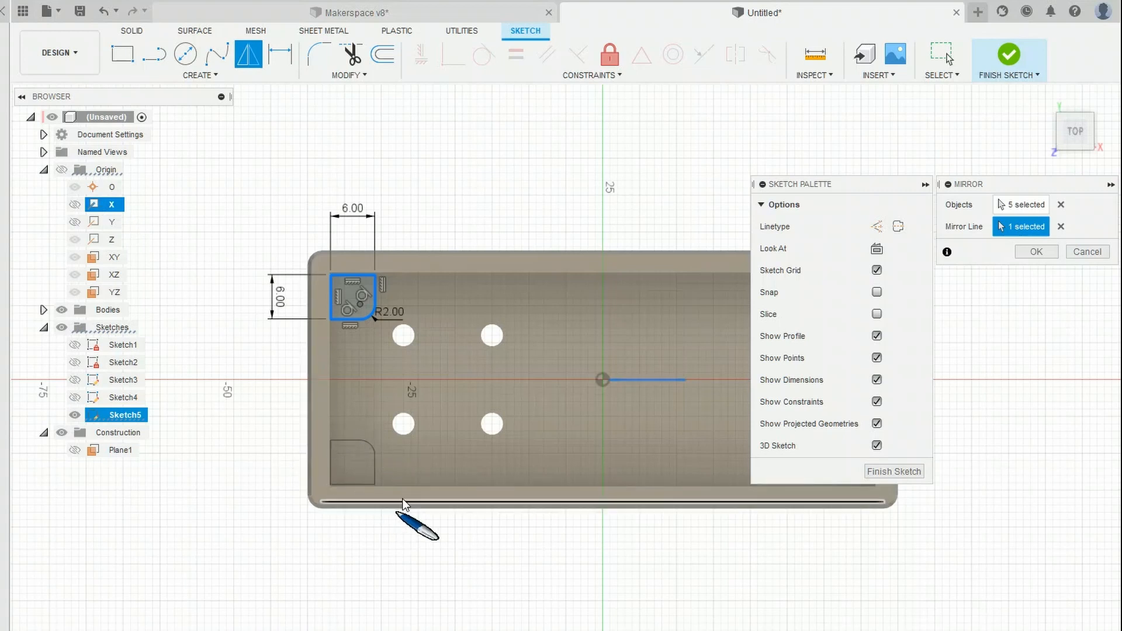
click(1036, 252)
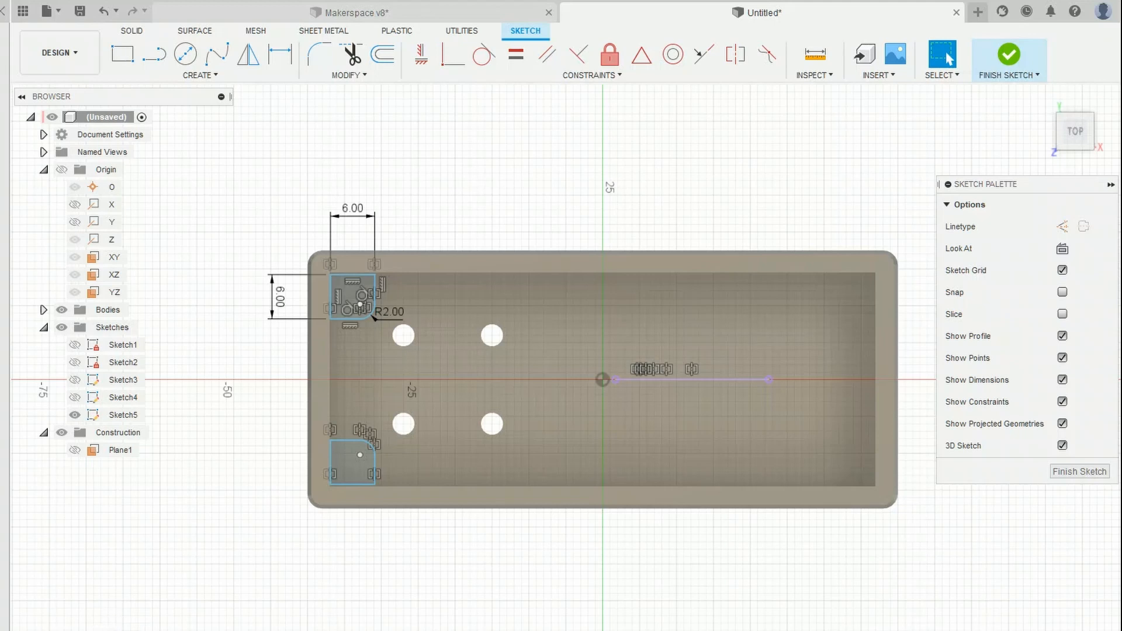
Mirror both left-hand corner profiles about the Y axis to the opposite end of the box.
click(249, 54)
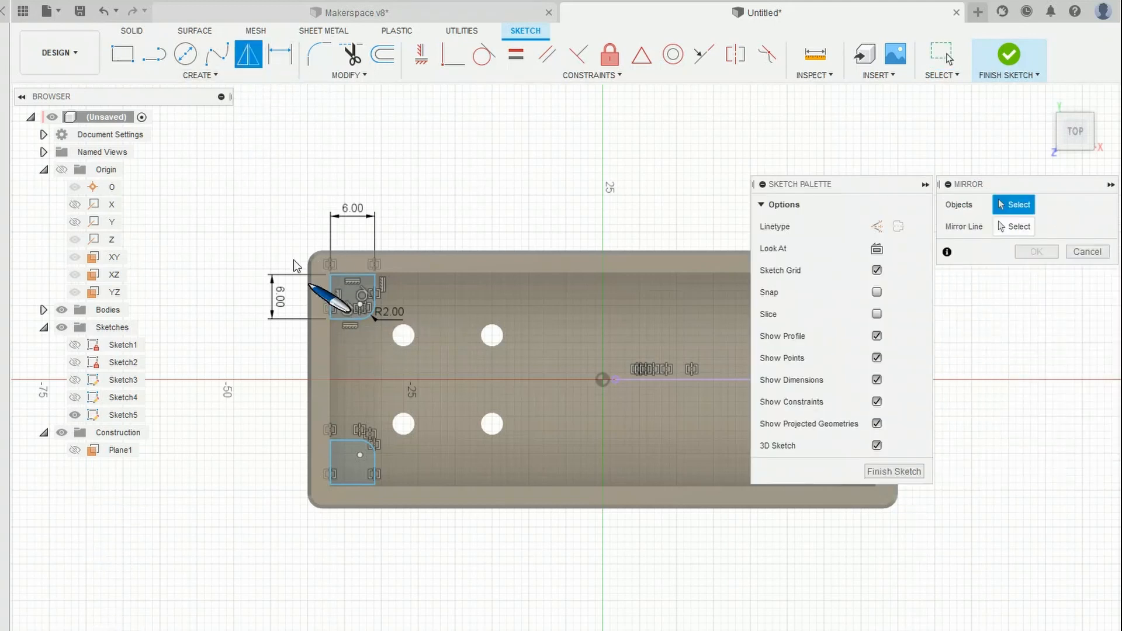
mouse_move(320, 236)
mouse_down()
mouse_move(350, 520)
mouse_move(398, 504)
mouse_up()
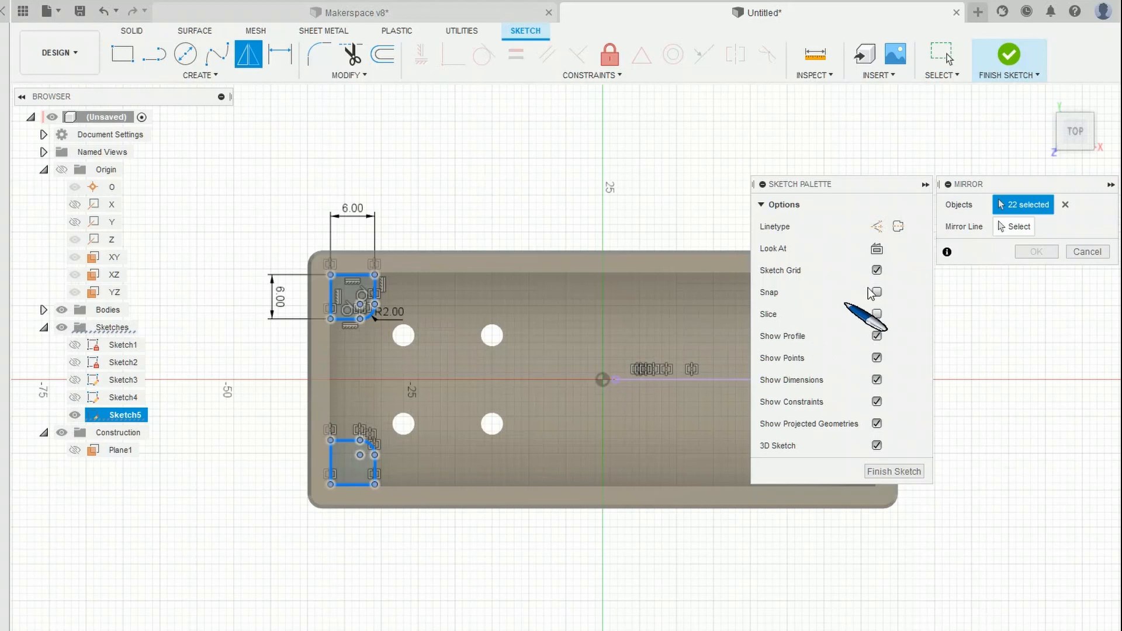
click(1015, 227)
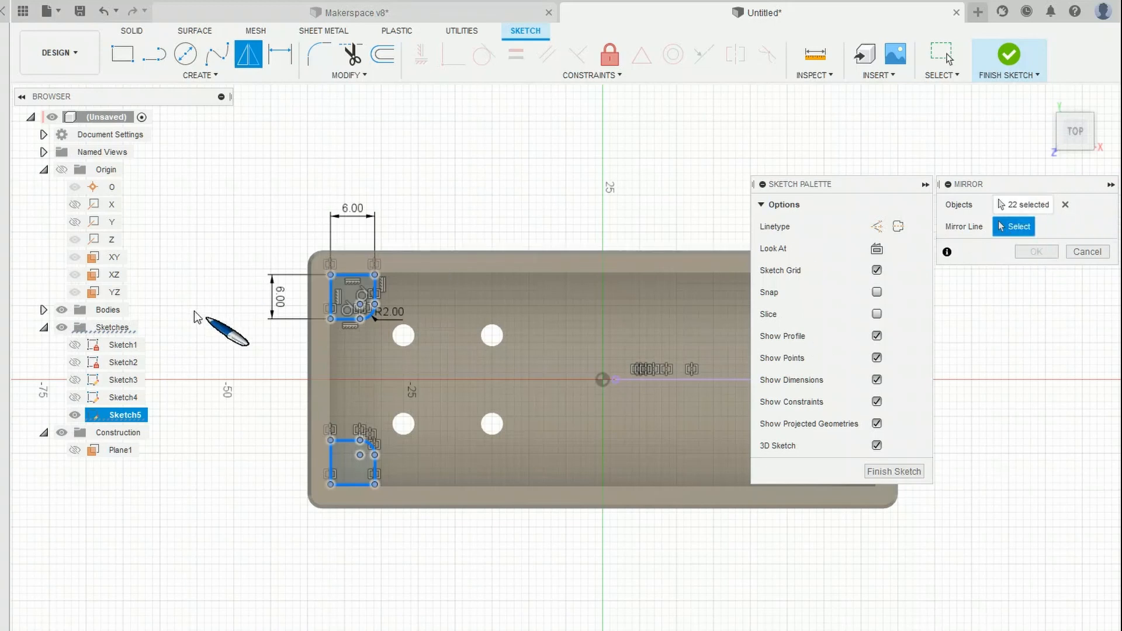
click(113, 222)
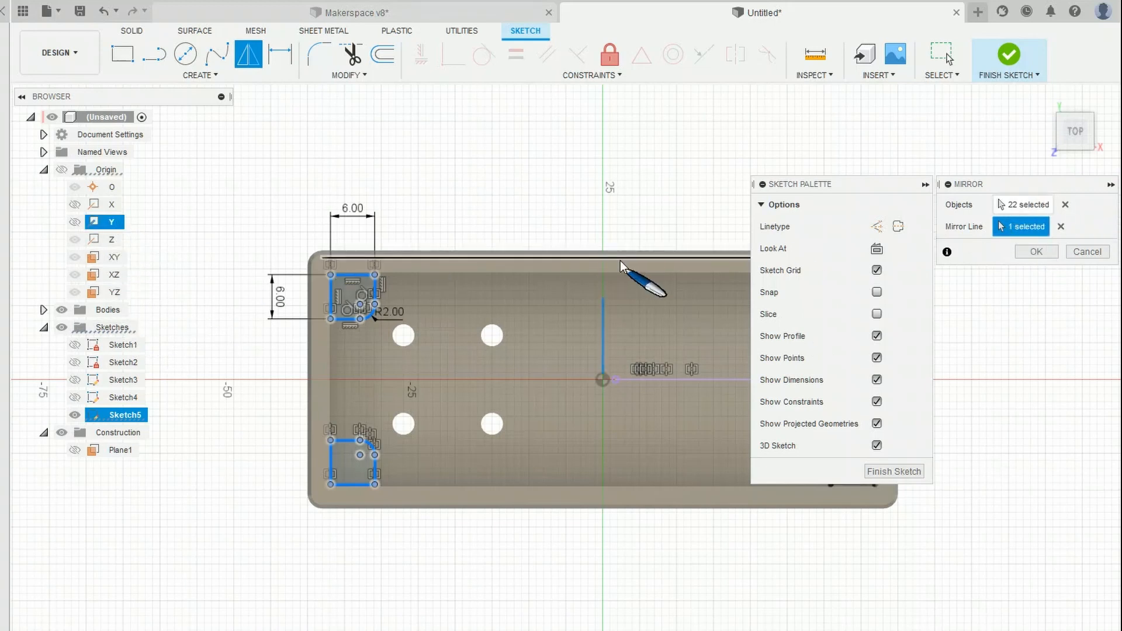
middle_drag(688, 336, 474, 328)
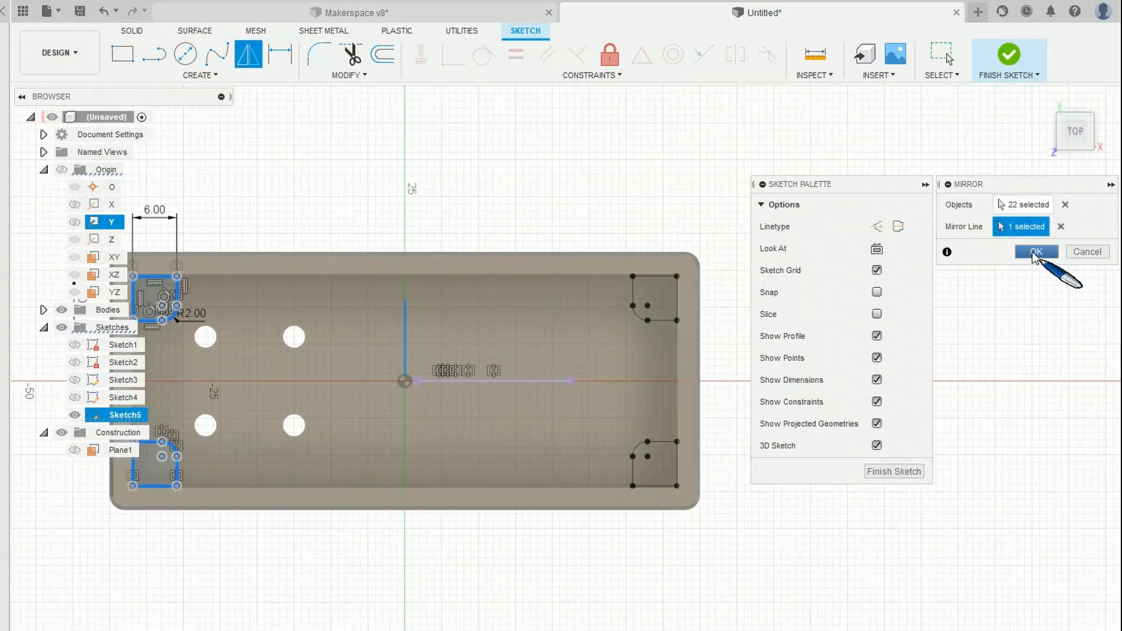
click(1036, 251)
middle_drag(659, 617, 839, 564)
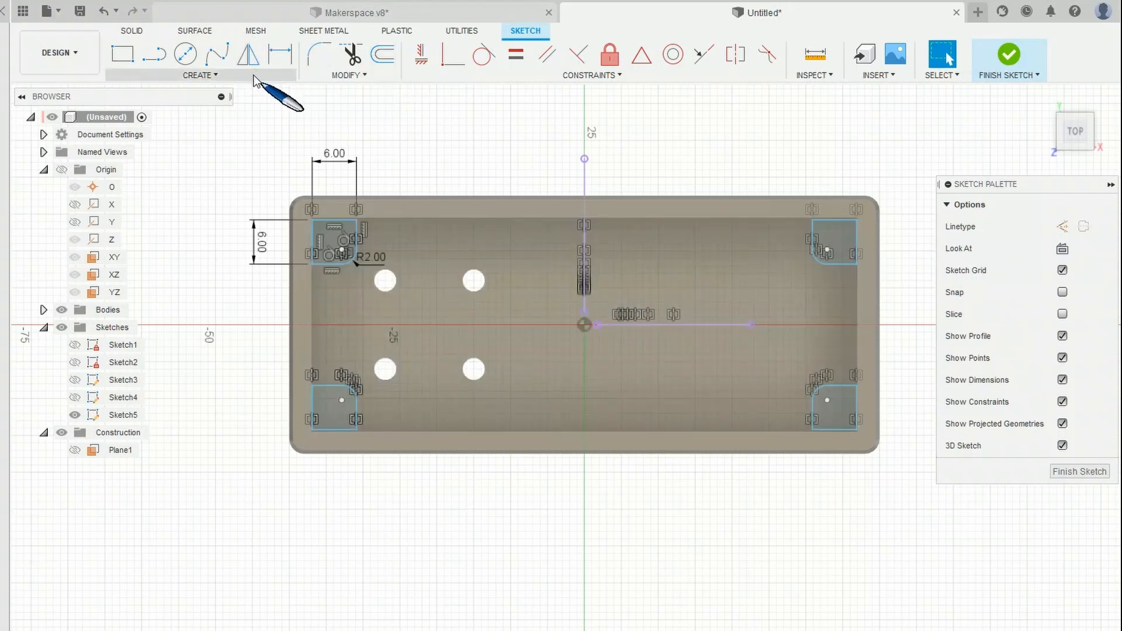
Try setting the original corner profile's width to 3 mm, and undo that change.
click(213, 80)
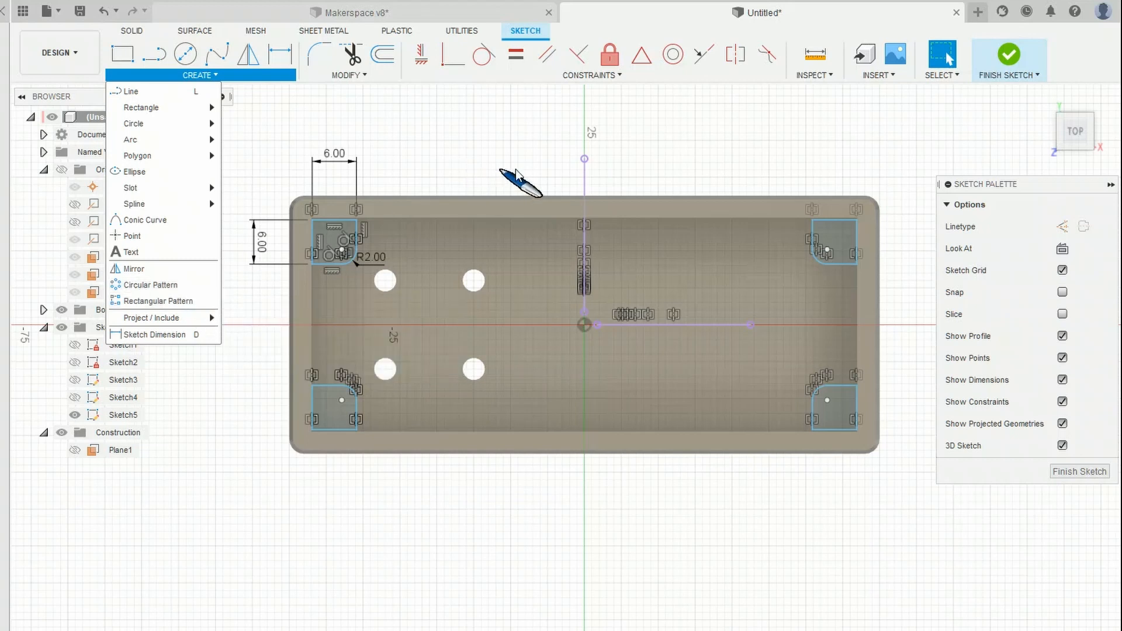
click(323, 159)
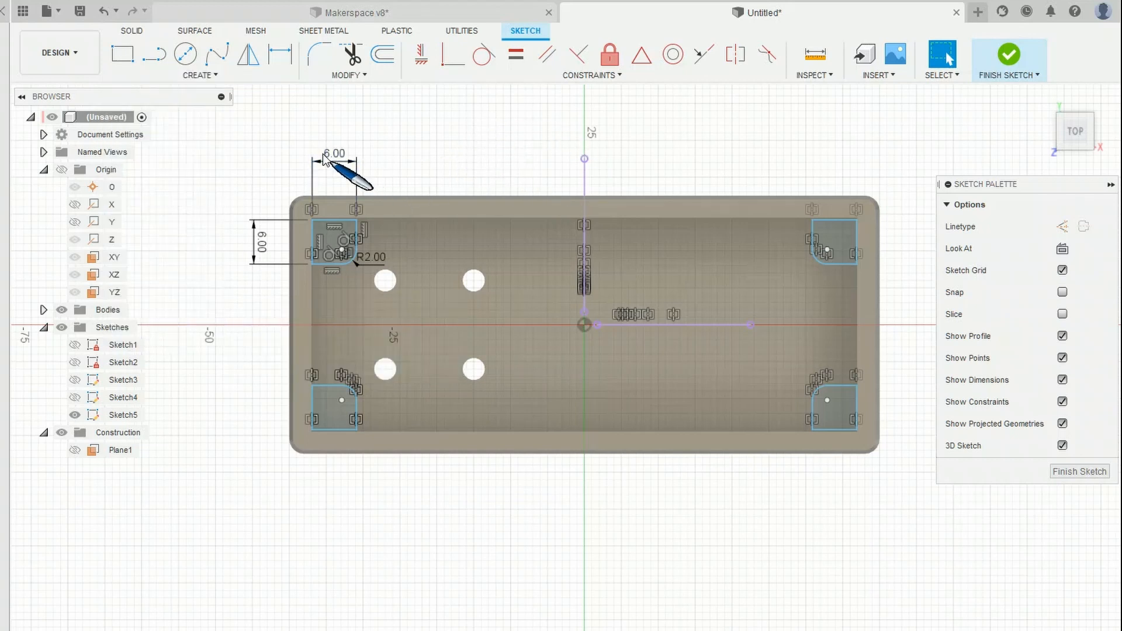
double_click(329, 158)
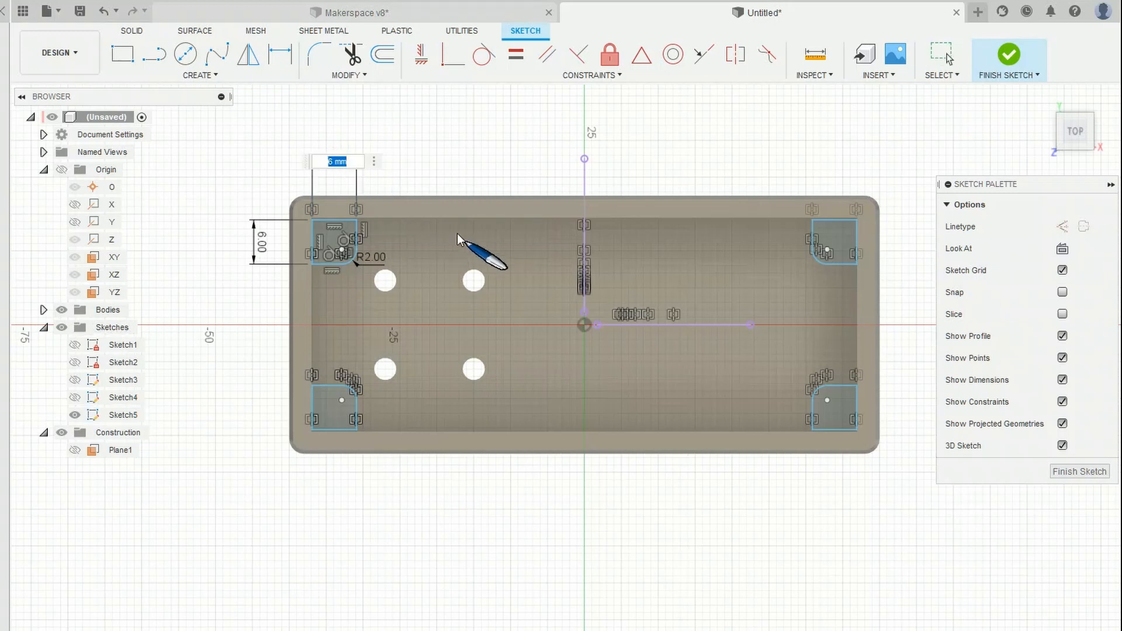
text(3)
key(Return)
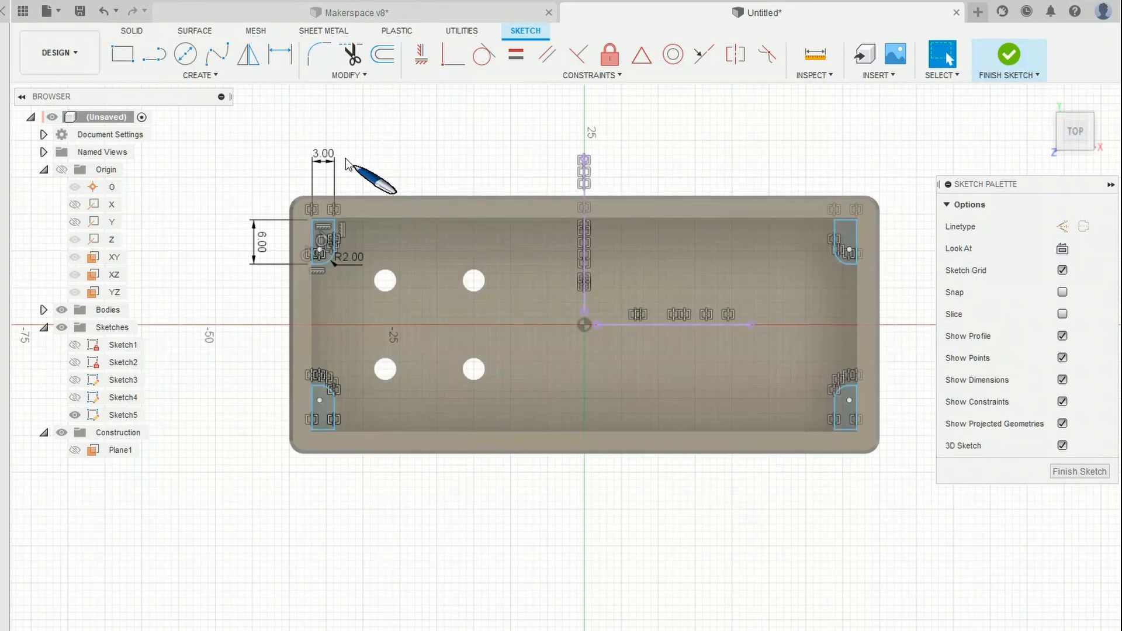
key(ctrl+z)
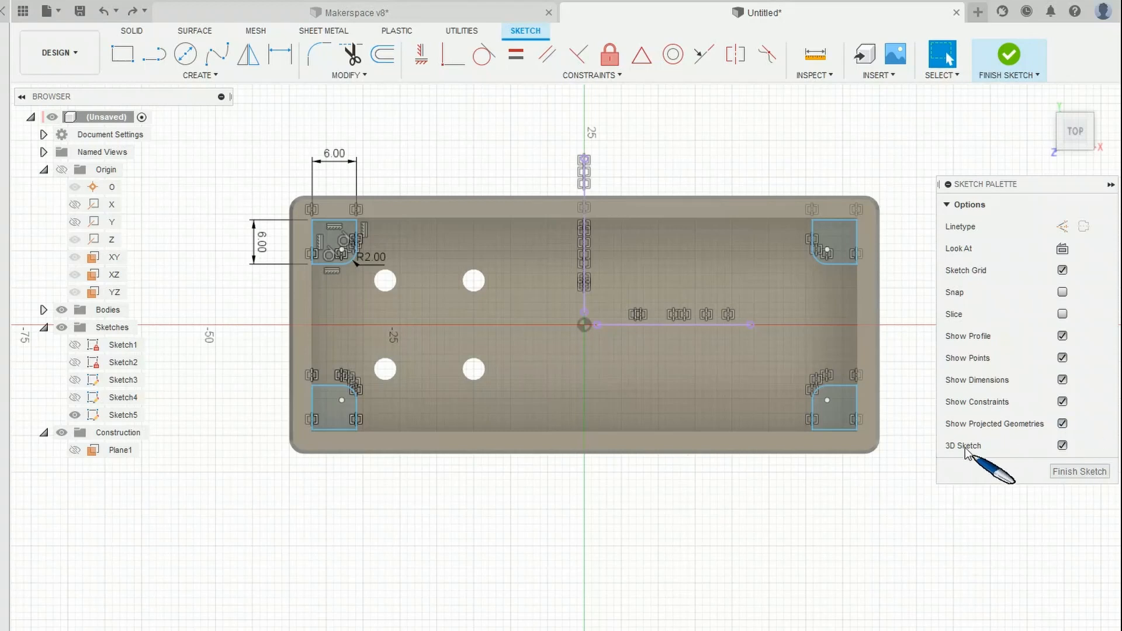
Finish the corner-profile sketch, and show and hide the offset construction plane.
click(1079, 471)
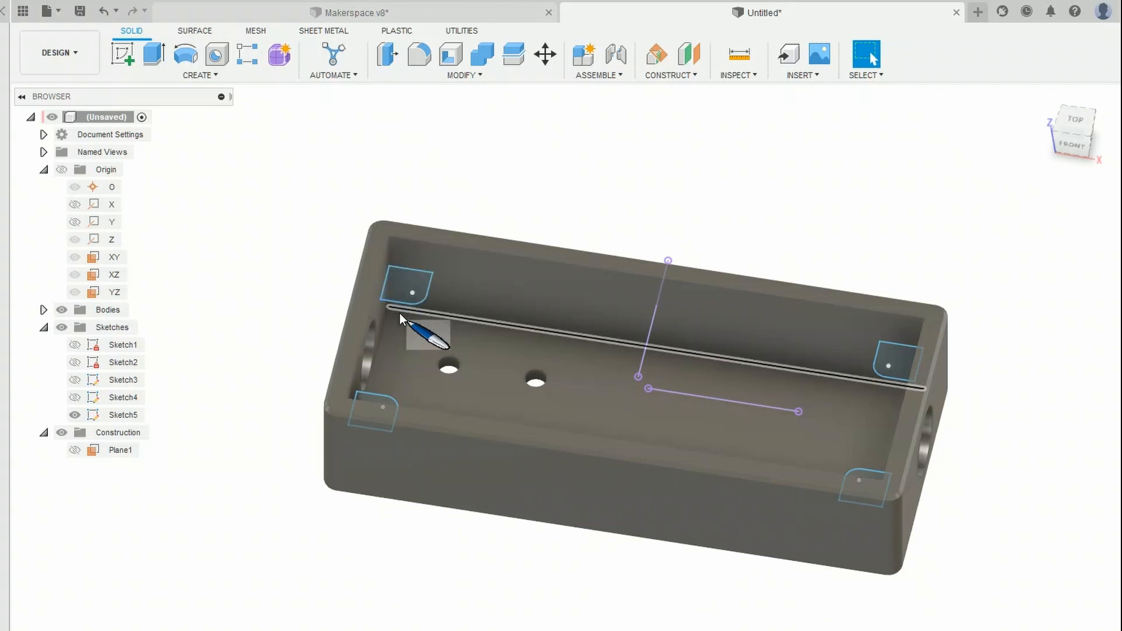
mouse_move(446, 394)
shift+middle_down()
mouse_move(448, 406)
mouse_move(453, 393)
mouse_move(441, 386)
mouse_move(450, 388)
shift+middle_up()
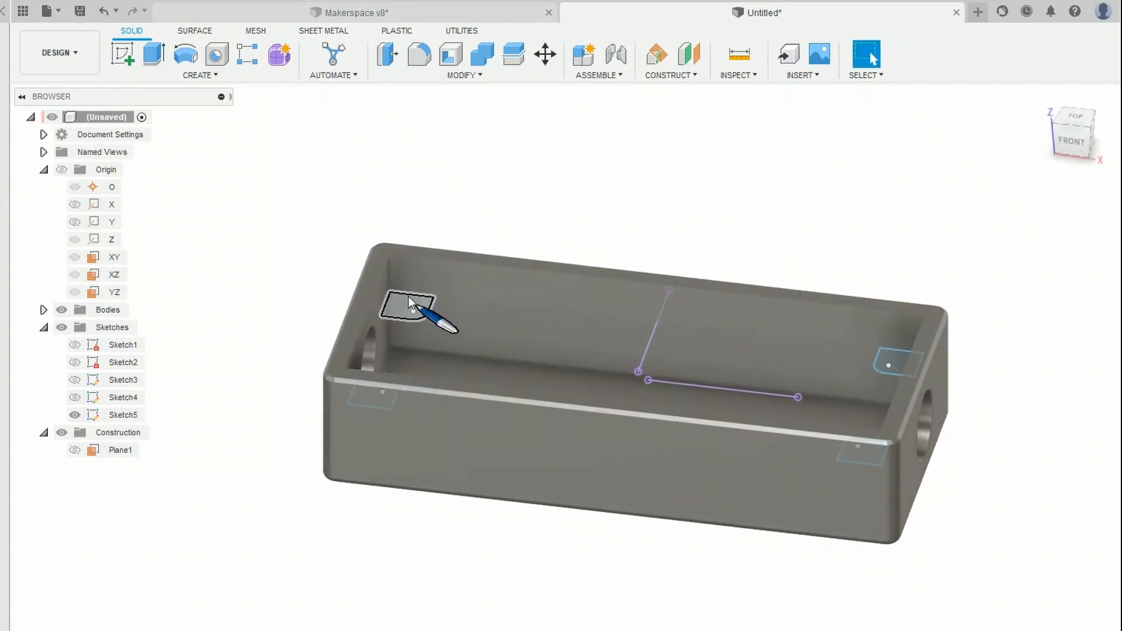
click(70, 456)
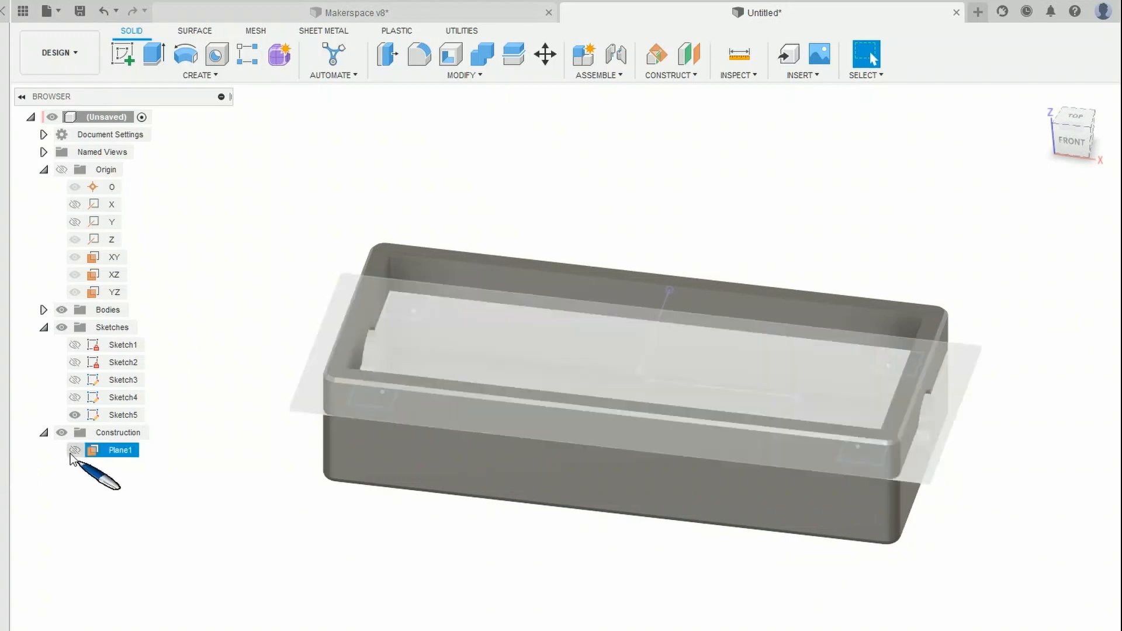
click(73, 451)
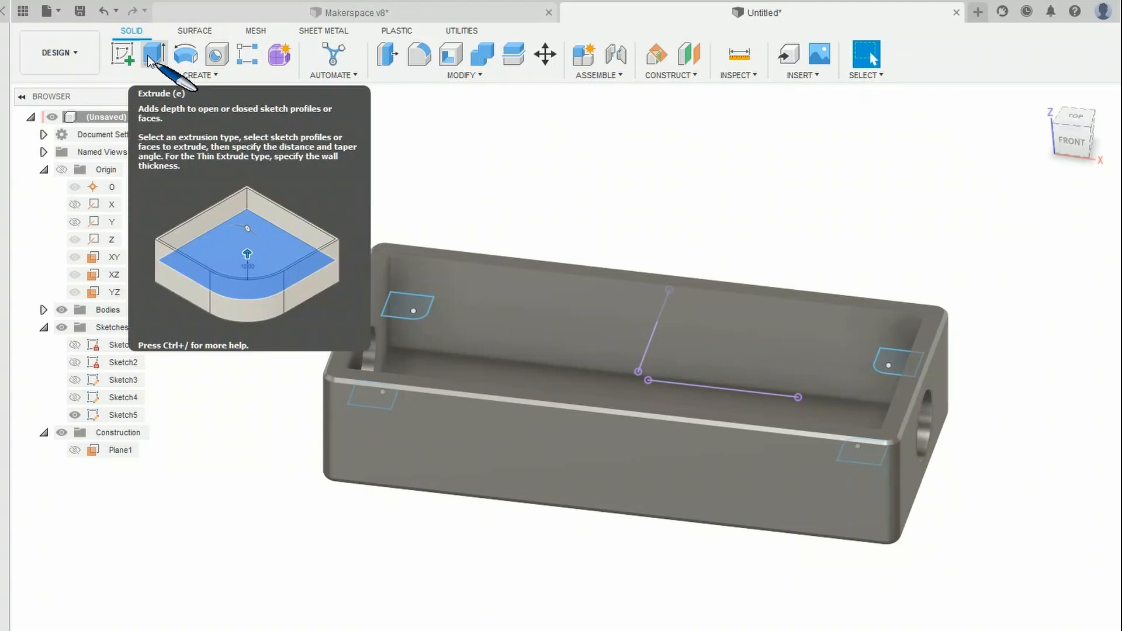
Extrude all four corner profiles 5 mm upward from the sketch plane with the New Body operation.
click(150, 56)
click(393, 299)
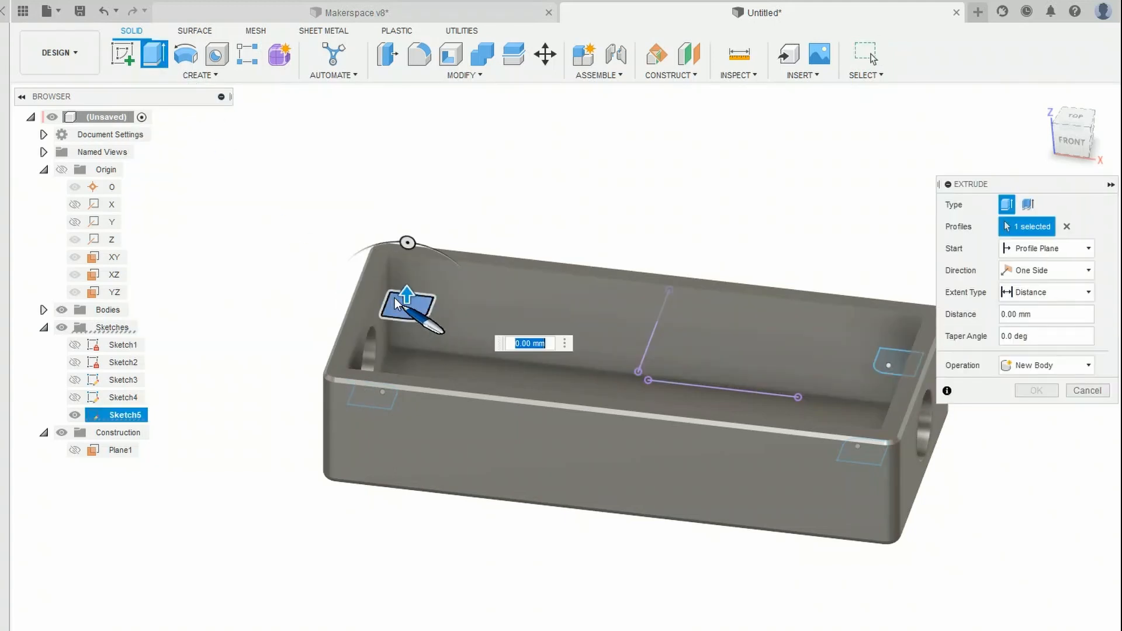
shift+middle_drag(401, 367, 422, 452)
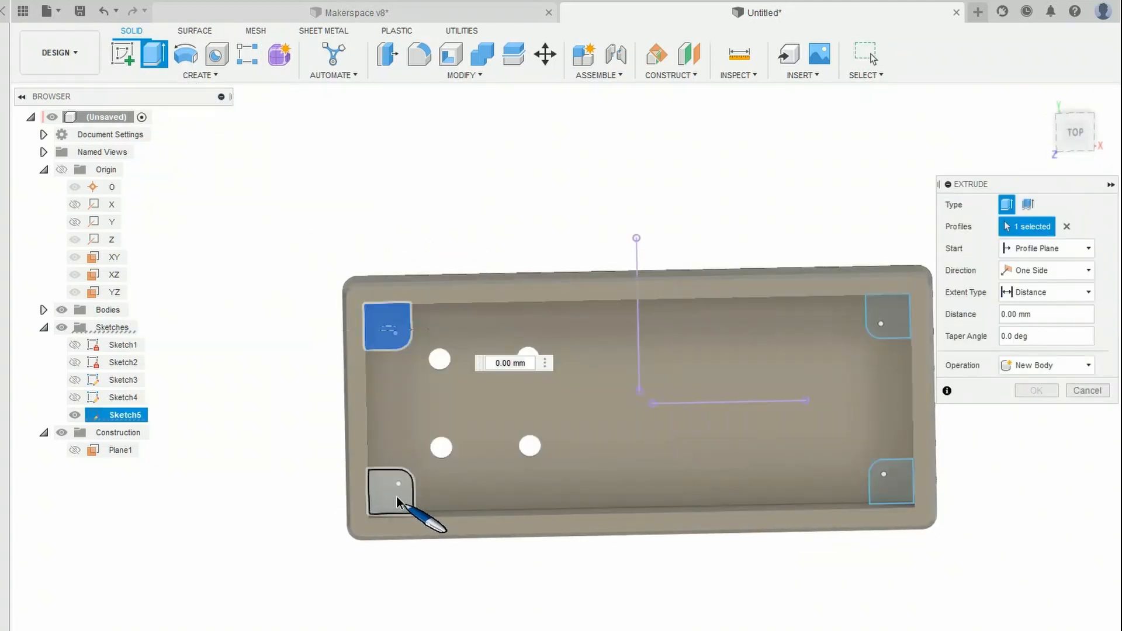
click(396, 501)
click(888, 324)
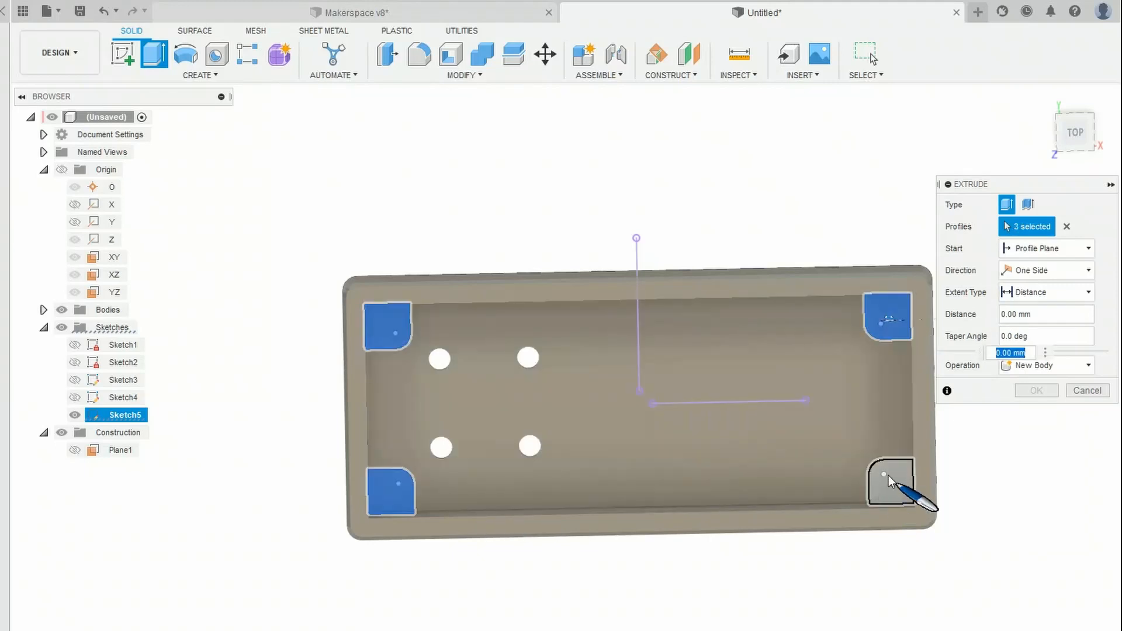
click(888, 478)
shift+middle_drag(964, 501, 924, 412)
drag(889, 407, 892, 377)
mouse_move(981, 528)
shift+middle_down()
mouse_move(975, 558)
mouse_move(879, 490)
mouse_move(953, 485)
mouse_move(974, 507)
shift+middle_up()
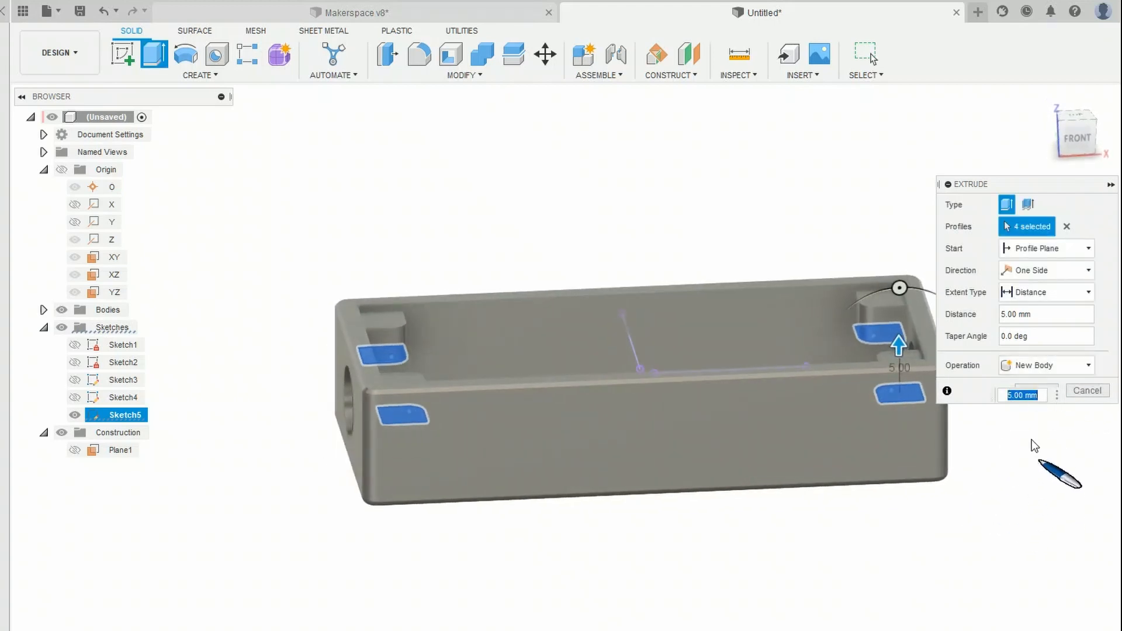
key(Return)
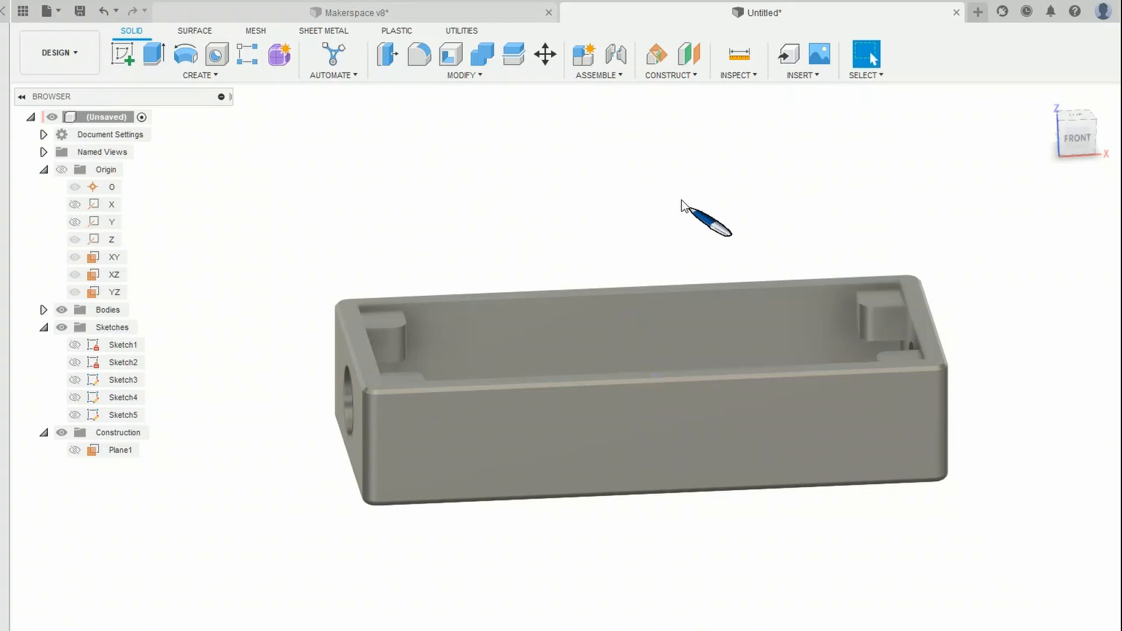
Start a new sketch on the top face of the front-right corner block, at the end without the four holes.
shift+middle_drag(570, 270, 699, 262)
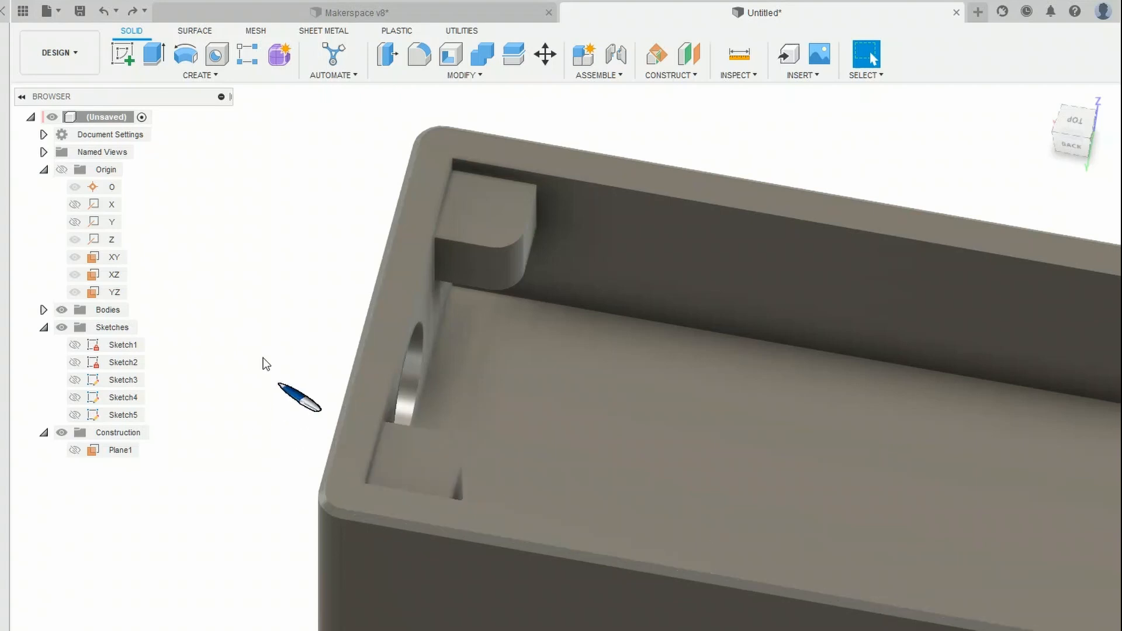
click(122, 54)
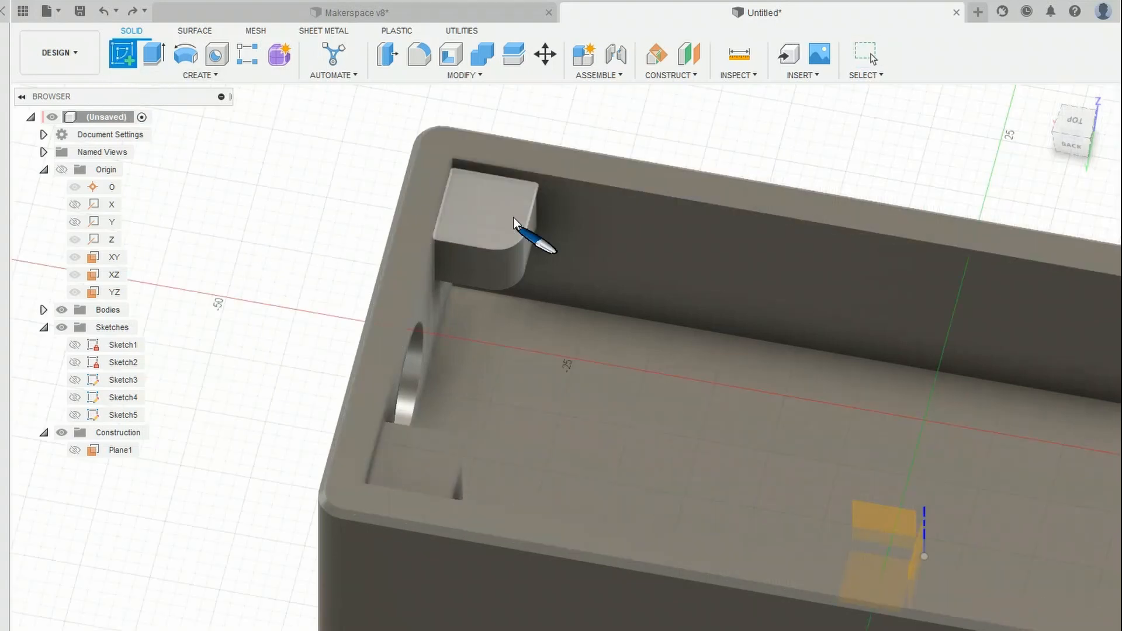
click(482, 212)
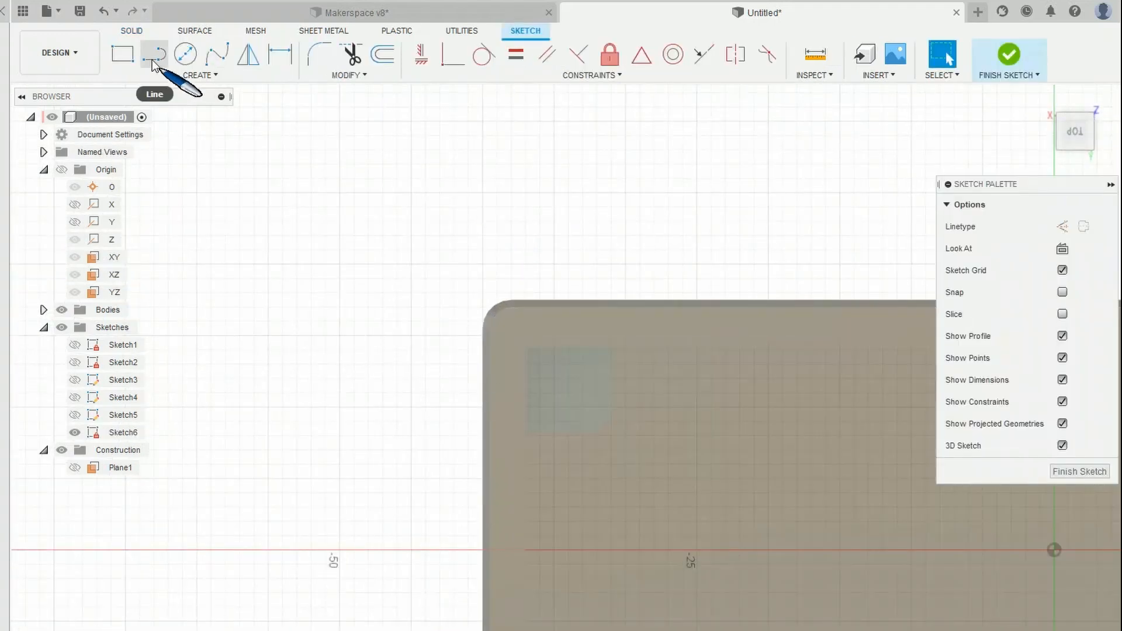
Draw a horizontal construction line from the sketched corner block's outer-edge midpoint to the matching midpoint of the block at the four-hole end.
click(153, 56)
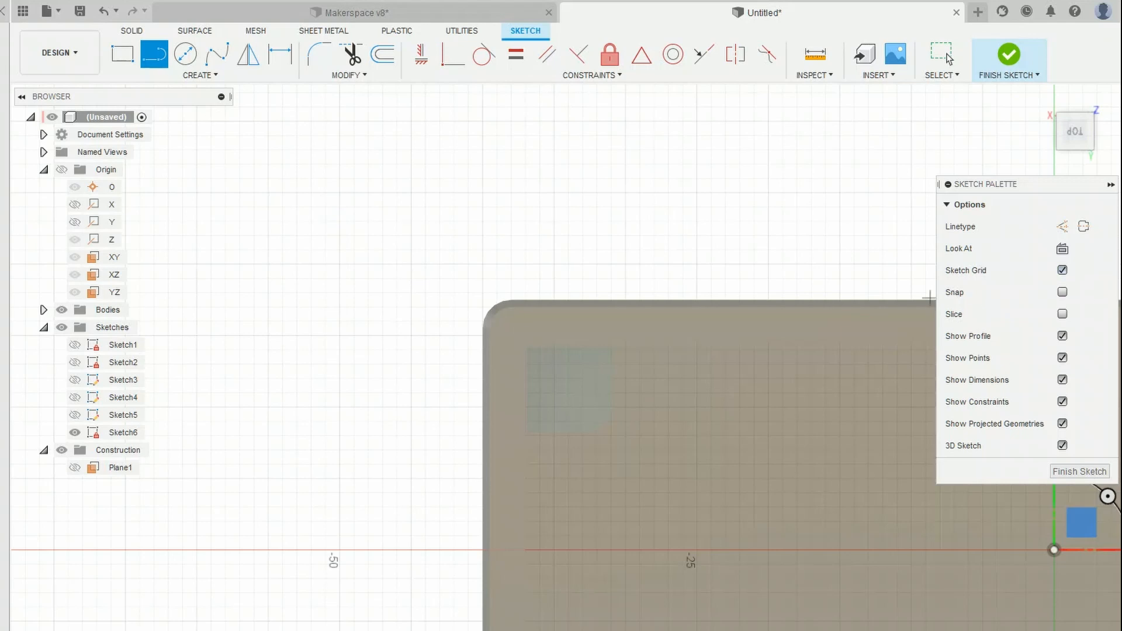
click(1062, 227)
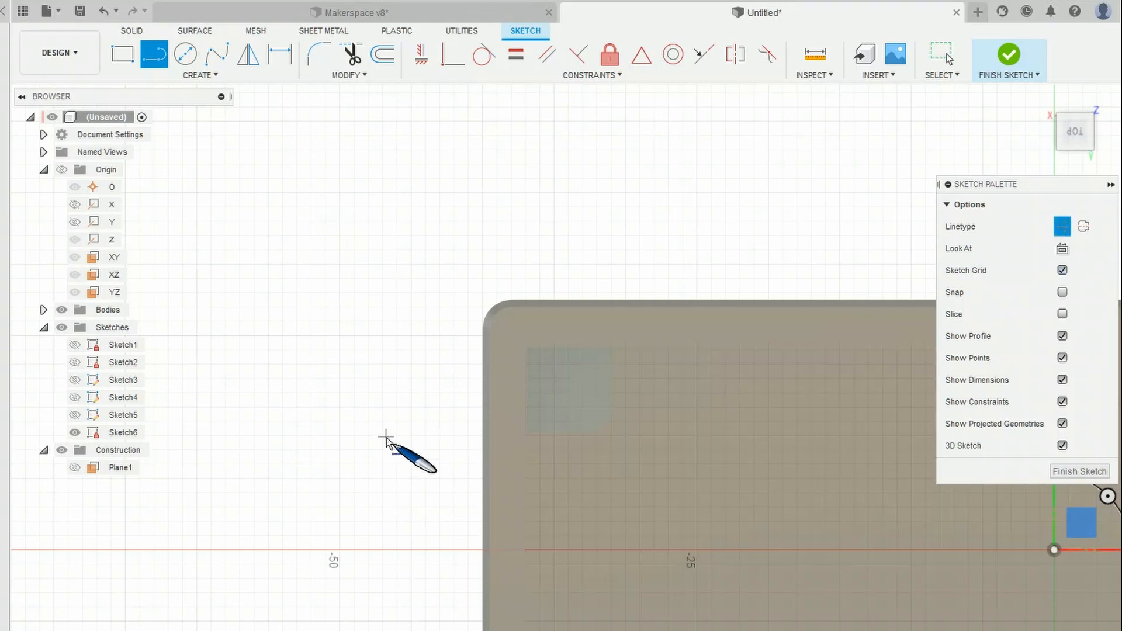
click(527, 390)
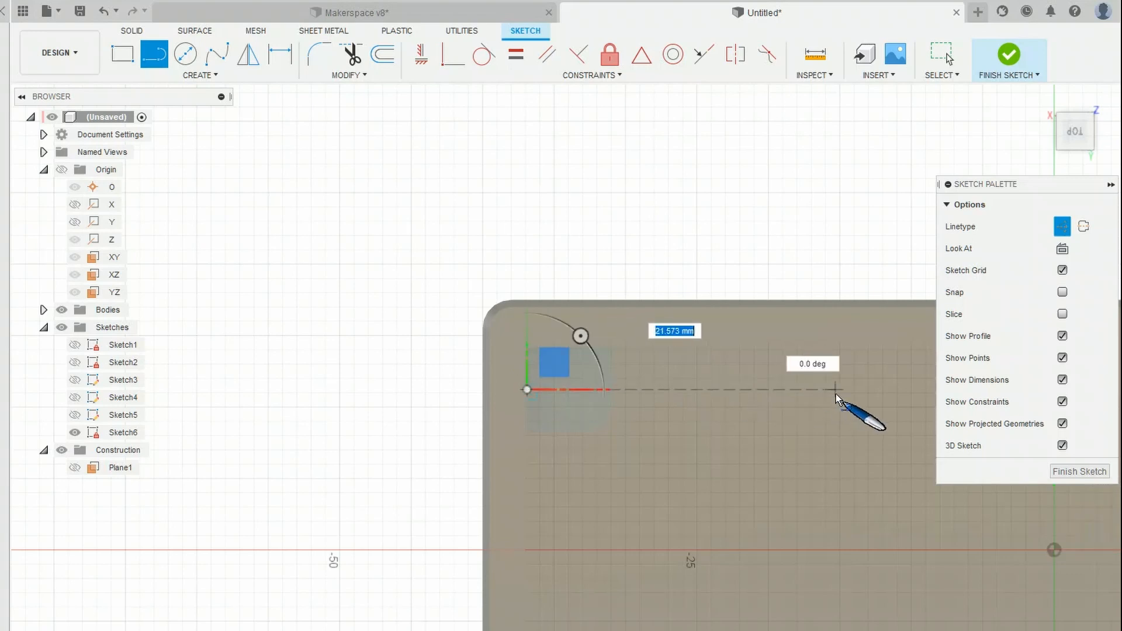
scroll(857, 426, down, 1)
scroll(857, 428, down, 2)
scroll(817, 446, down, 1)
middle_drag(816, 445, 389, 433)
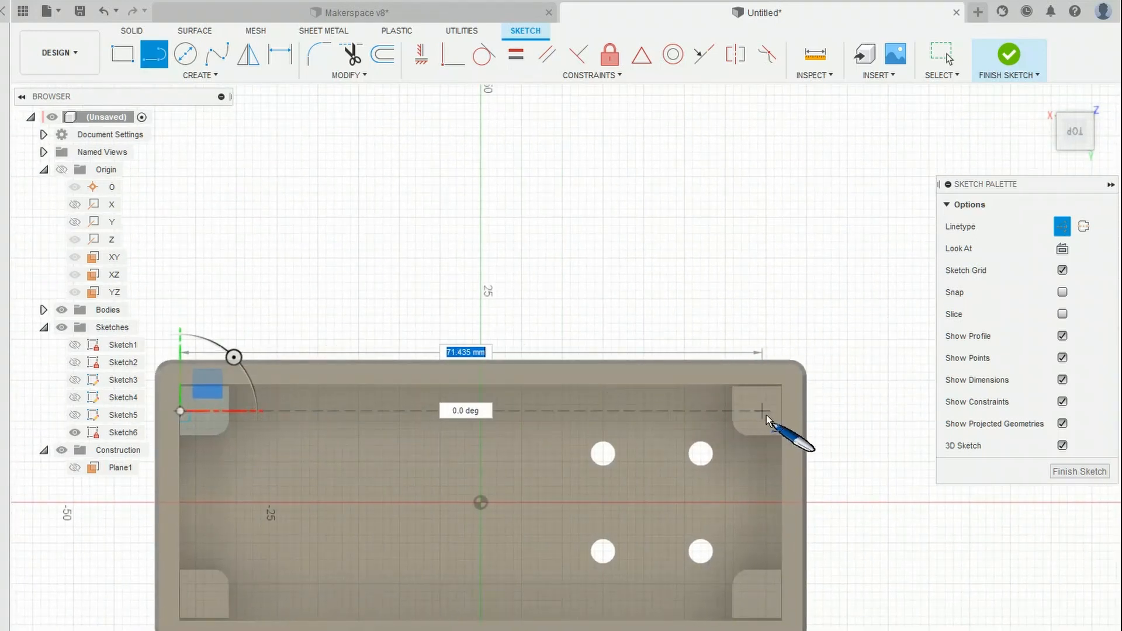
click(782, 412)
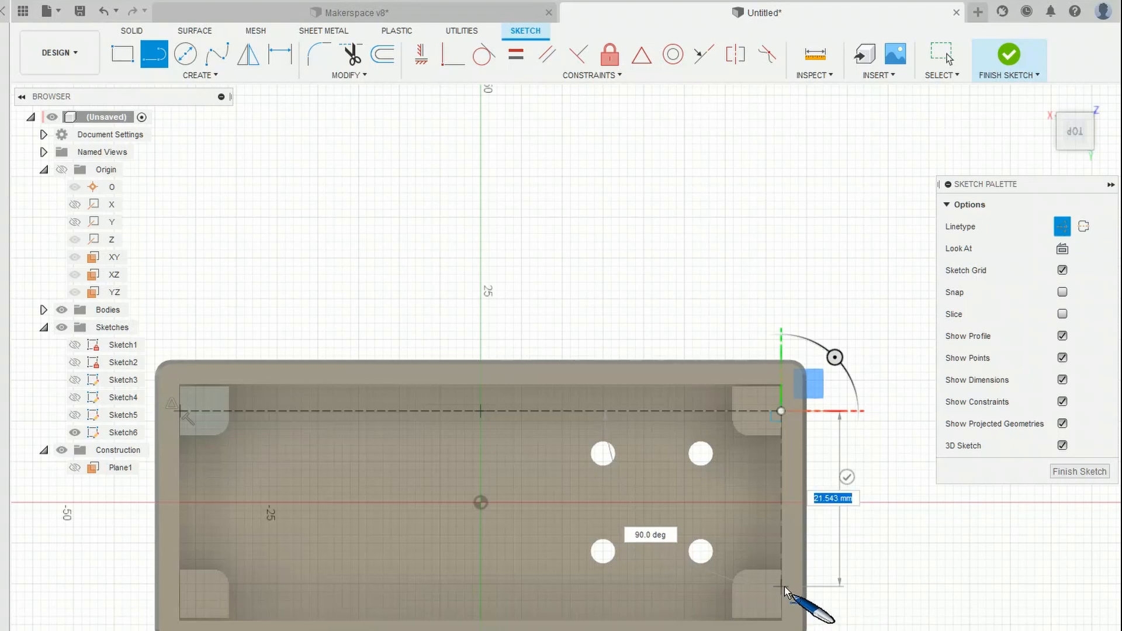
key(Escape)
Draw three more construction lines joining the outer-edge midpoints of the corner blocks: one vertical line at each end and a lower horizontal line.
click(147, 57)
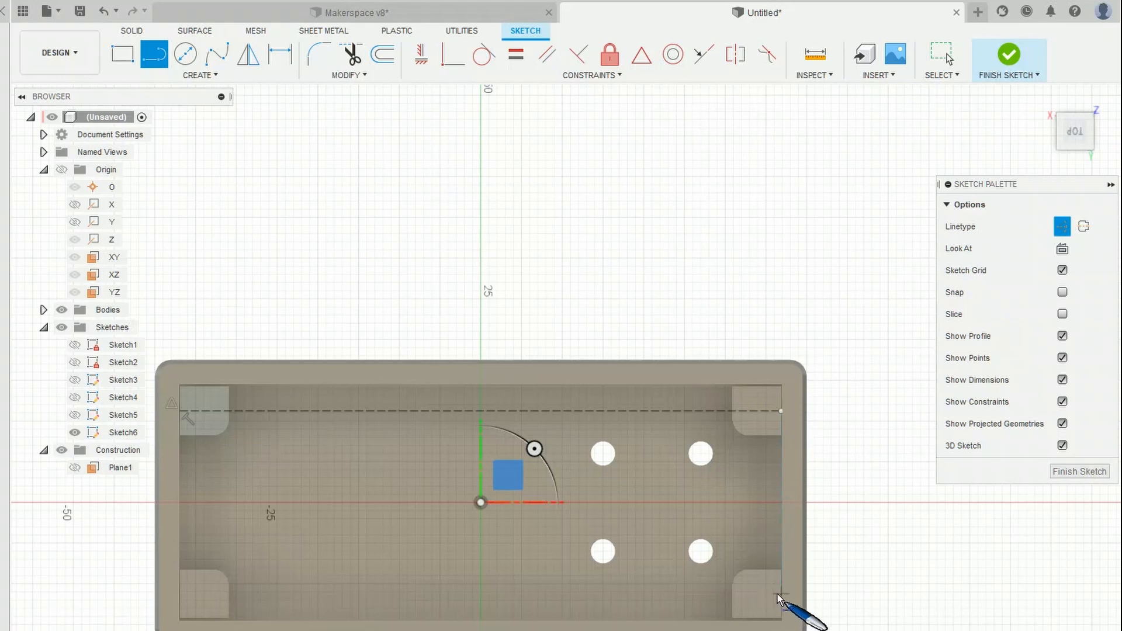
click(204, 391)
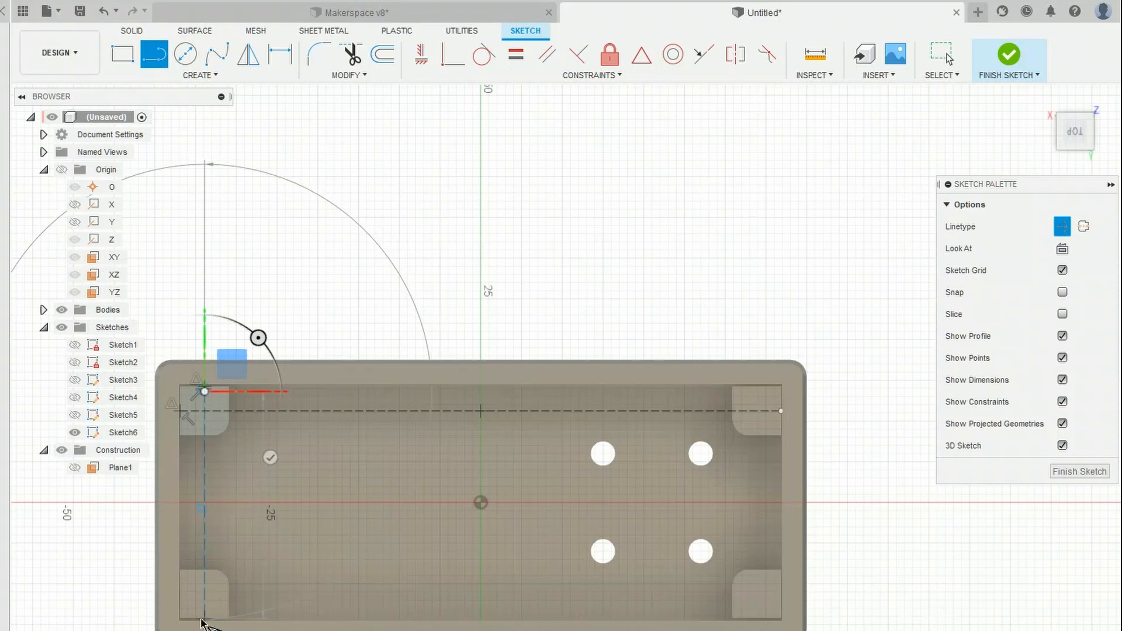
key(Escape)
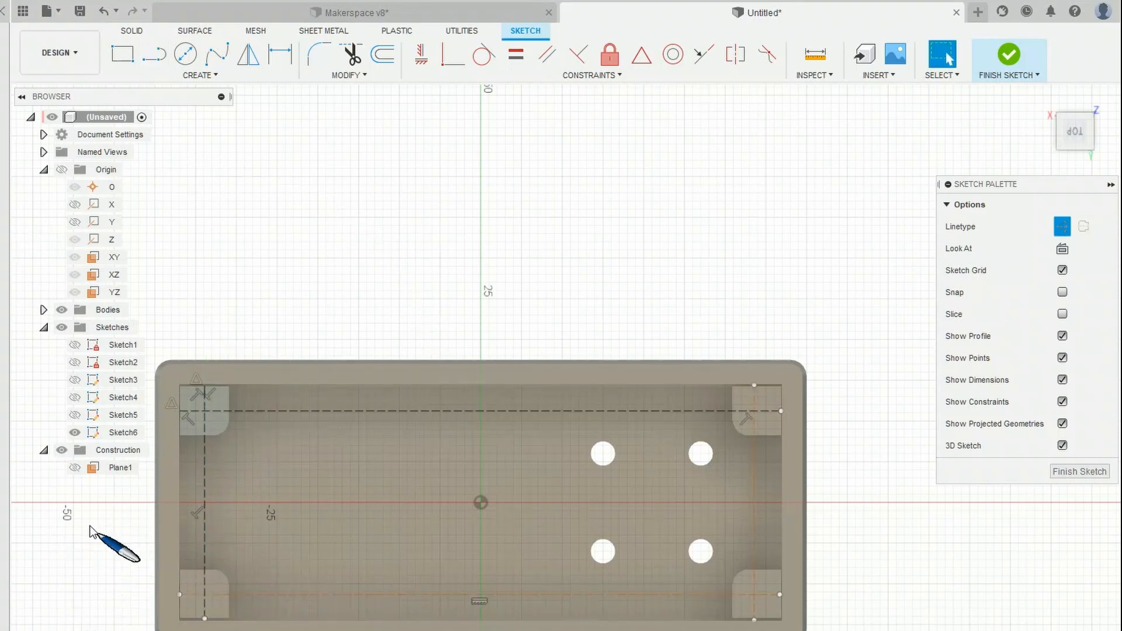
Add a driven dimension between the upper horizontal construction line and the upper inner wall edge.
scroll(93, 528, down, 3)
scroll(113, 526, up, 8)
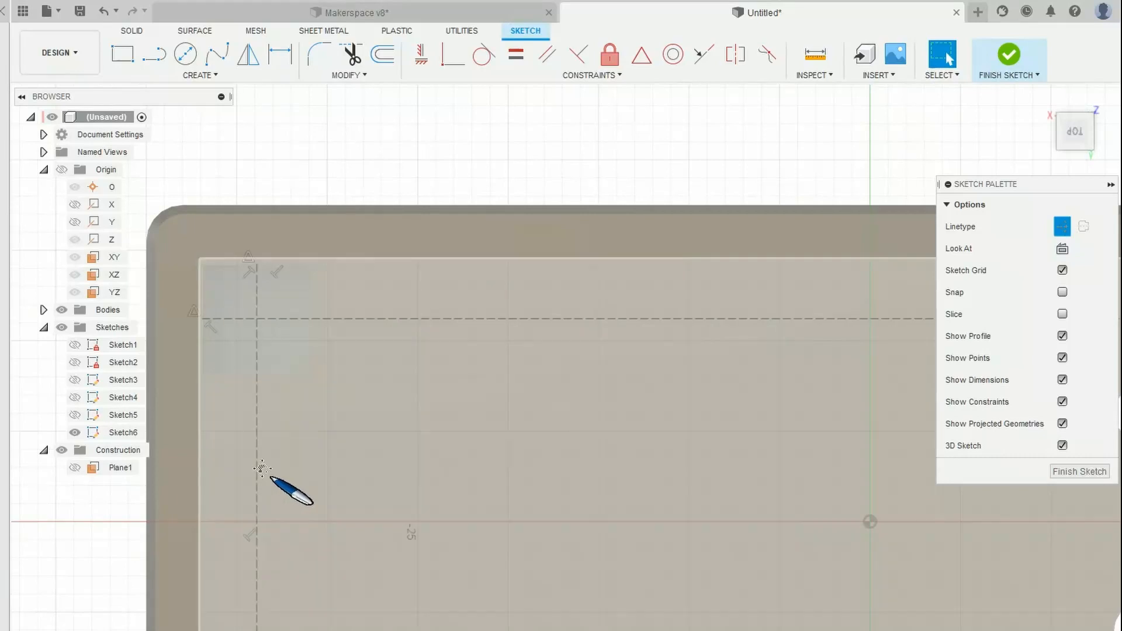
scroll(262, 469, down, 3)
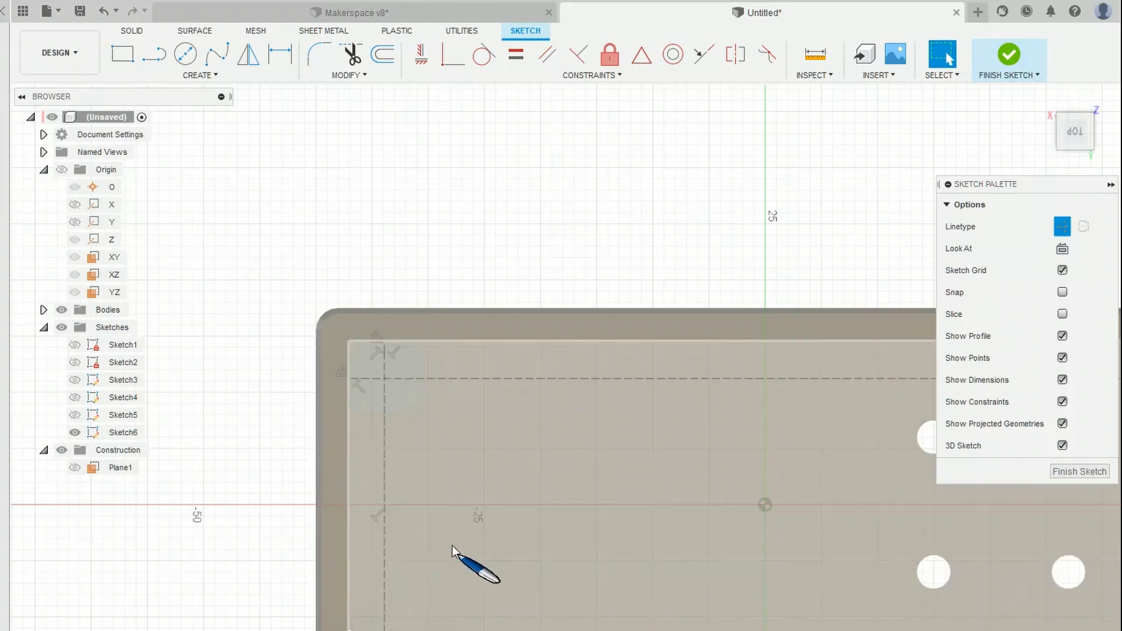
click(280, 54)
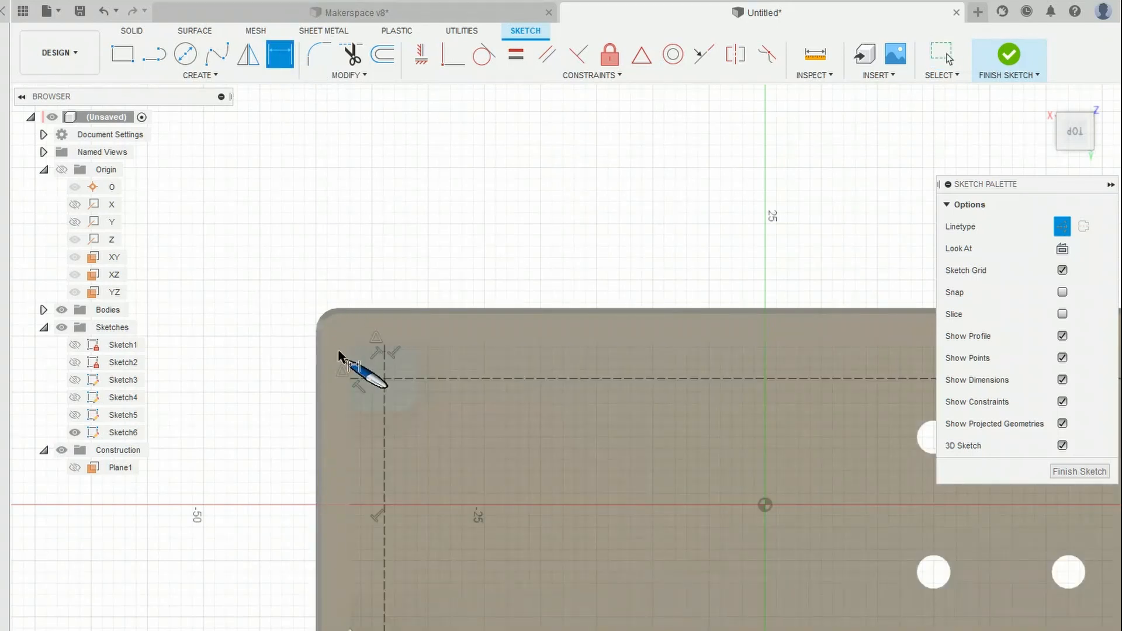
click(450, 379)
click(446, 343)
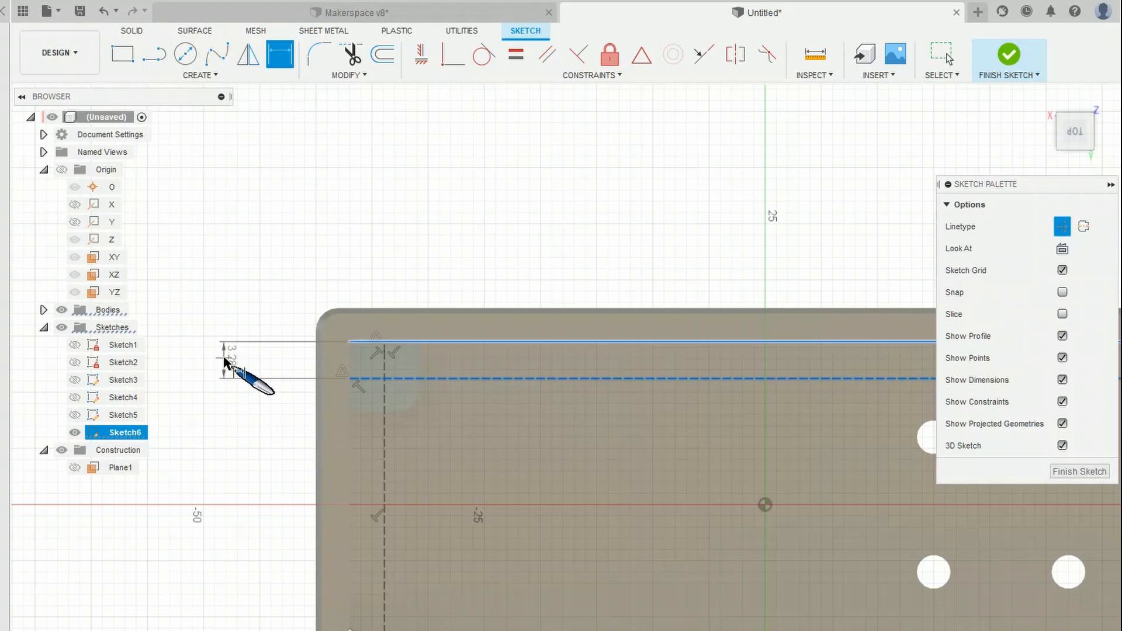
click(224, 360)
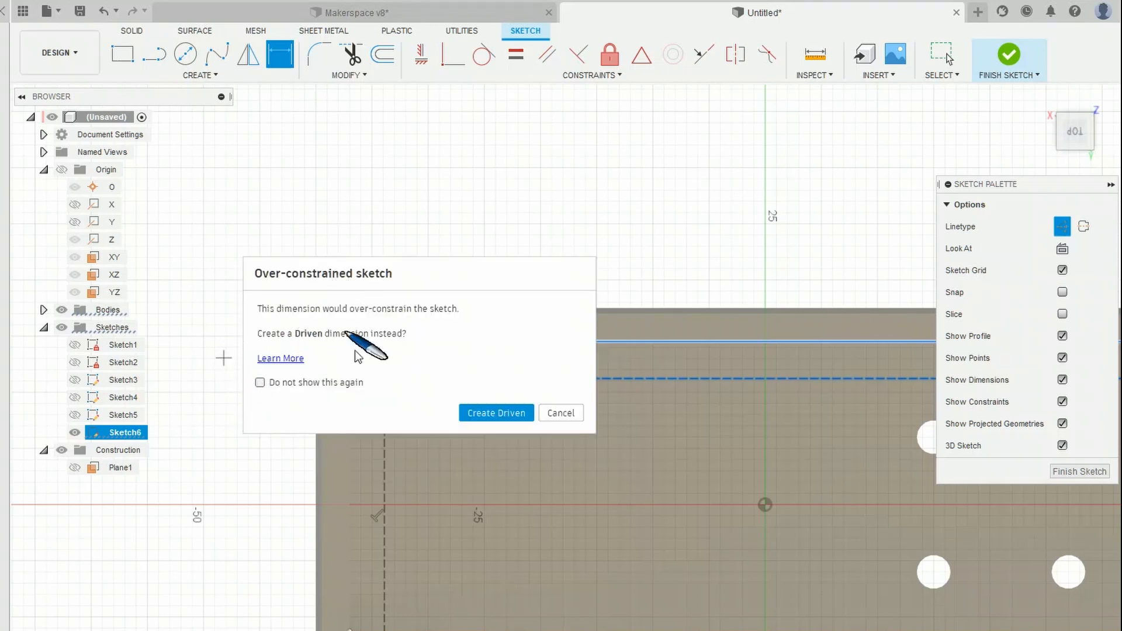
click(484, 415)
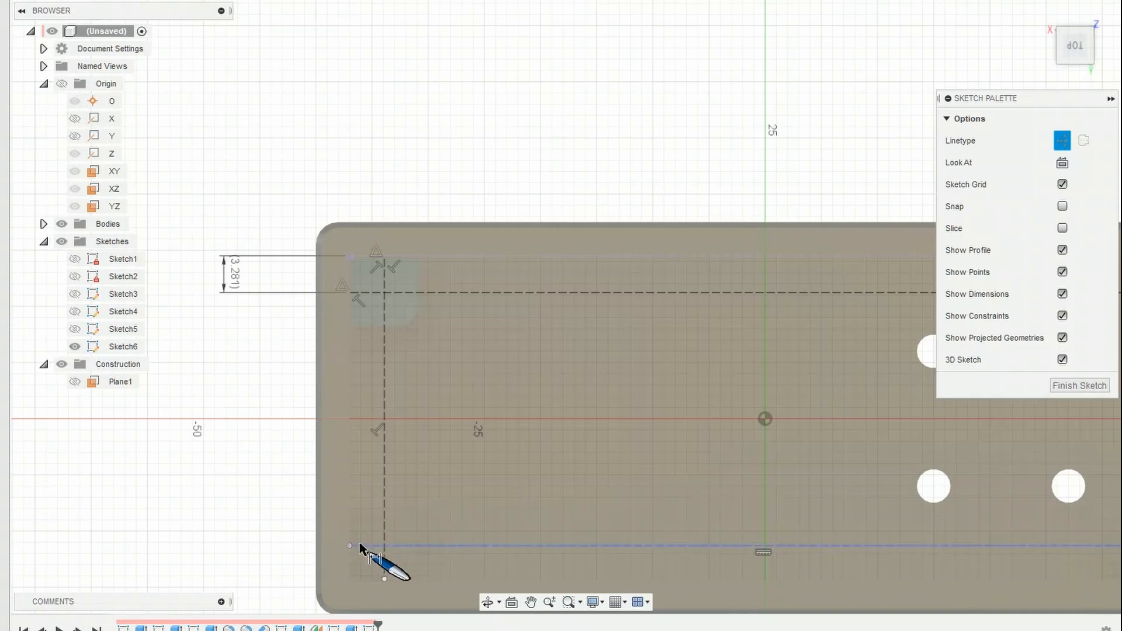
Dimension the lower horizontal construction line from the lower inner wall edge, linking its value to the upper line's driven dimension, d33.
click(360, 546)
click(449, 582)
click(232, 563)
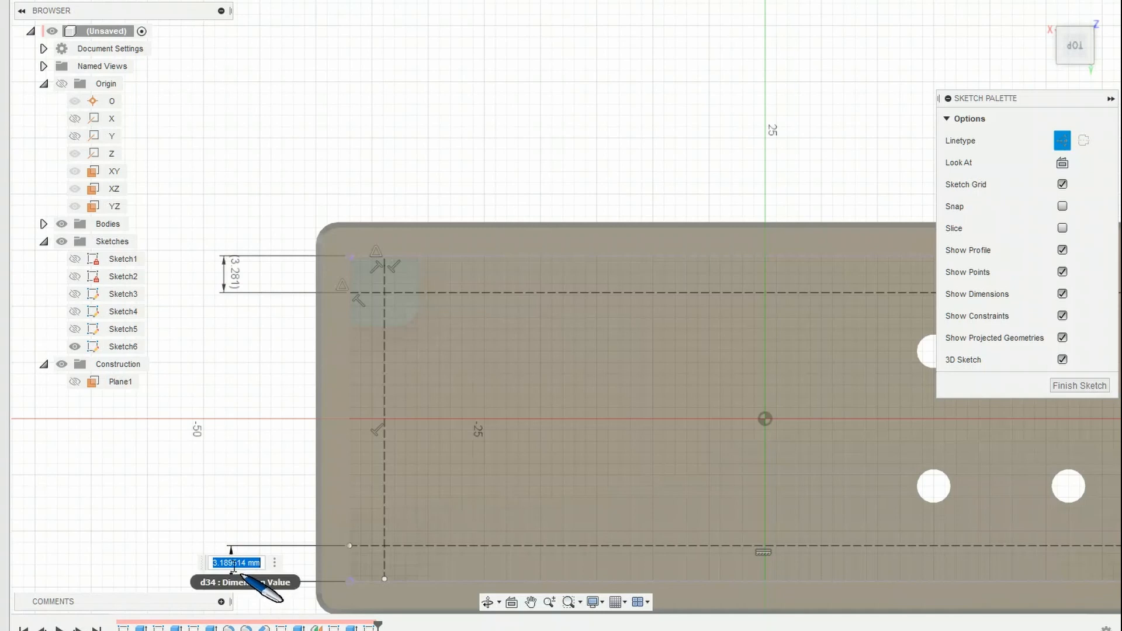
click(225, 286)
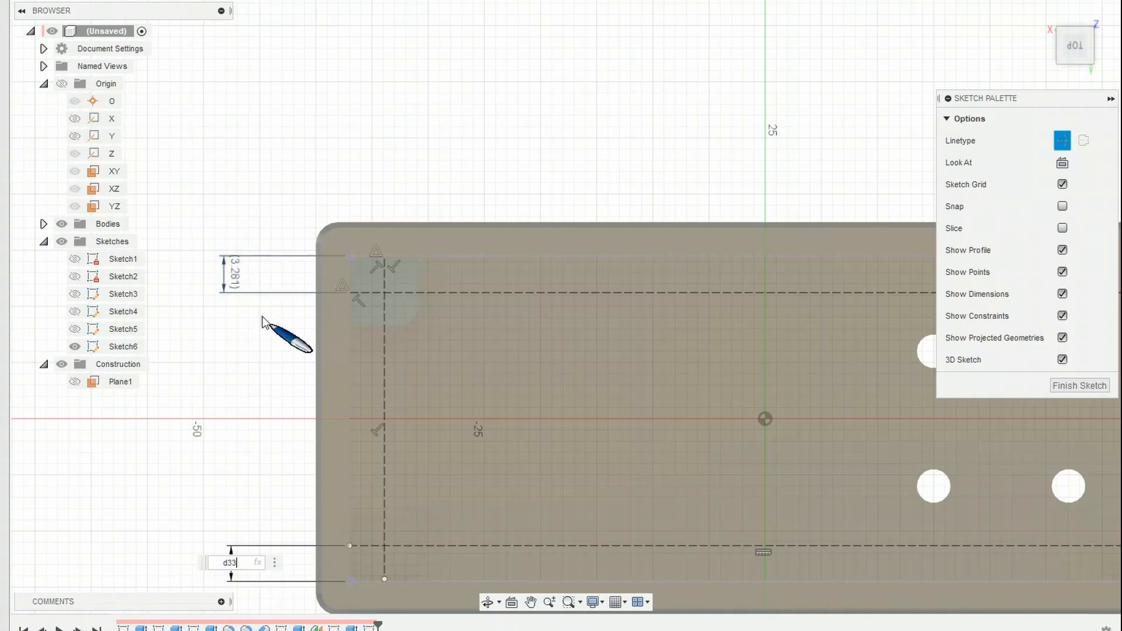
key(Return)
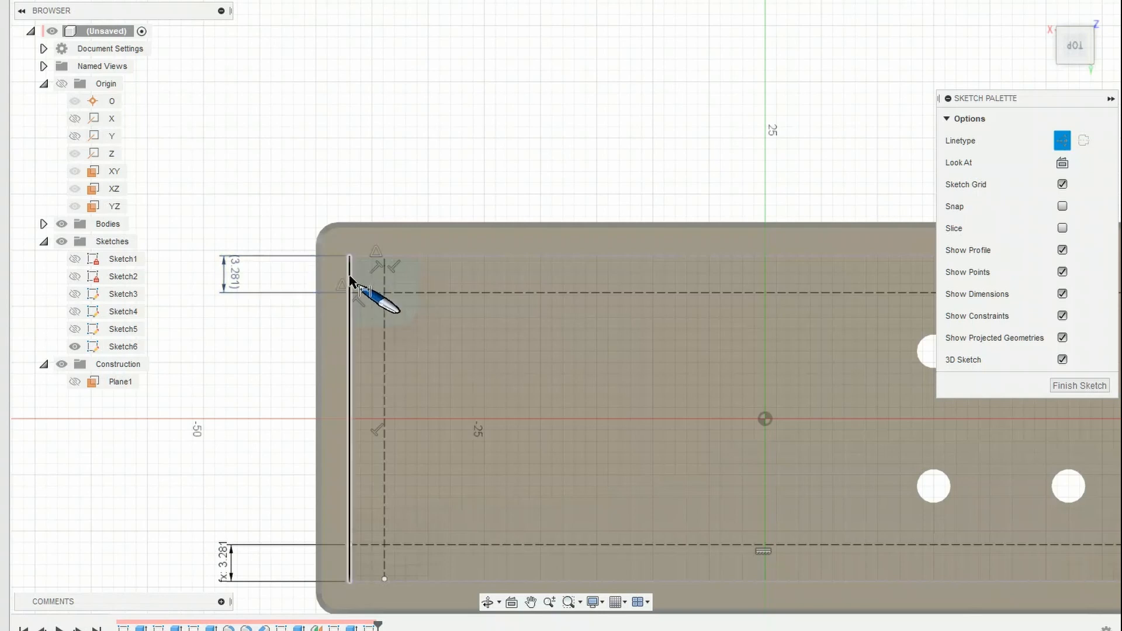
Add a driven dimension between the left vertical construction line and the adjacent inner end-wall edge.
click(350, 279)
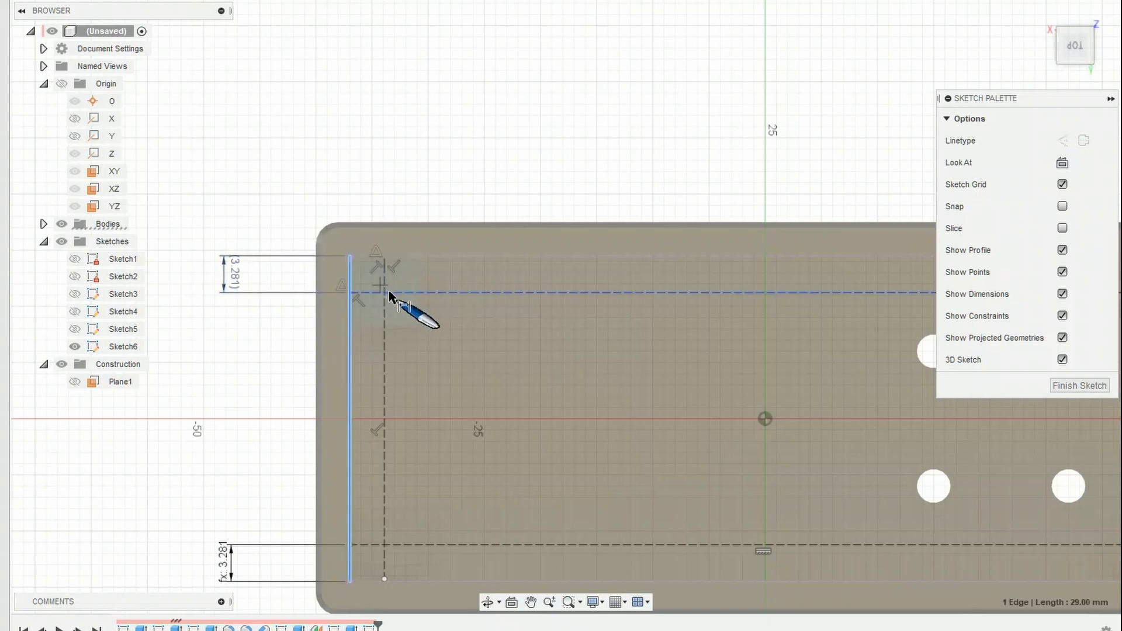
click(384, 342)
click(387, 182)
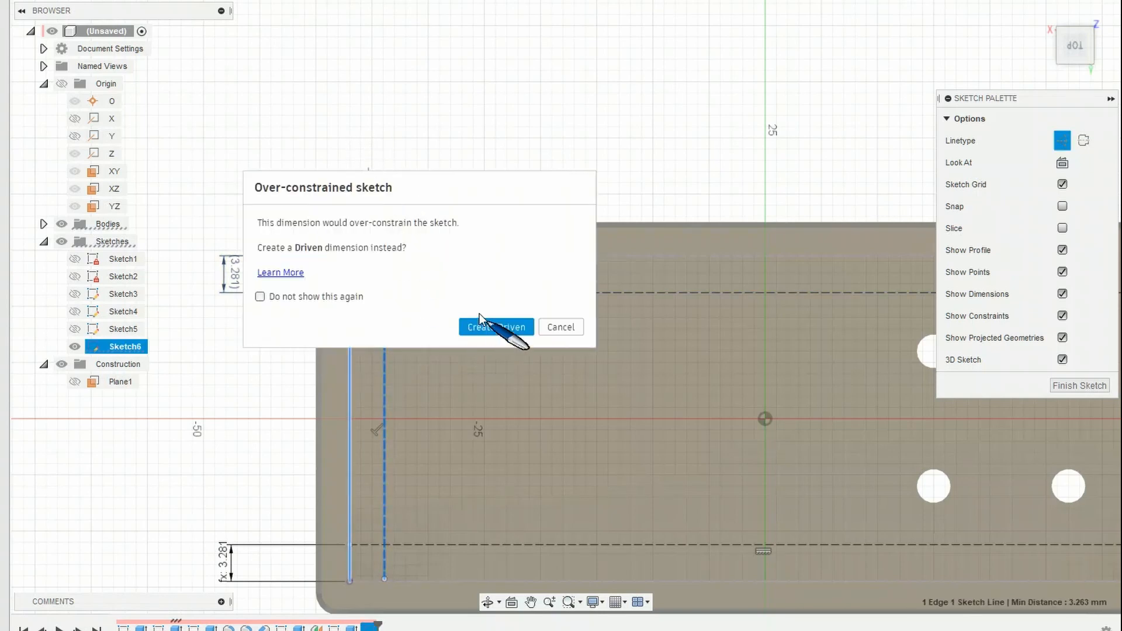
click(480, 328)
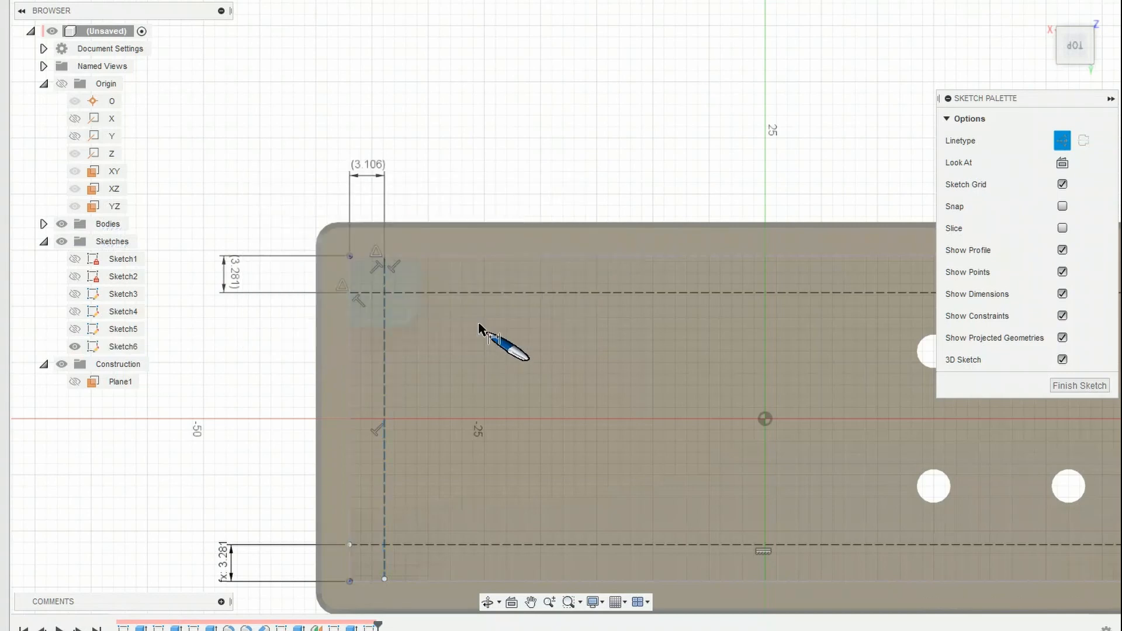
Dimension the right vertical construction line from the inner end-wall edge at the four-hole end, linking its value to the left line's driven dimension.
click(350, 562)
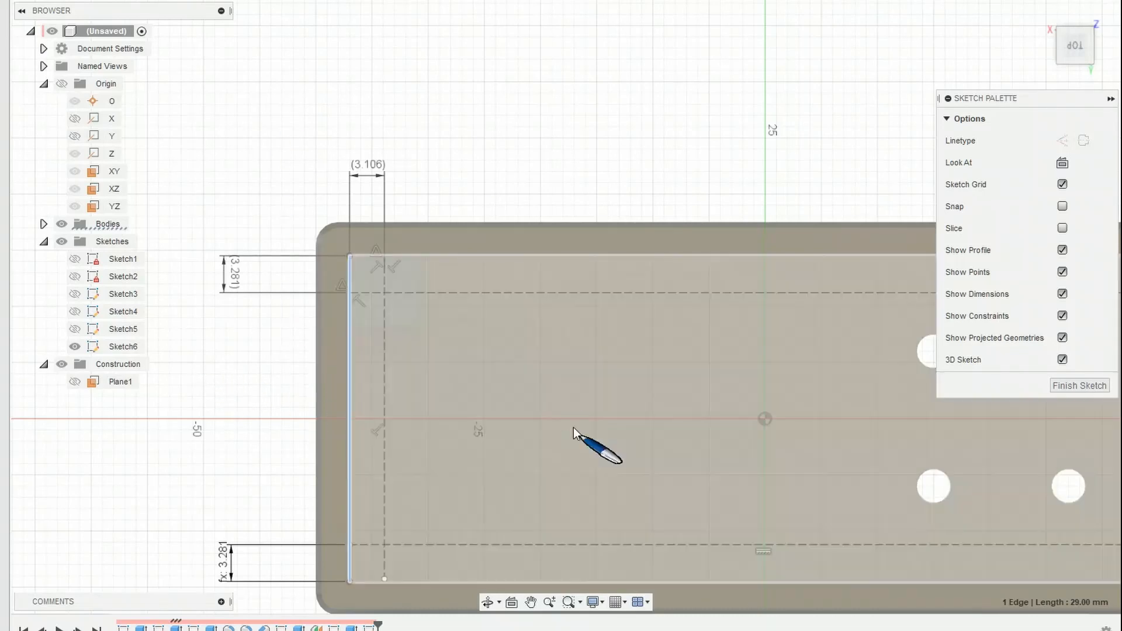
mouse_move(567, 425)
middle_down()
mouse_move(394, 354)
mouse_move(190, 361)
mouse_move(191, 382)
middle_up()
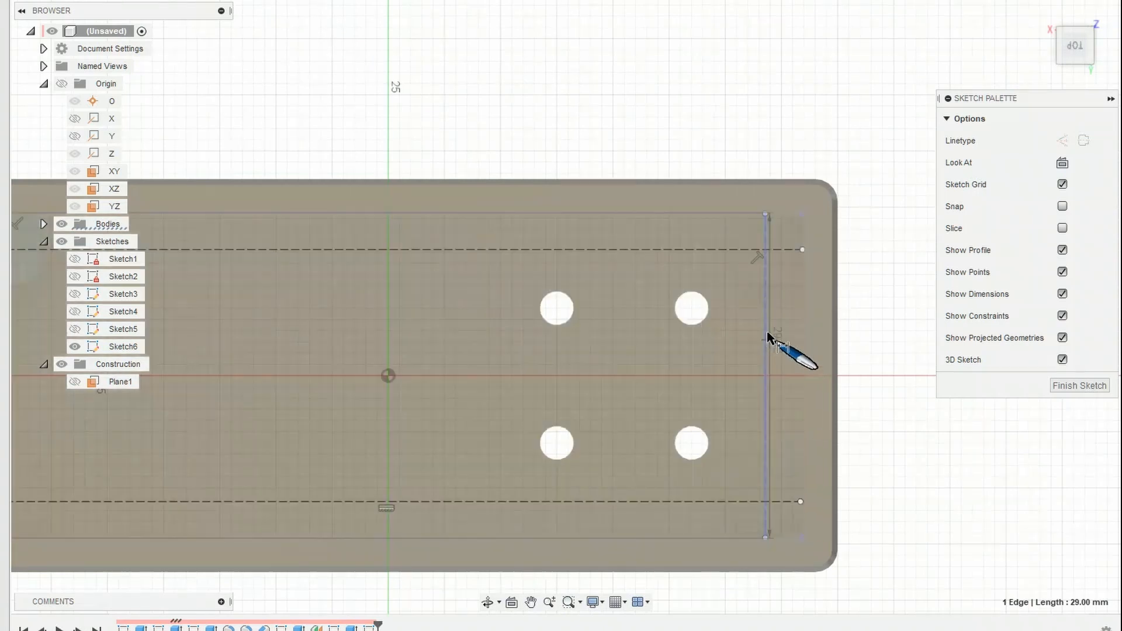
click(767, 333)
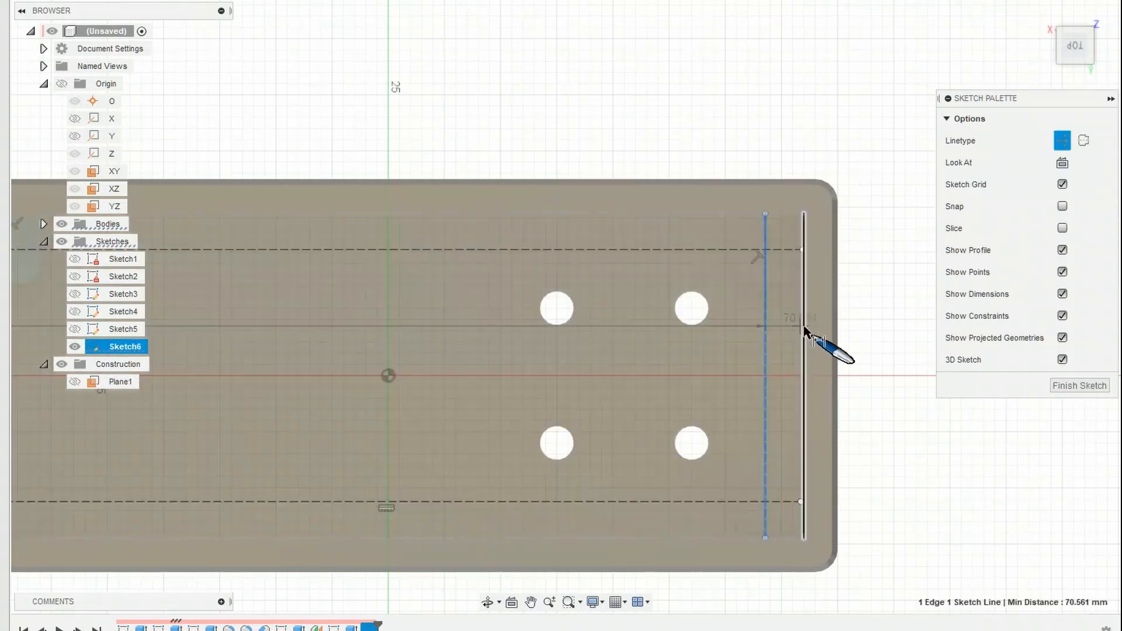
click(805, 333)
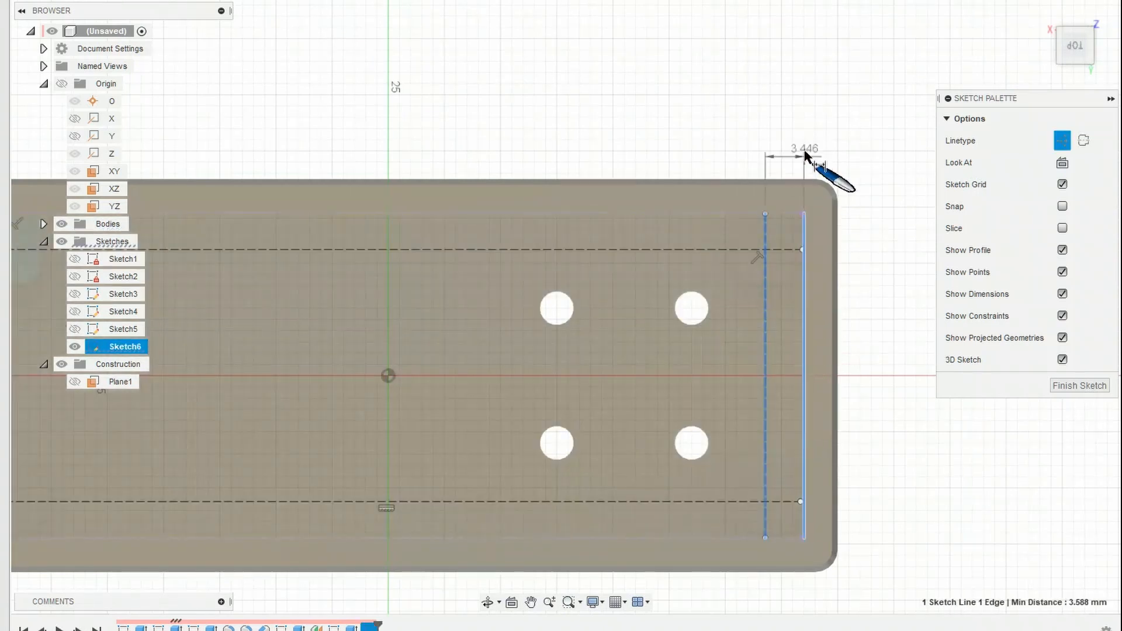
click(790, 123)
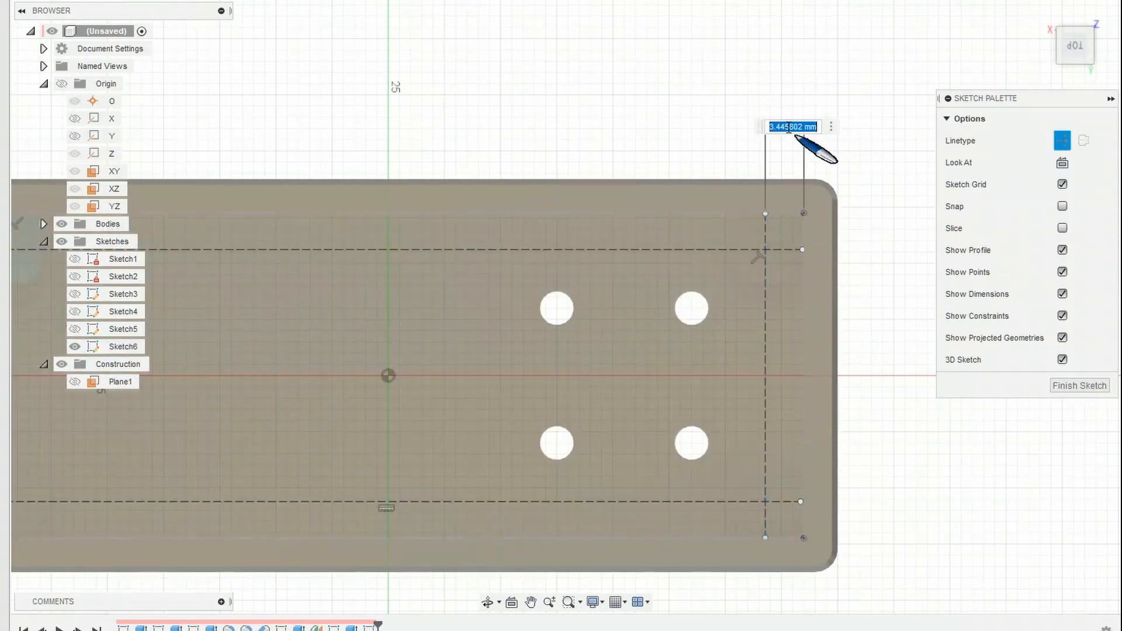
middle_drag(408, 165, 787, 175)
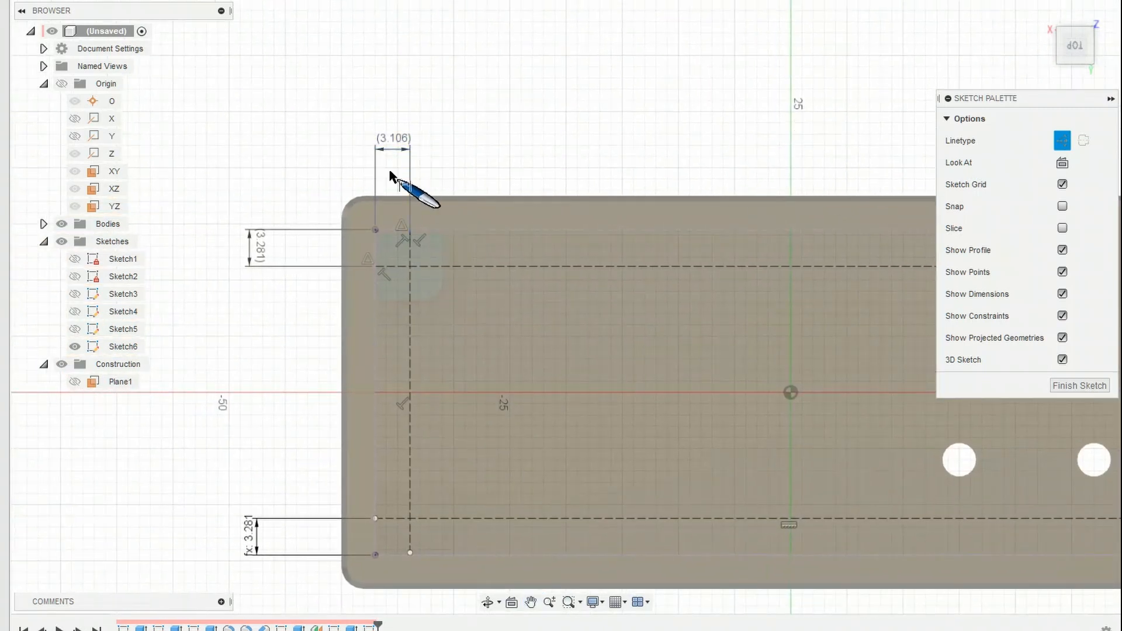
middle_drag(773, 191, 401, 191)
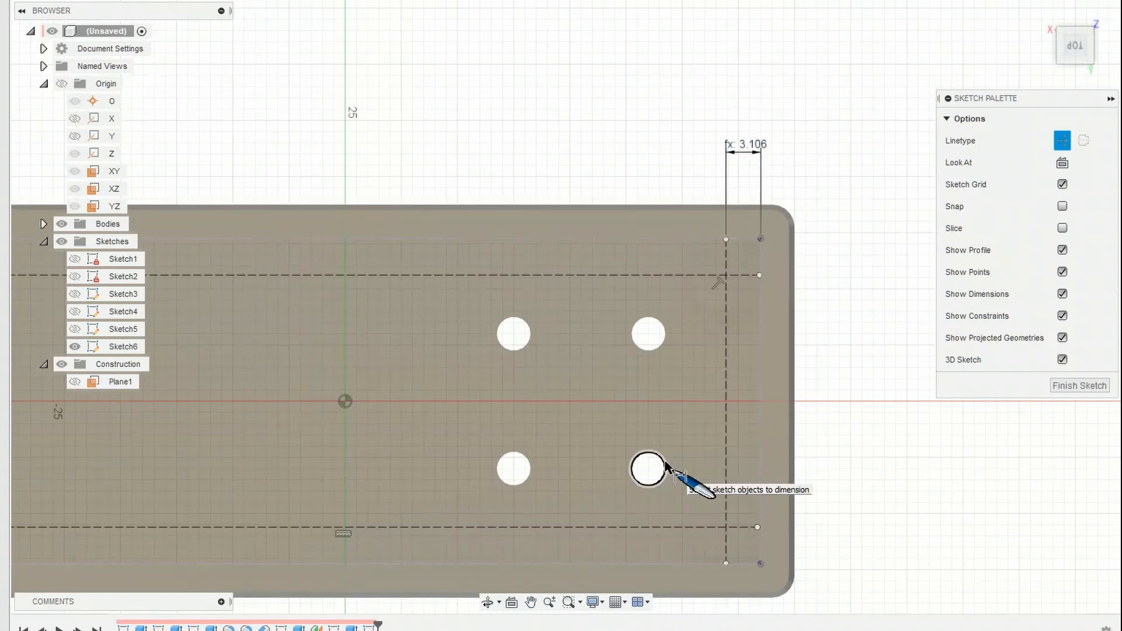
scroll(656, 468, down, 3)
middle_drag(409, 474, 575, 426)
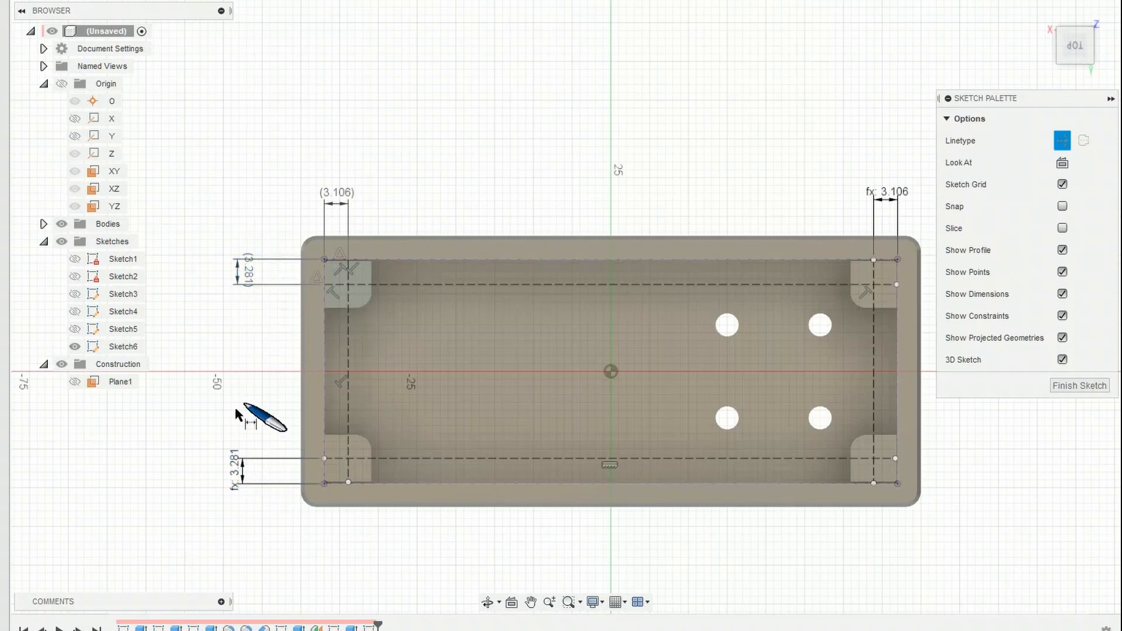
double_click(236, 477)
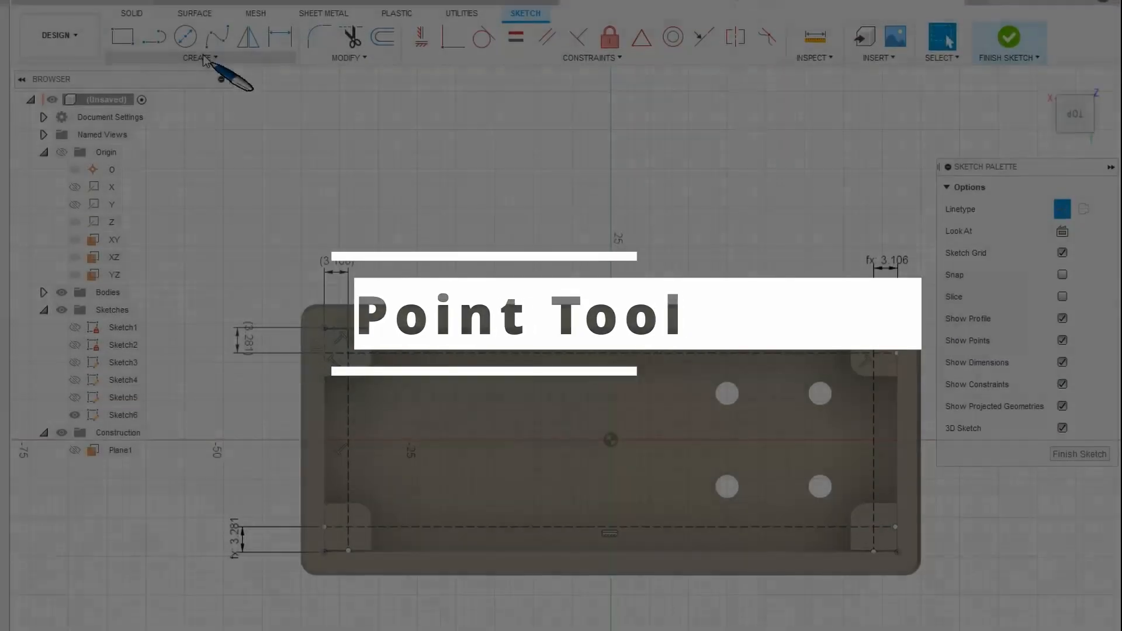
Place a sketch point at each of the four construction-line intersections on the corner blocks and finish the sketch.
click(200, 72)
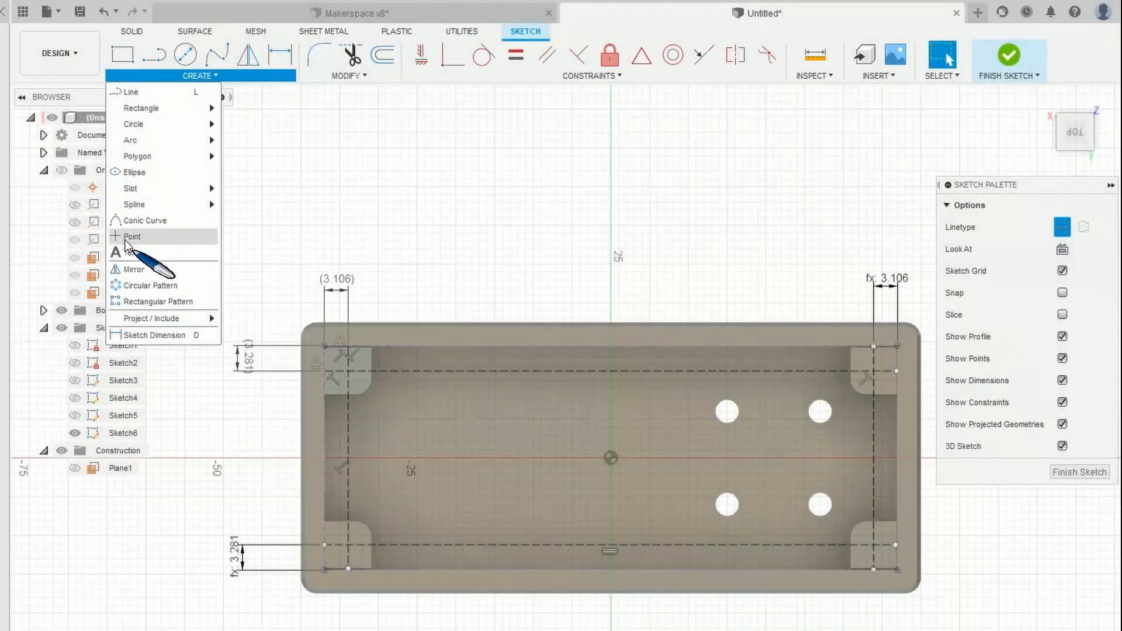
click(140, 233)
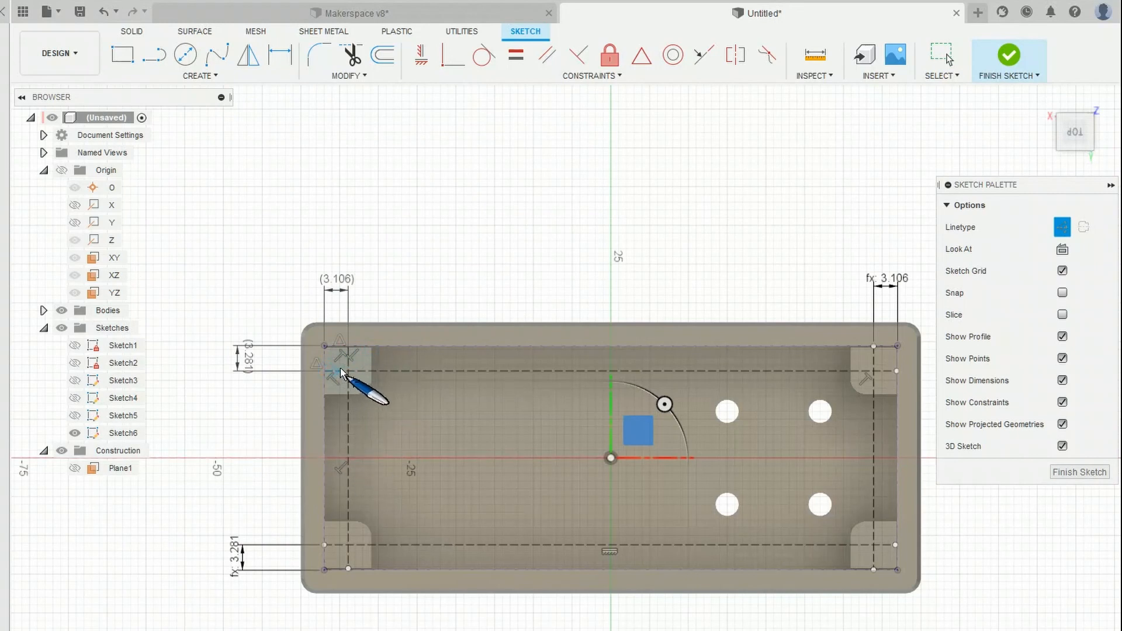
scroll(349, 374, up, 2)
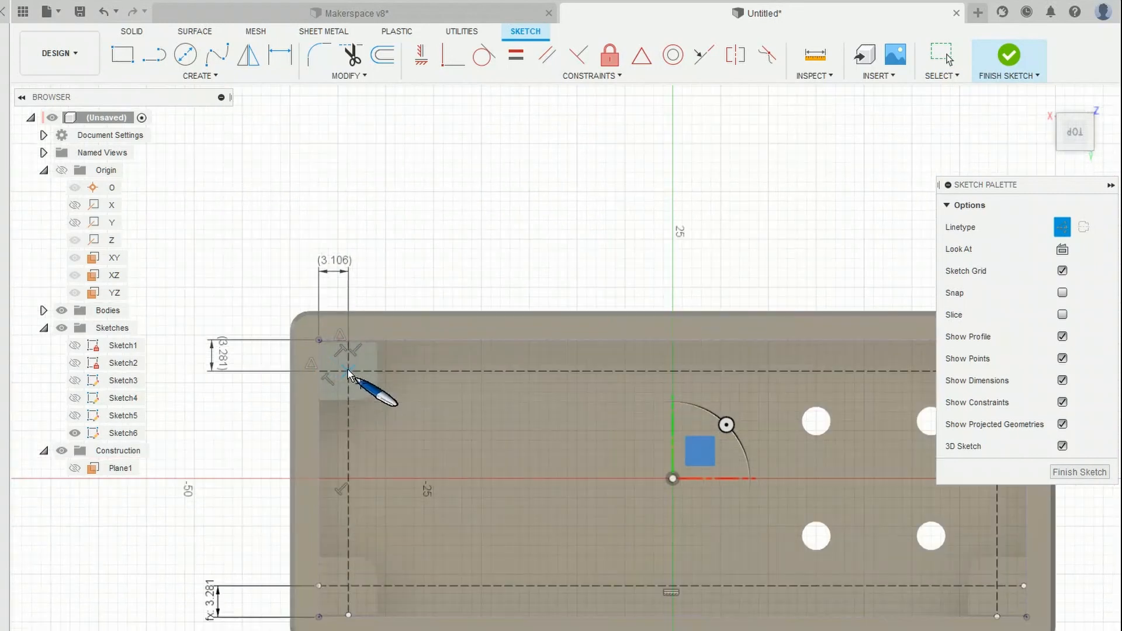
click(349, 372)
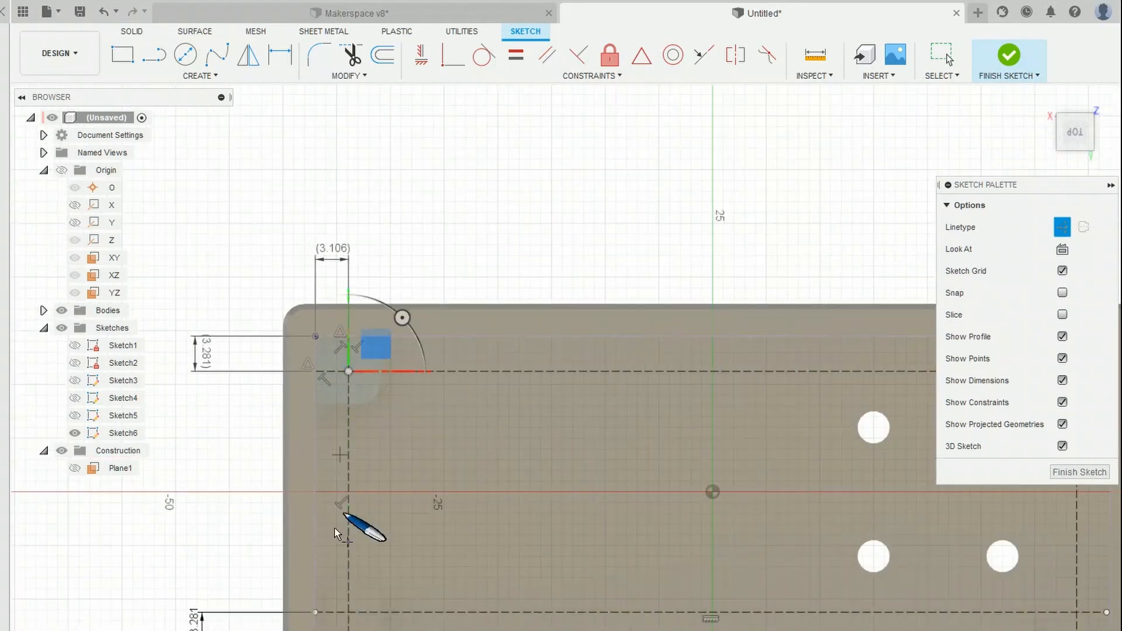
click(350, 612)
middle_drag(1082, 580, 809, 598)
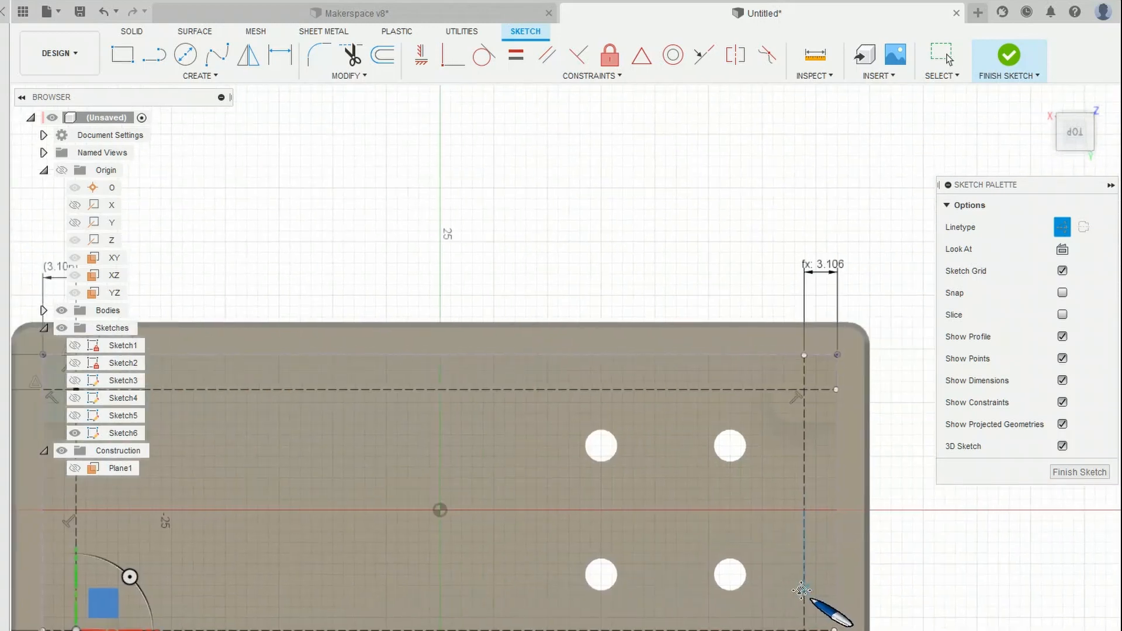
click(803, 628)
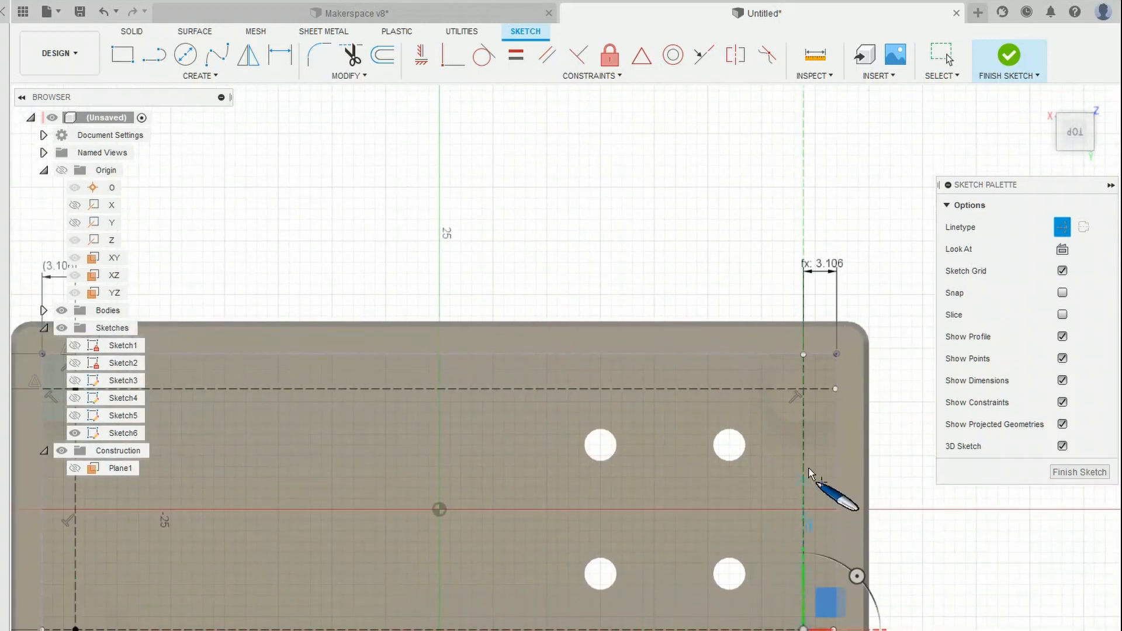
click(803, 389)
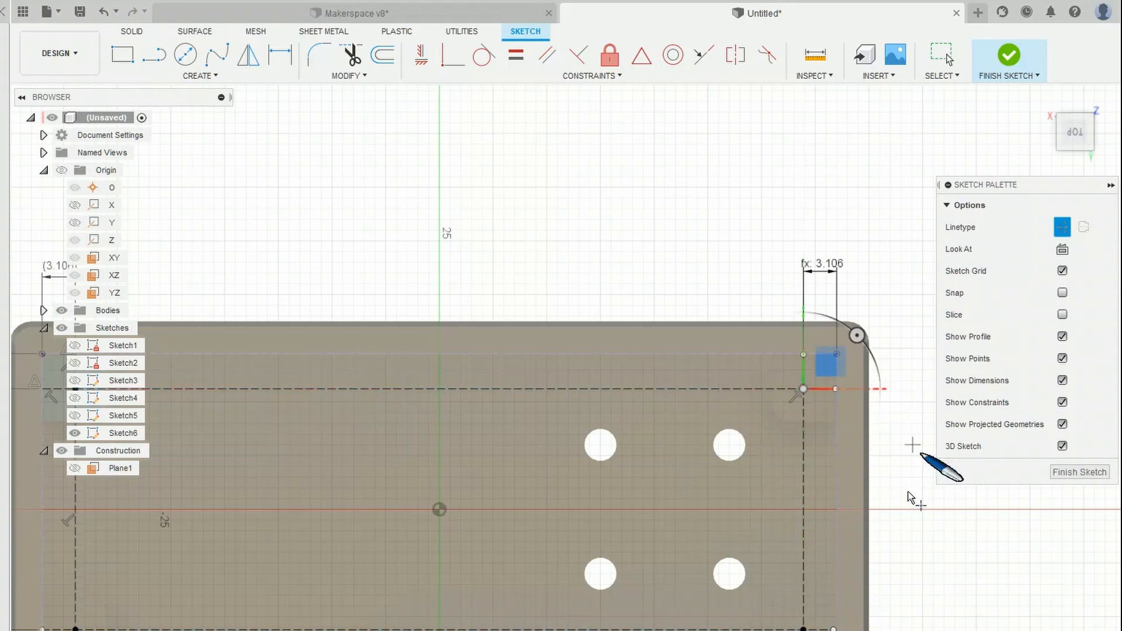
click(1009, 55)
Start the Hole command and select the four sketch points on the corner blocks as hole positions.
scroll(339, 364, up, 2)
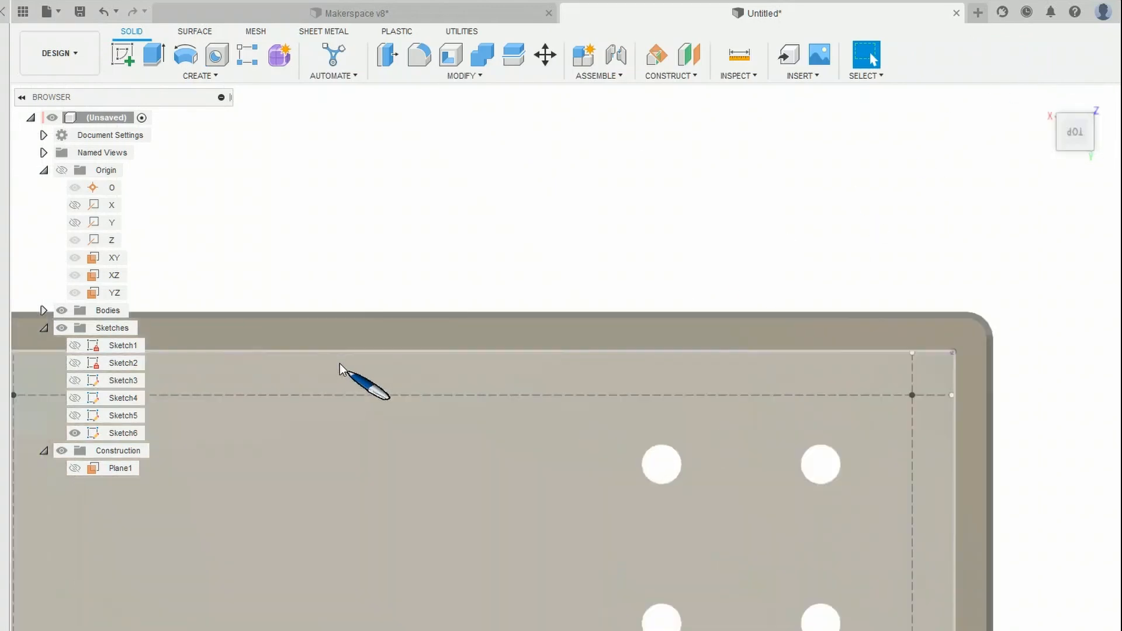
scroll(345, 410, down, 3)
shift+middle_drag(346, 430, 336, 377)
middle_drag(313, 425, 514, 358)
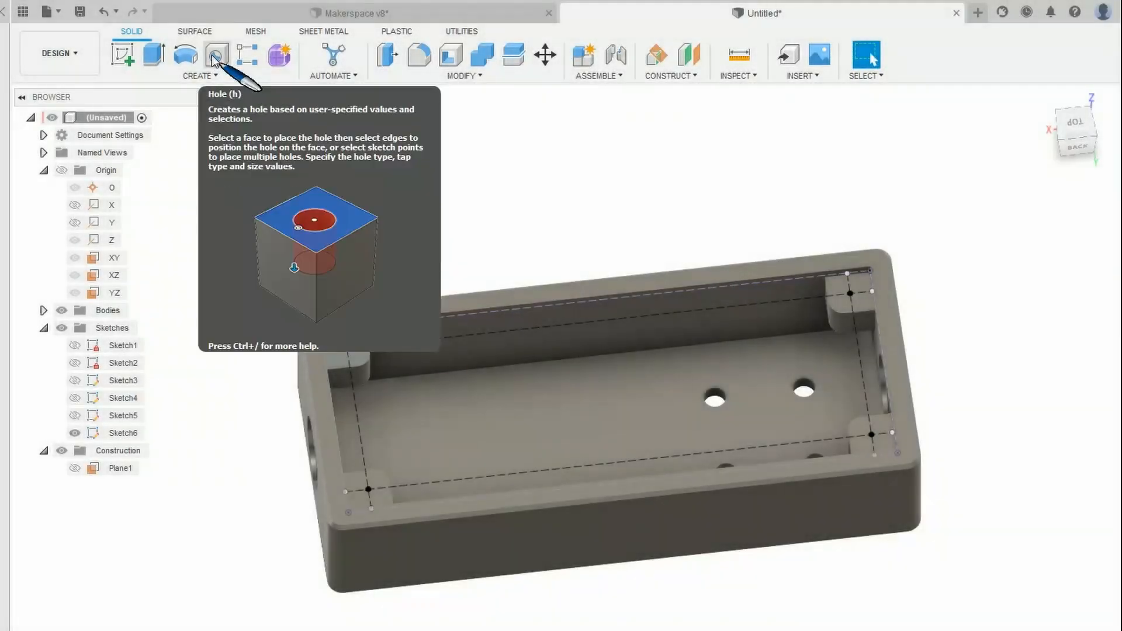
click(215, 56)
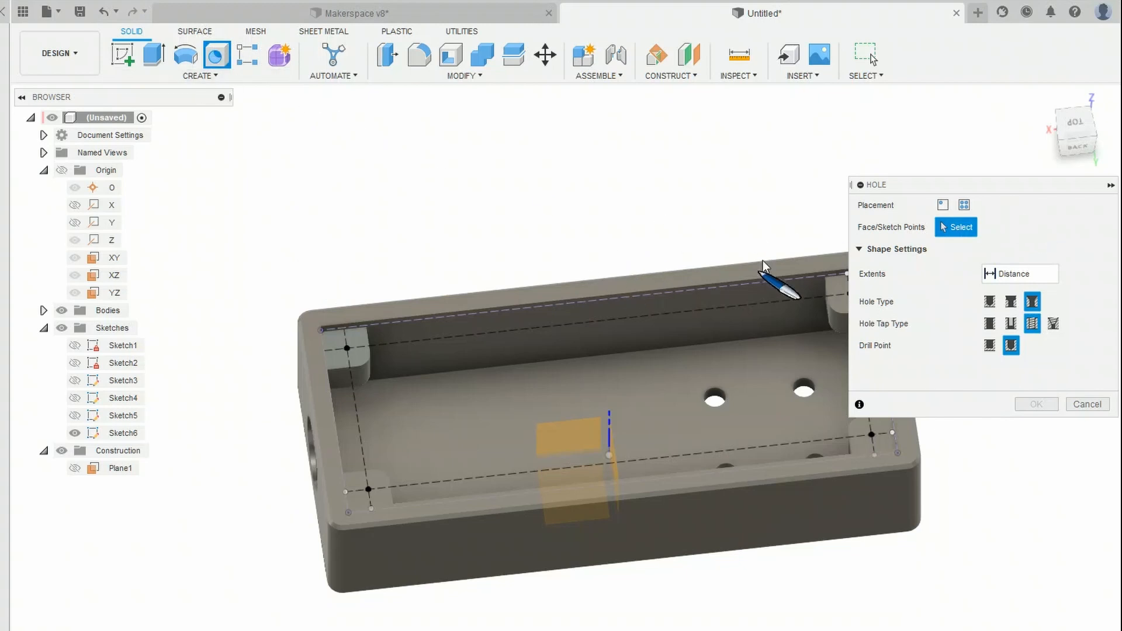
click(347, 349)
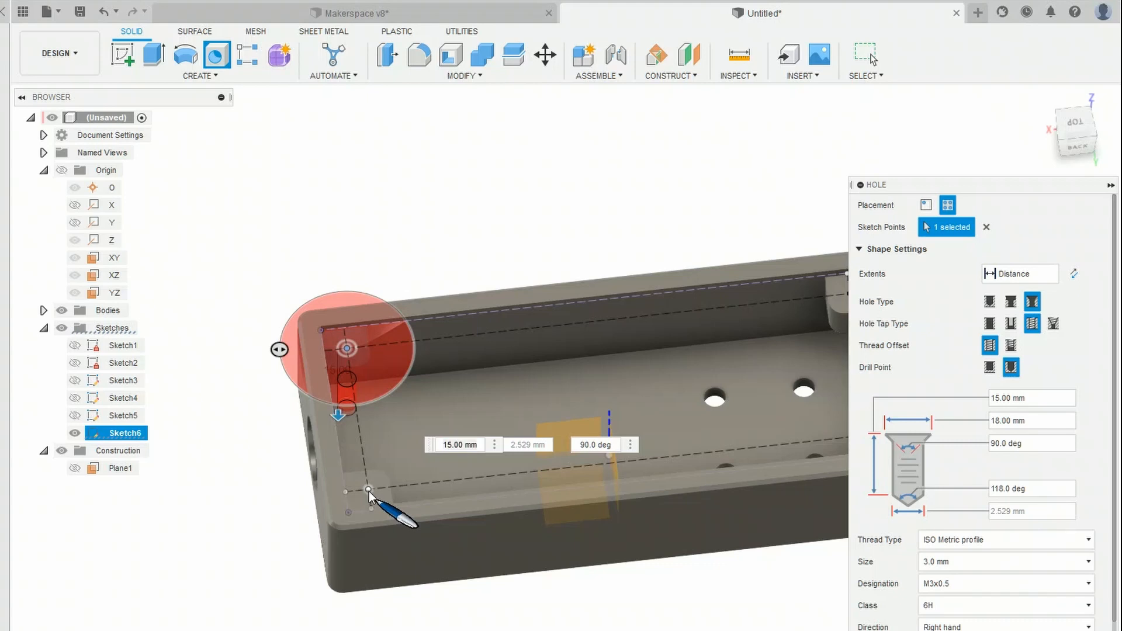
click(368, 490)
middle_drag(624, 407, 333, 443)
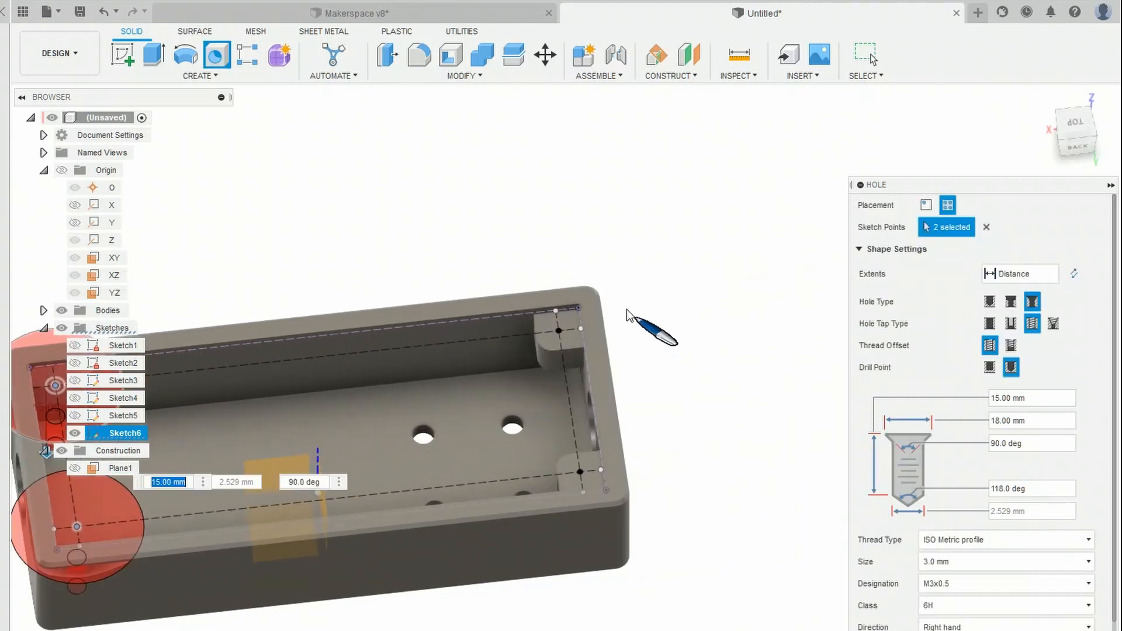
click(559, 332)
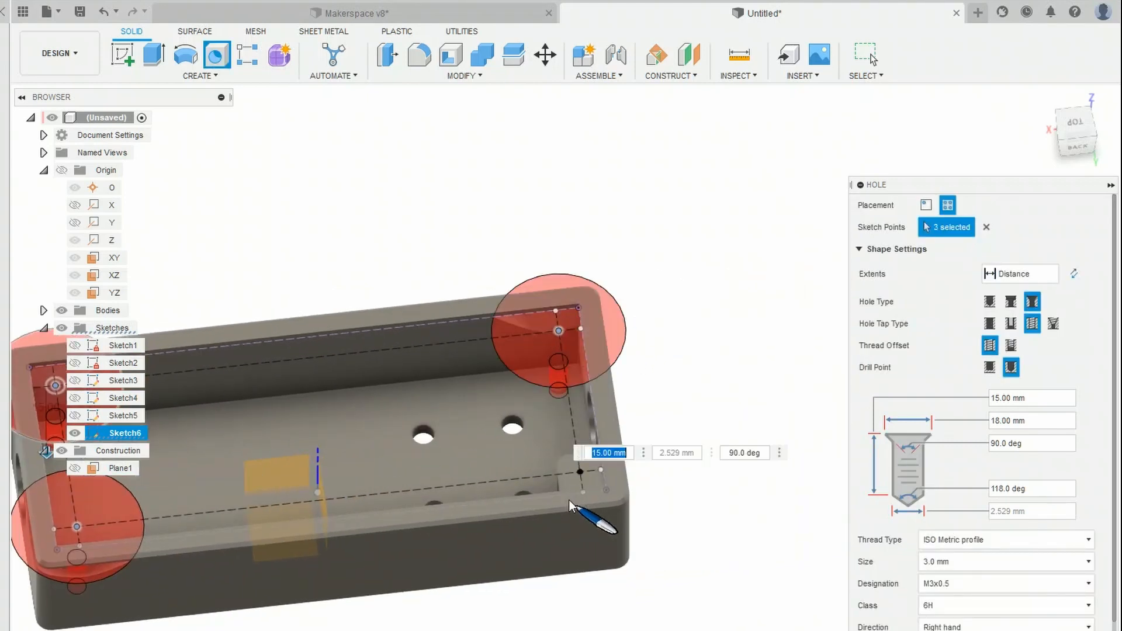
click(579, 472)
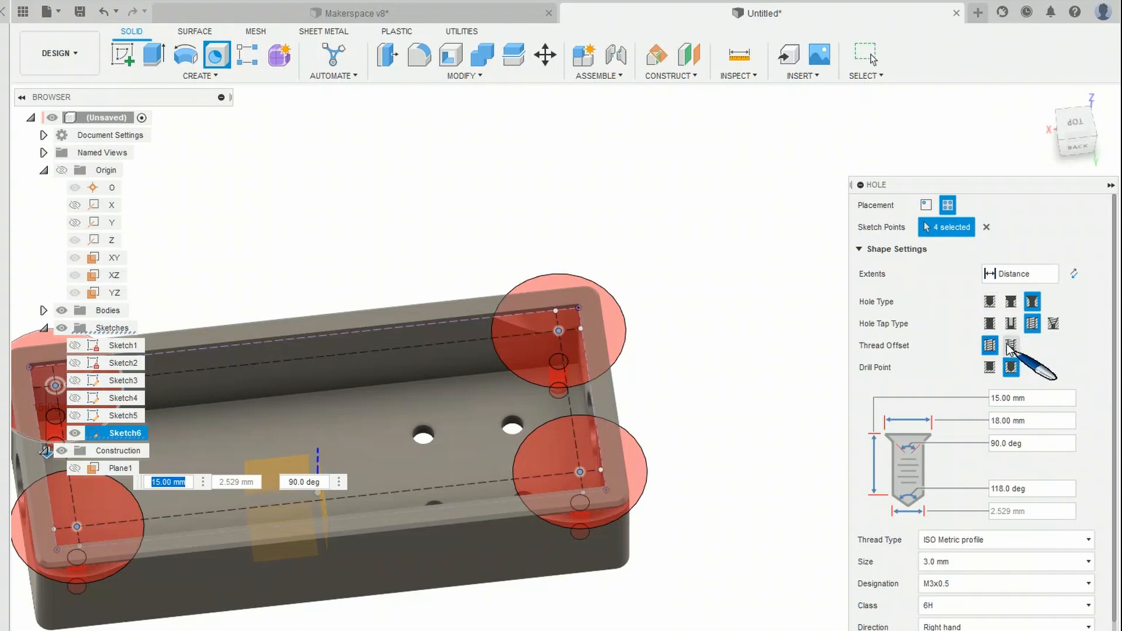
Make the four holes counterbored, with a 4 mm counterbore diameter and a 5 mm hole depth.
click(1010, 302)
shift+middle_drag(540, 375, 554, 374)
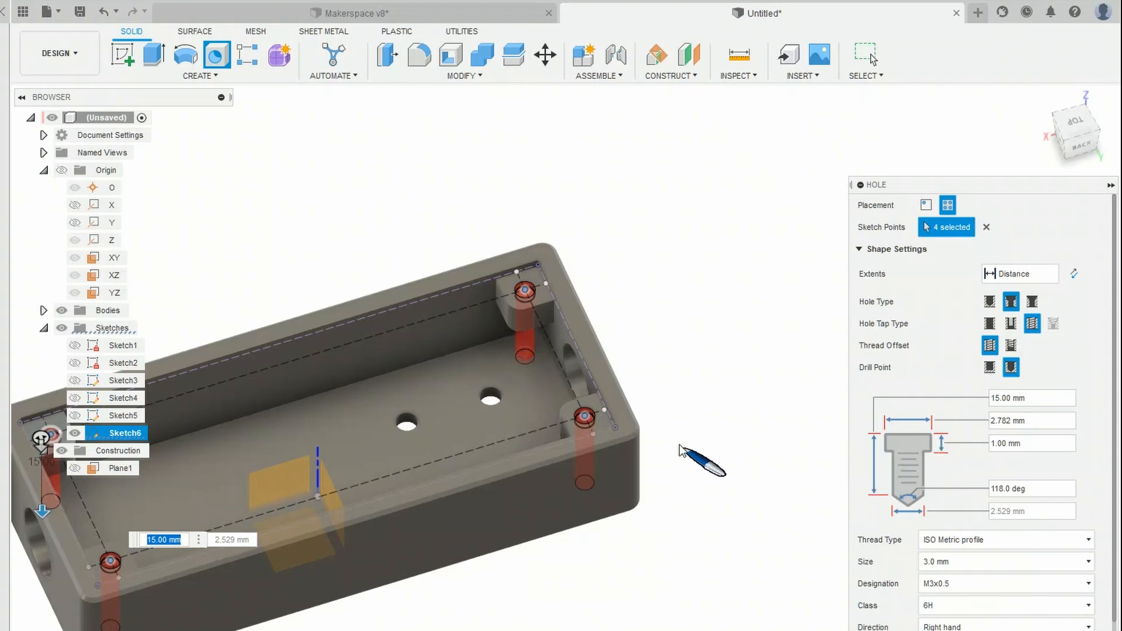
shift+middle_drag(686, 525, 681, 499)
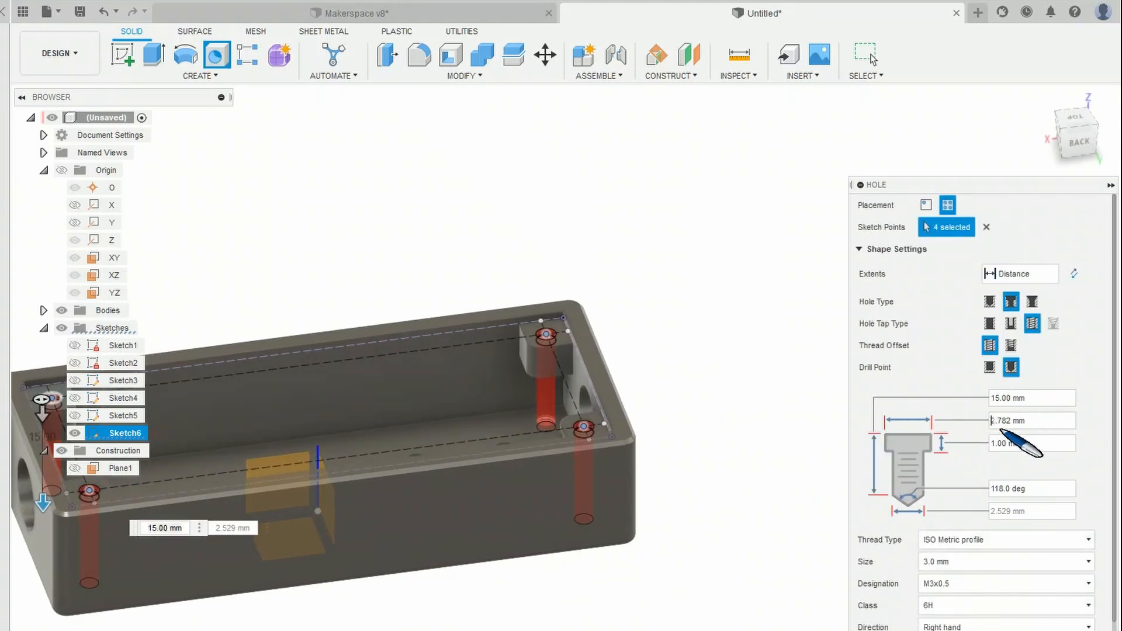
drag(1009, 421, 987, 421)
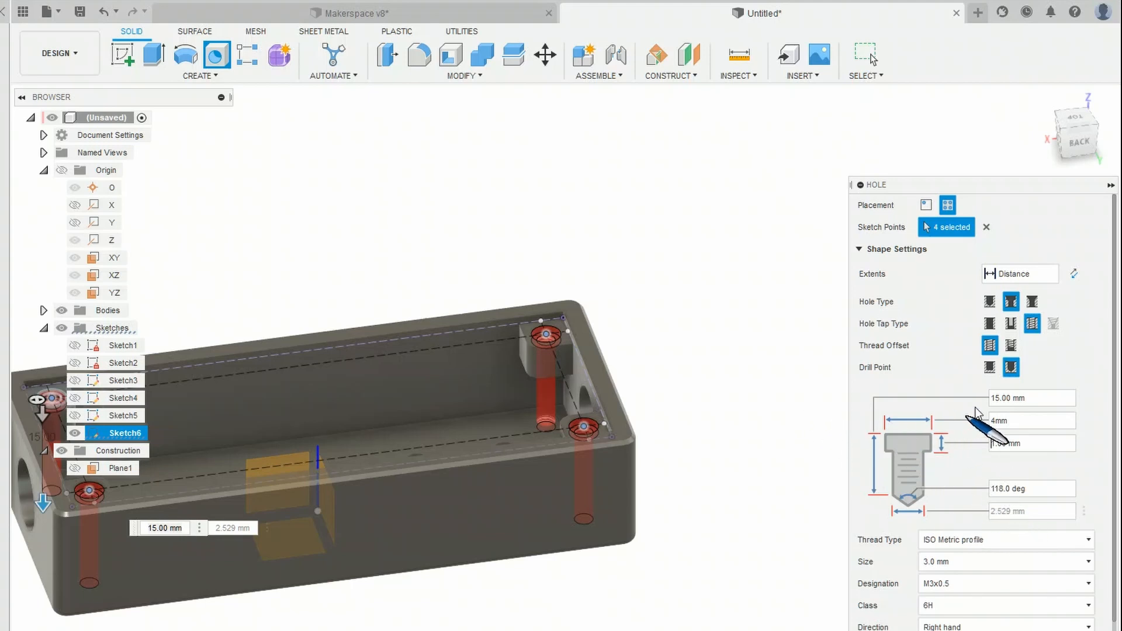
click(1046, 397)
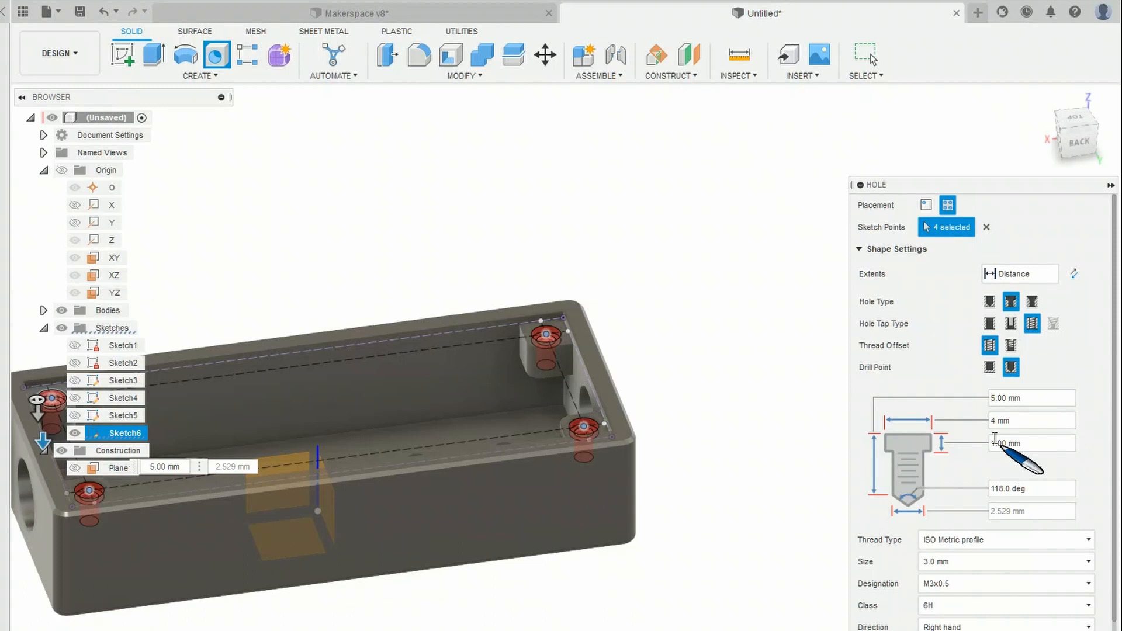
Check the hole tips against the undersides of the blocks, switch the drill point to flat, and create the holes.
shift+middle_drag(423, 497, 540, 467)
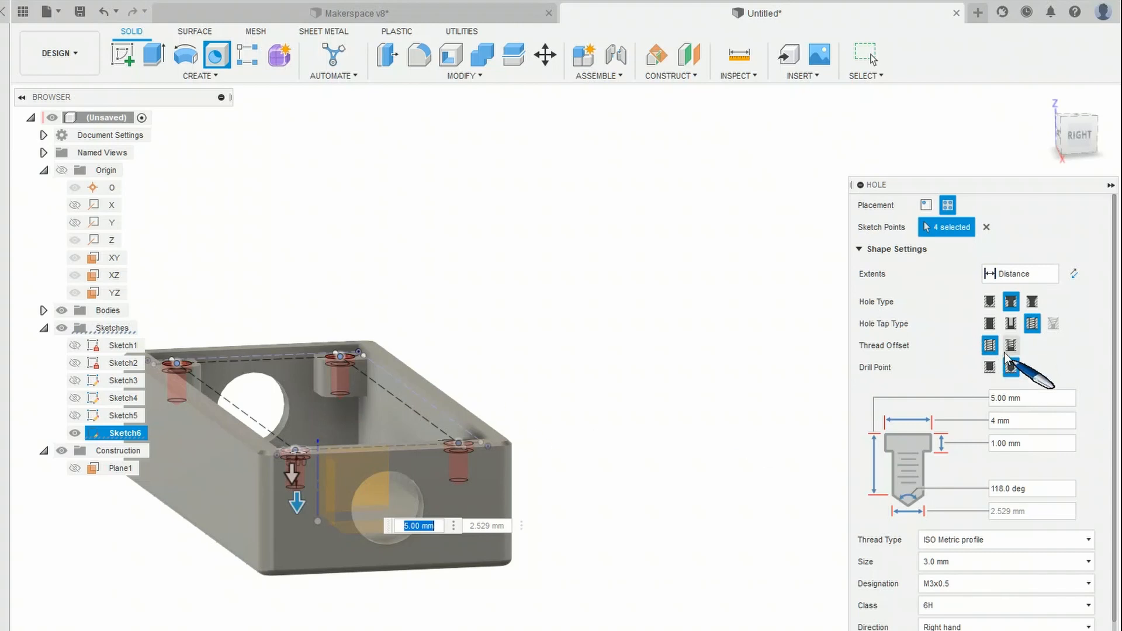
scroll(296, 418, down, 2)
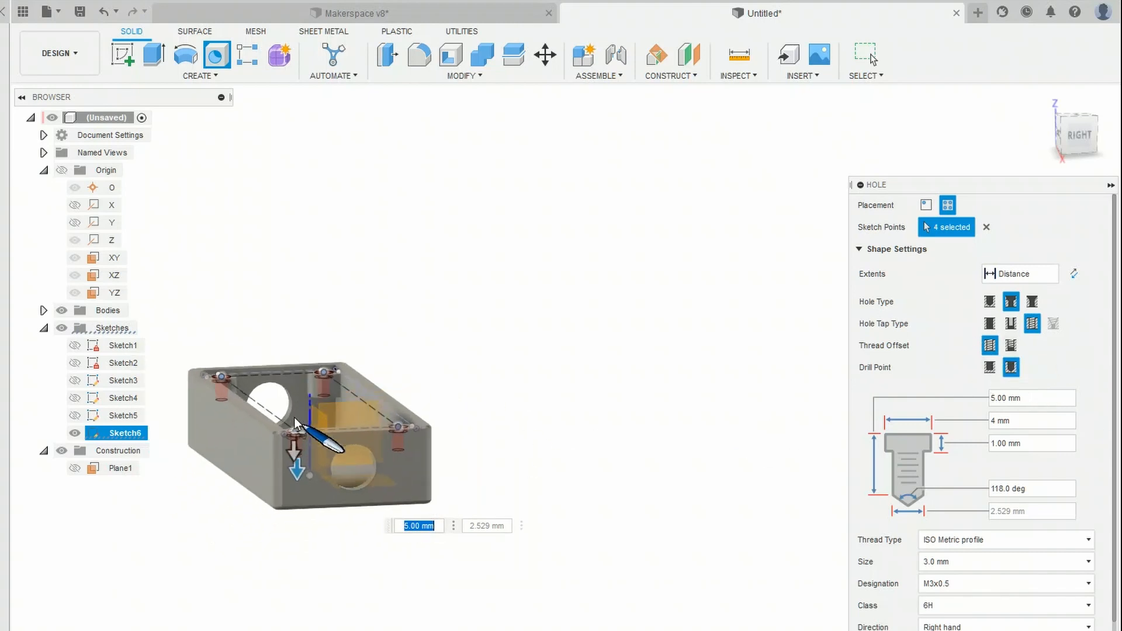
scroll(310, 406, up, 4)
scroll(342, 399, up, 3)
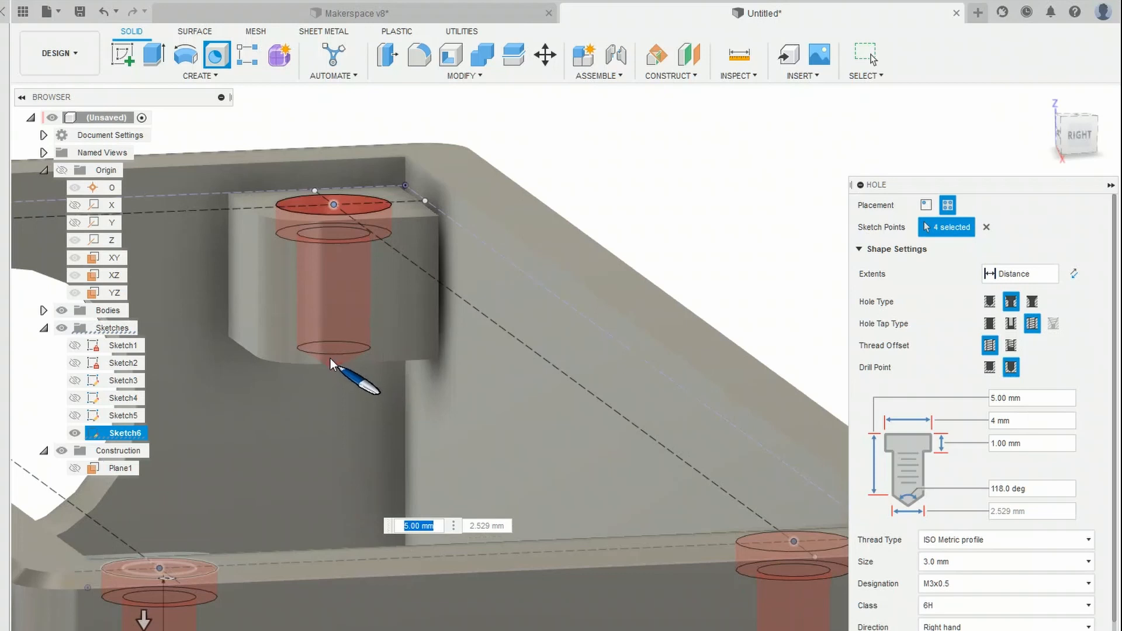
shift+middle_drag(328, 401, 345, 394)
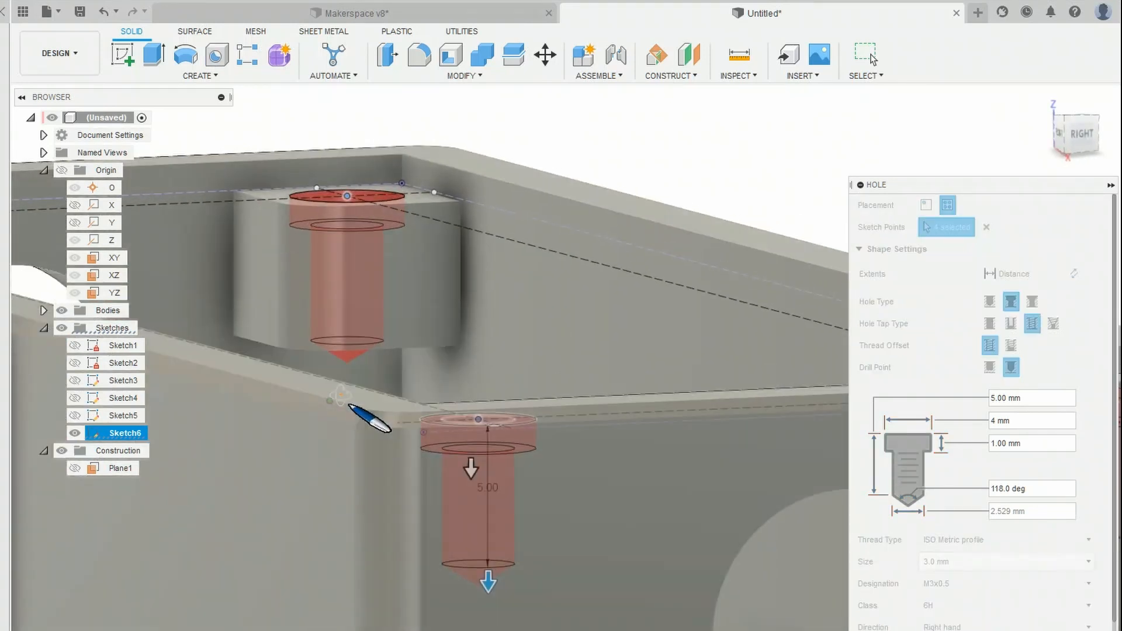
click(988, 366)
shift+middle_drag(517, 490, 475, 514)
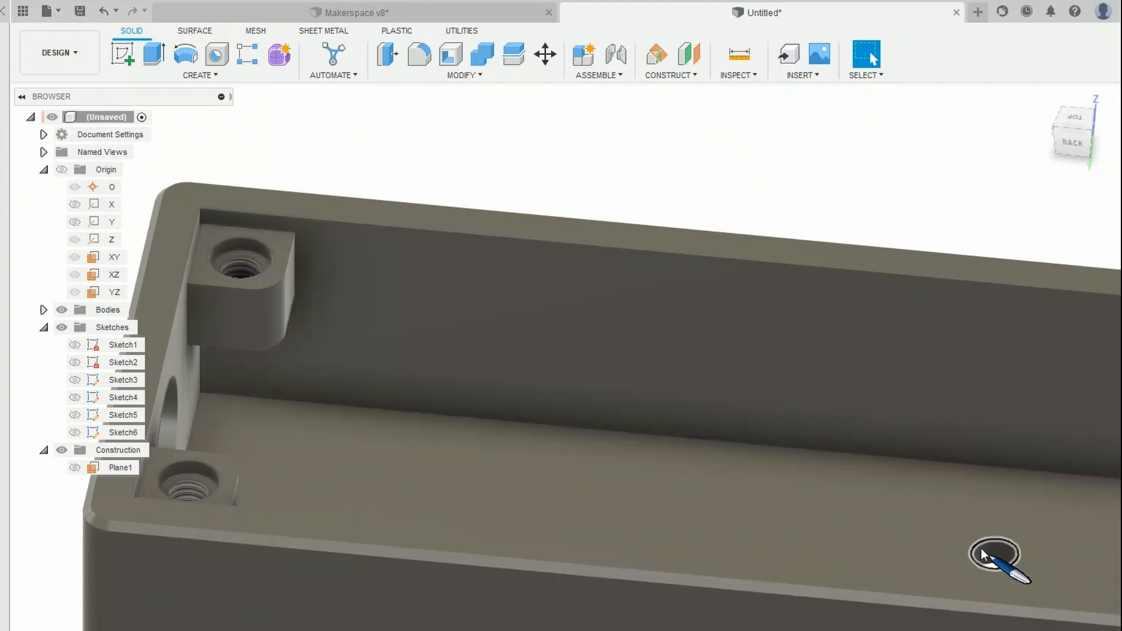
Rename Sketch1 as Bottom and Sketch2 as Sides.
shift+middle_drag(206, 541, 596, 378)
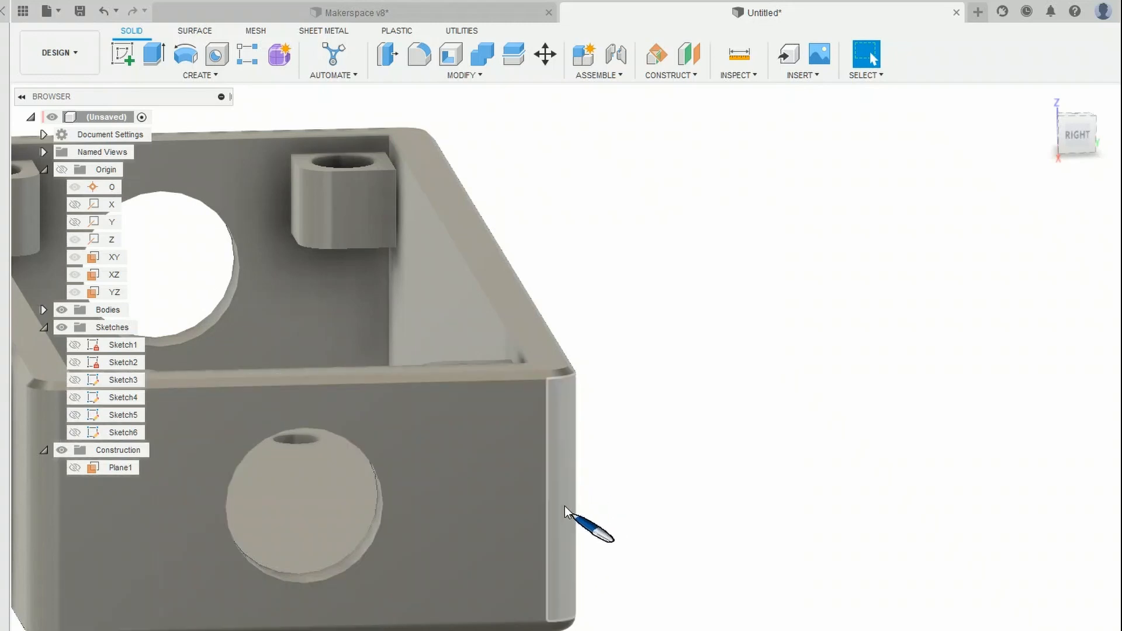
shift+middle_drag(420, 444, 696, 547)
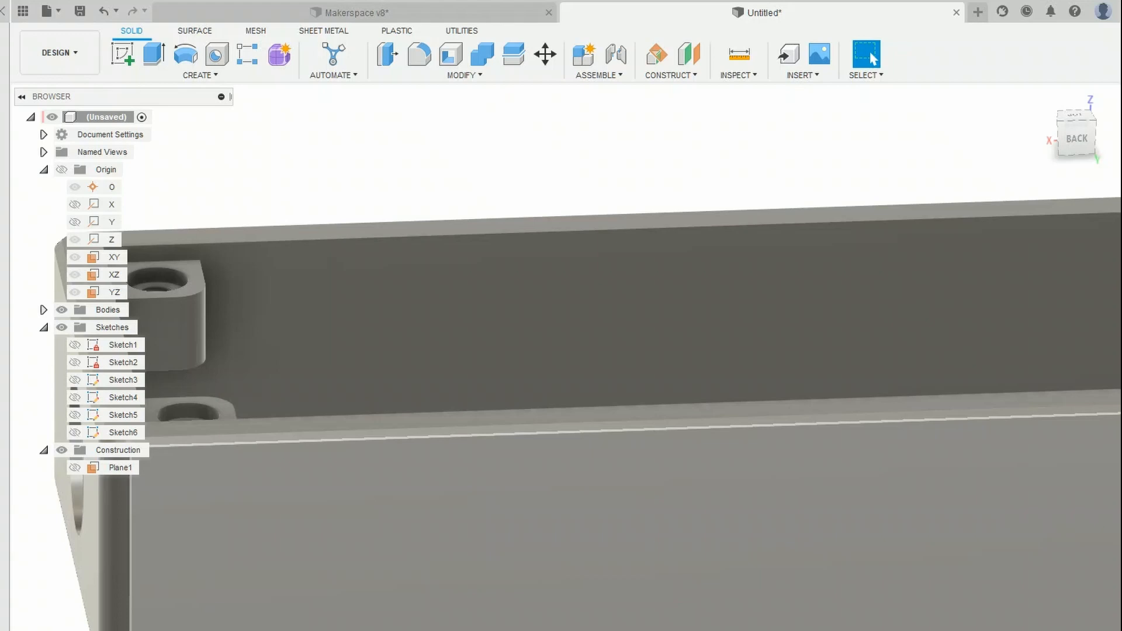
click(122, 345)
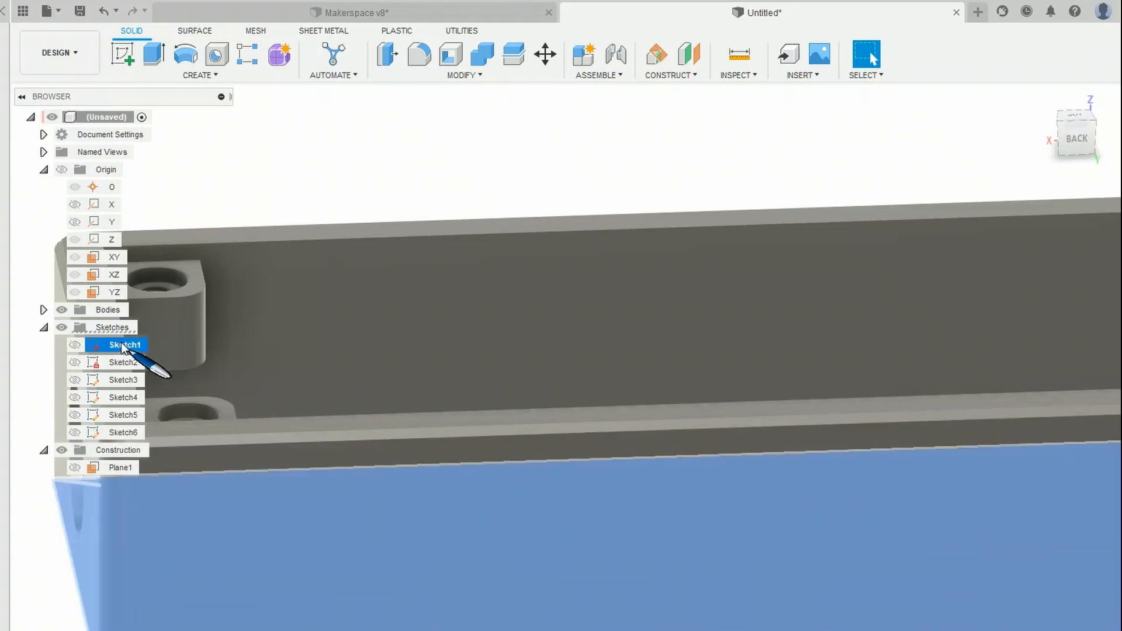
click(124, 345)
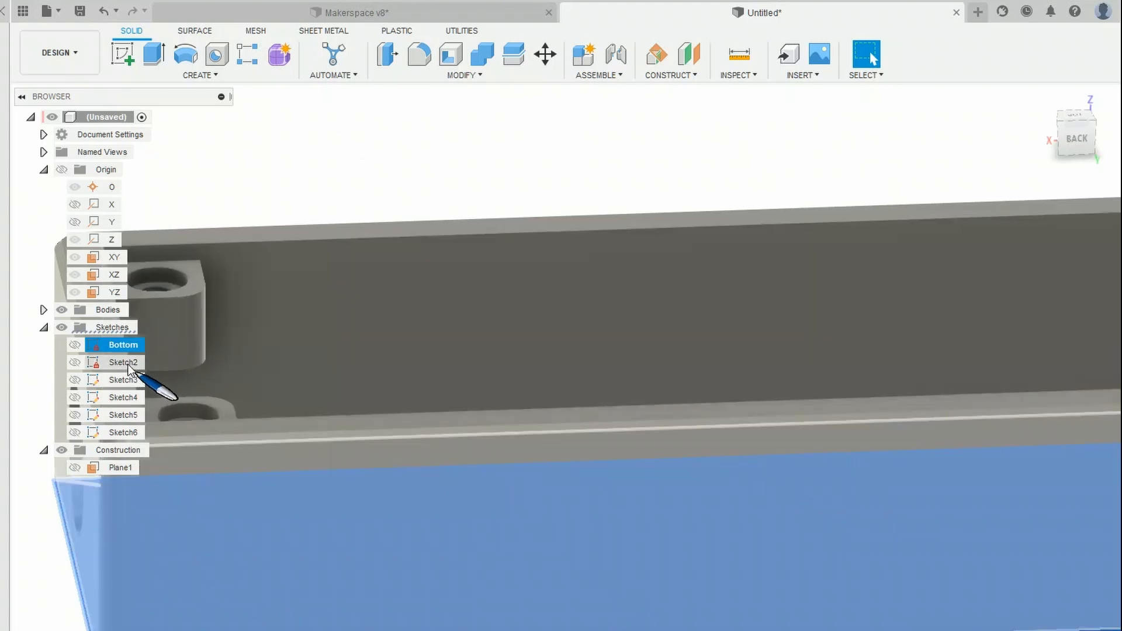
click(128, 363)
click(129, 364)
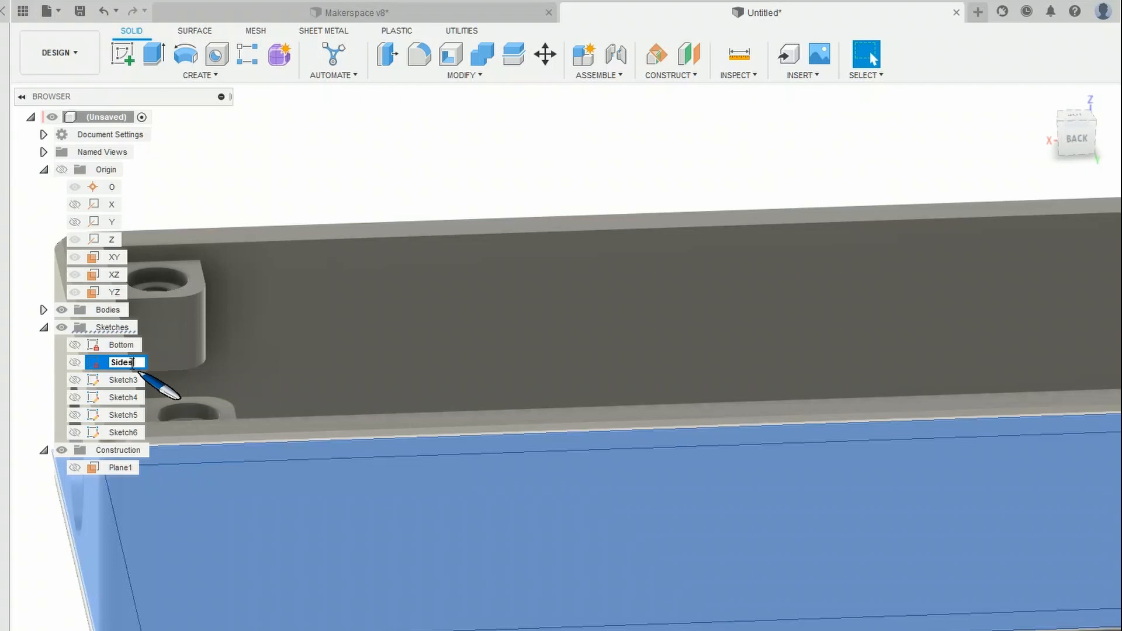
key(Return)
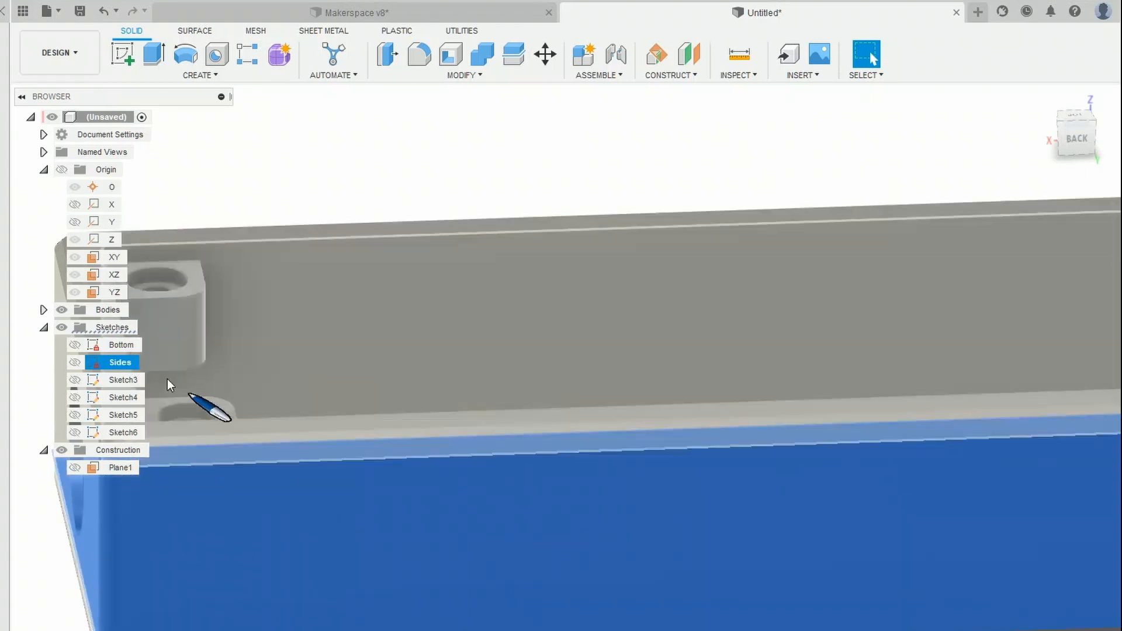
Show Sketch3 to identify its geometry and rename it as Rear Holes.
click(117, 380)
shift+middle_drag(450, 430, 355, 458)
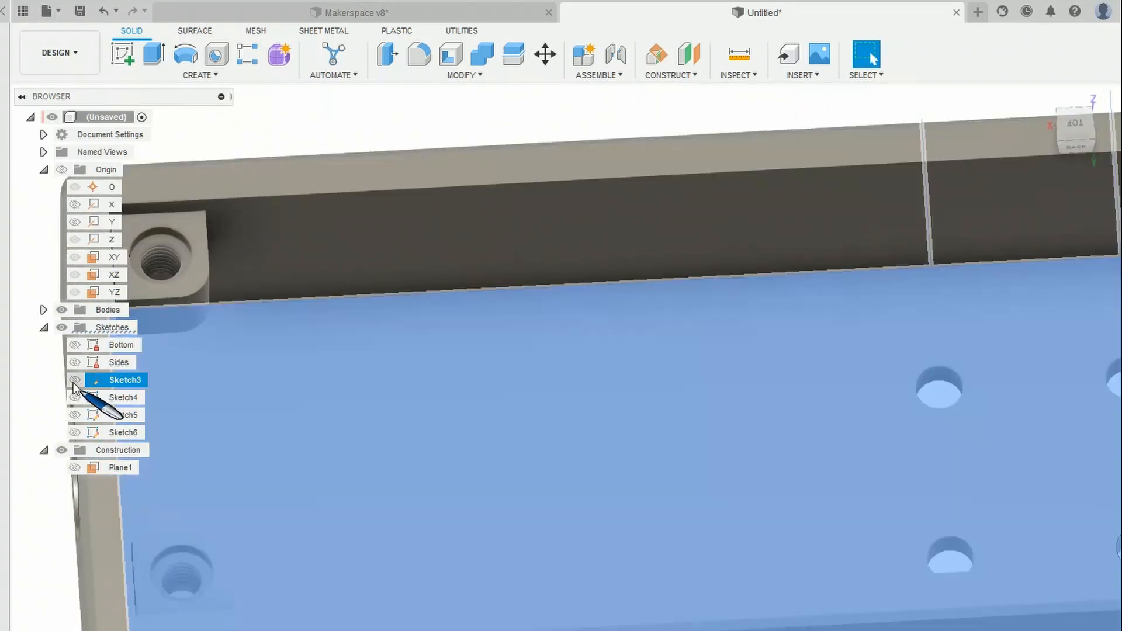
click(75, 381)
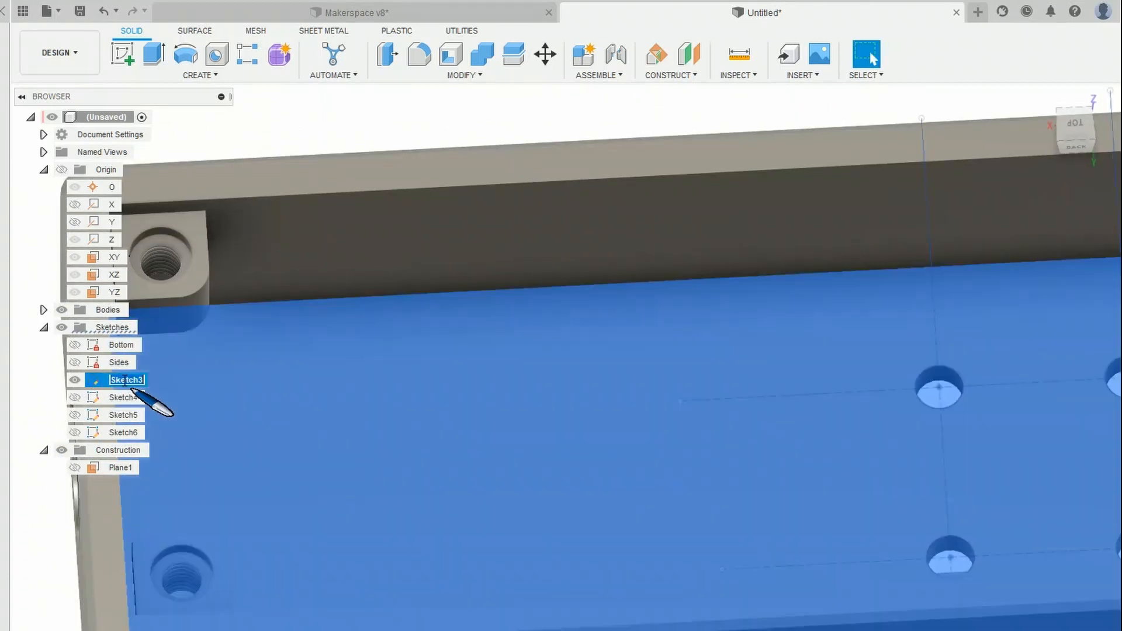
double_click(124, 380)
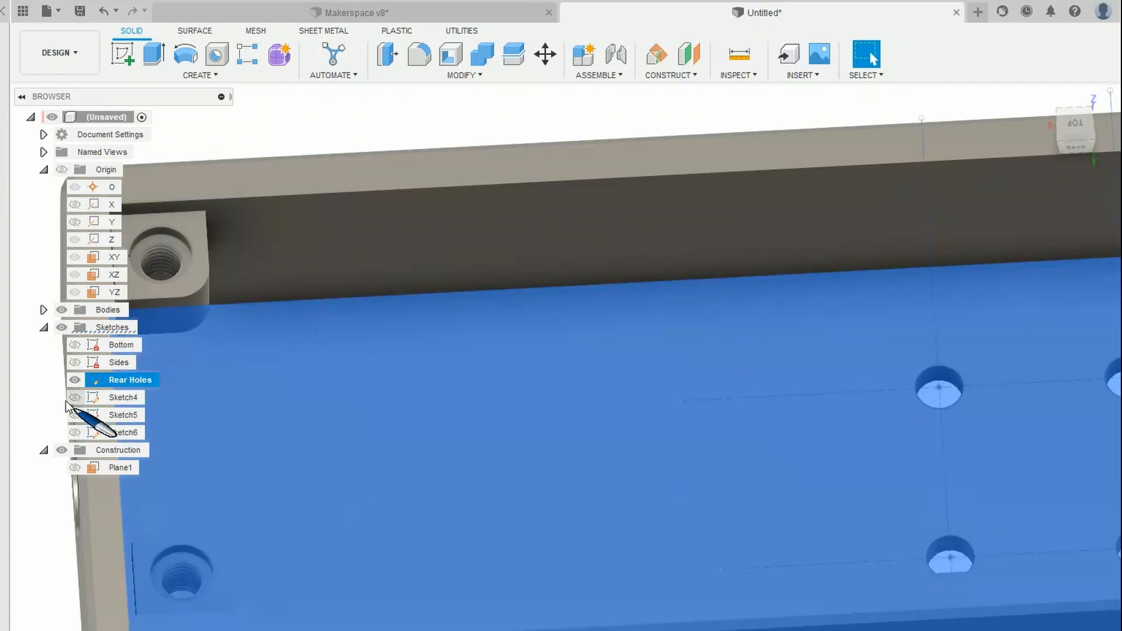
Hide the Rear Holes sketch and show Sketch4 to identify its geometry at the box's end wall.
ctrl+click(82, 397)
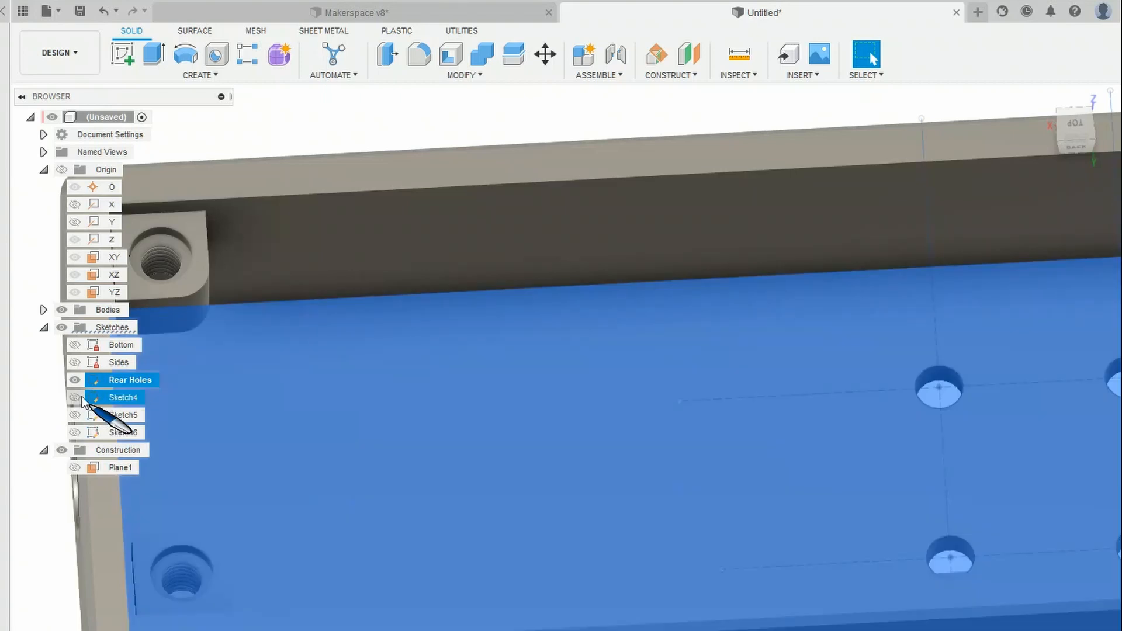
click(76, 381)
click(78, 399)
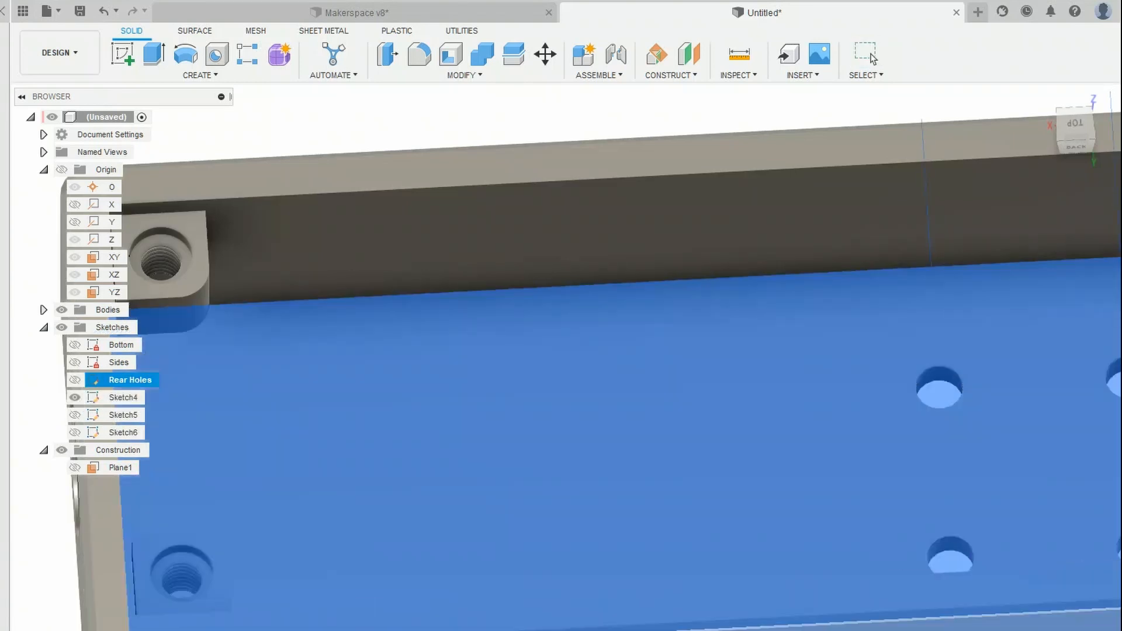
mouse_move(213, 476)
shift+middle_down()
mouse_move(663, 601)
mouse_move(723, 587)
mouse_move(719, 531)
mouse_move(719, 596)
mouse_move(703, 585)
mouse_move(754, 608)
mouse_move(576, 380)
mouse_move(531, 368)
mouse_move(1007, 472)
mouse_move(1011, 501)
mouse_move(952, 447)
mouse_move(1016, 449)
mouse_move(1047, 481)
shift+middle_up()
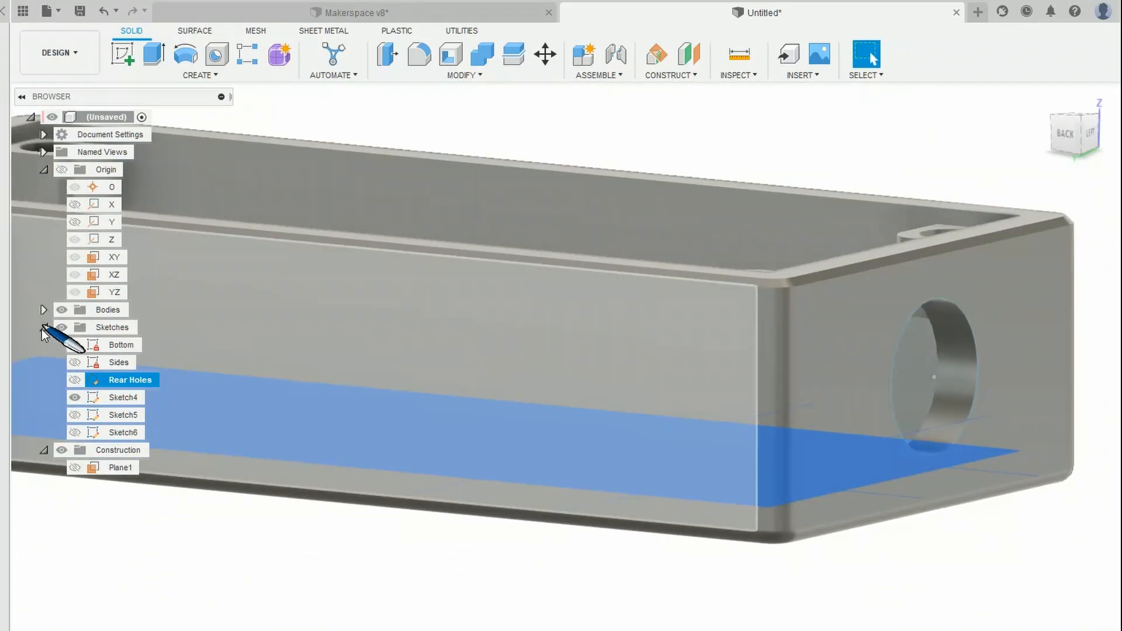
Rename Sketch4 as Large Hole and construction plane Plane1 as Mounting Lugs.
click(128, 400)
click(128, 401)
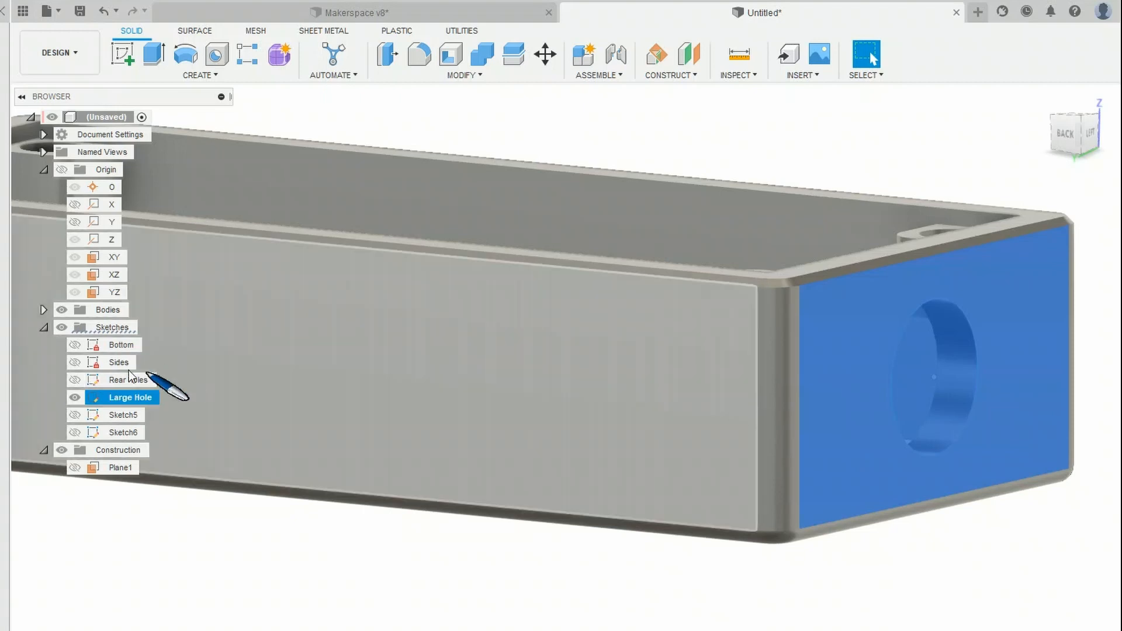
click(120, 468)
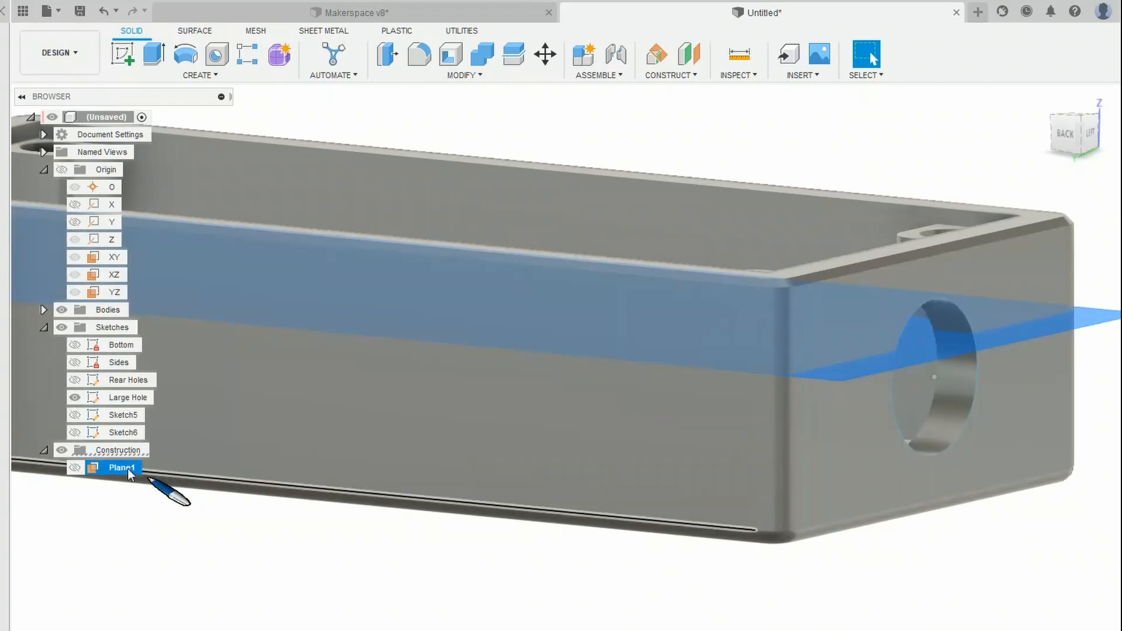
double_click(124, 468)
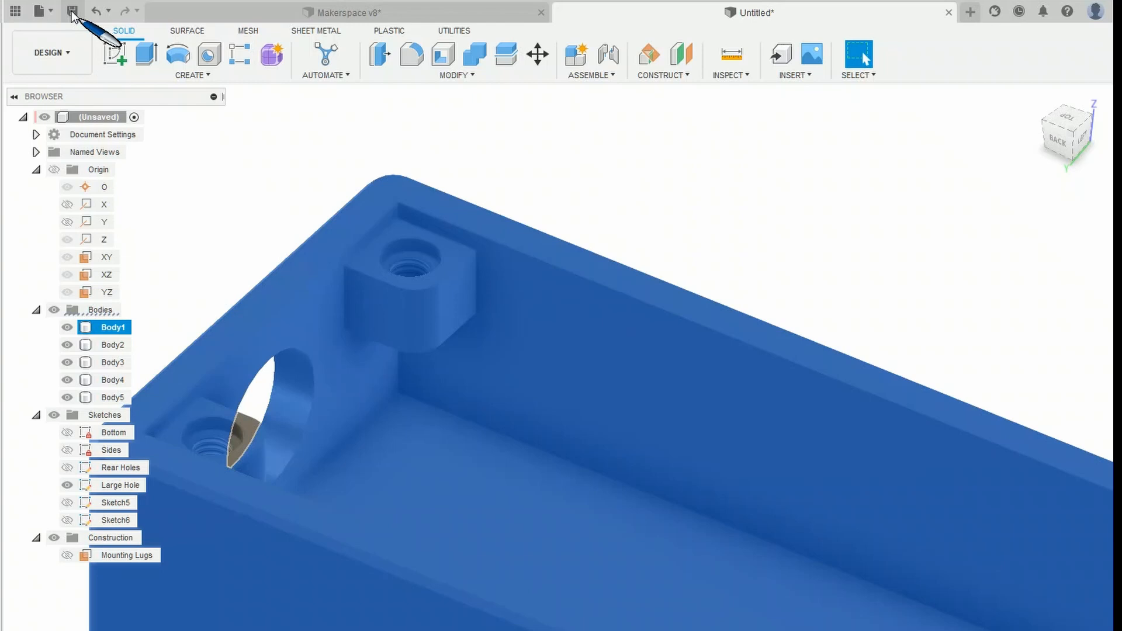
Save the design under the name Box in the Demo Box 1 folder of the Makerspace Training project.
click(71, 12)
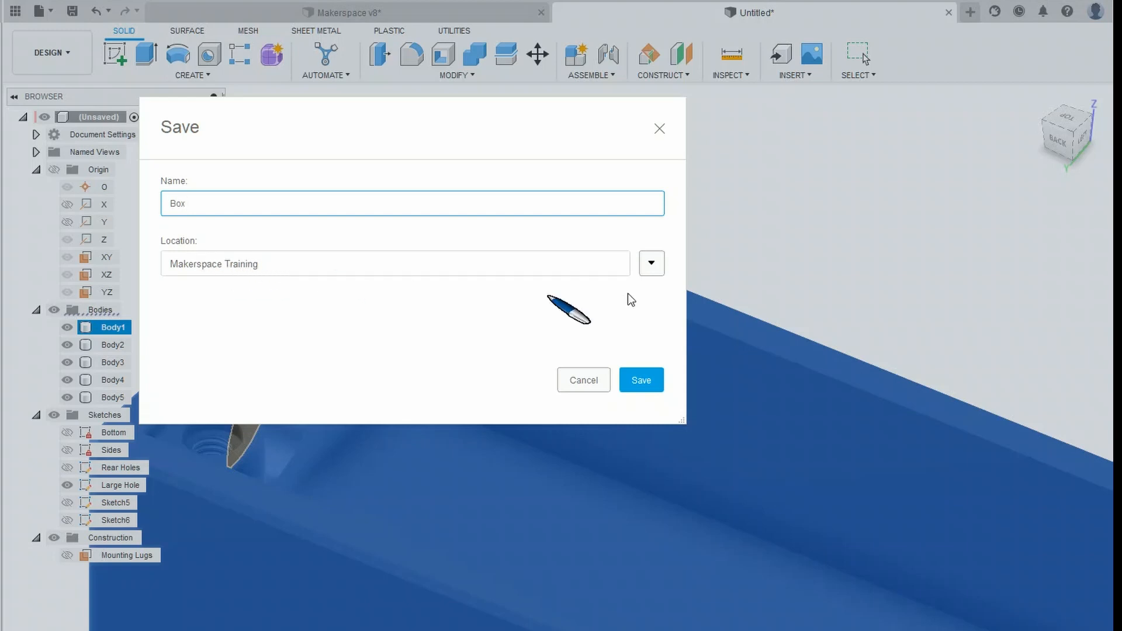
click(650, 270)
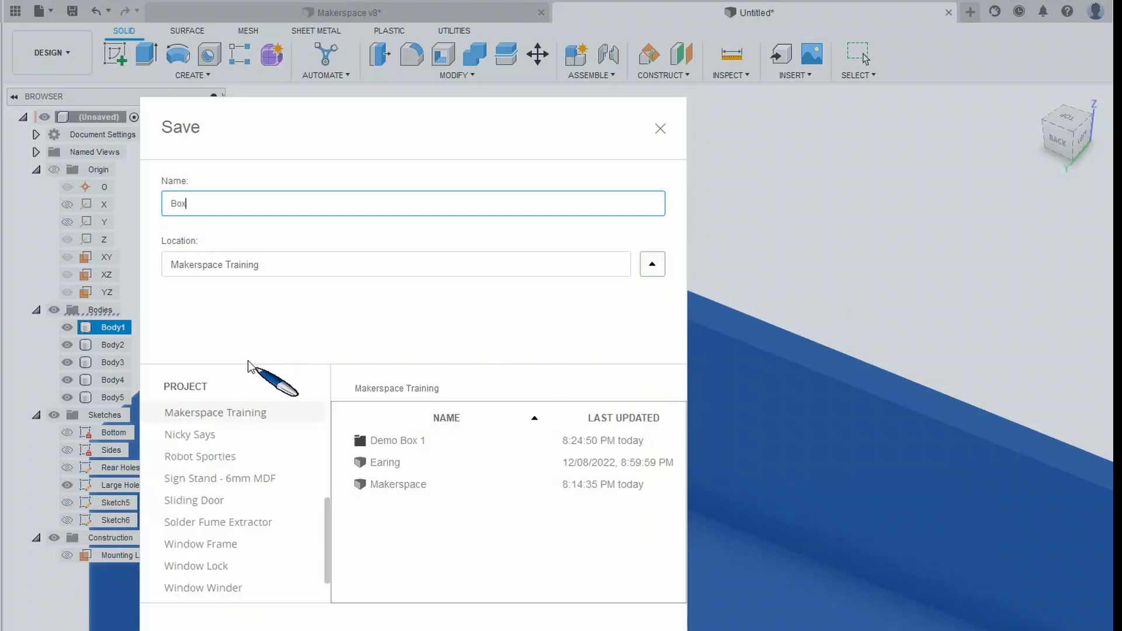
click(383, 440)
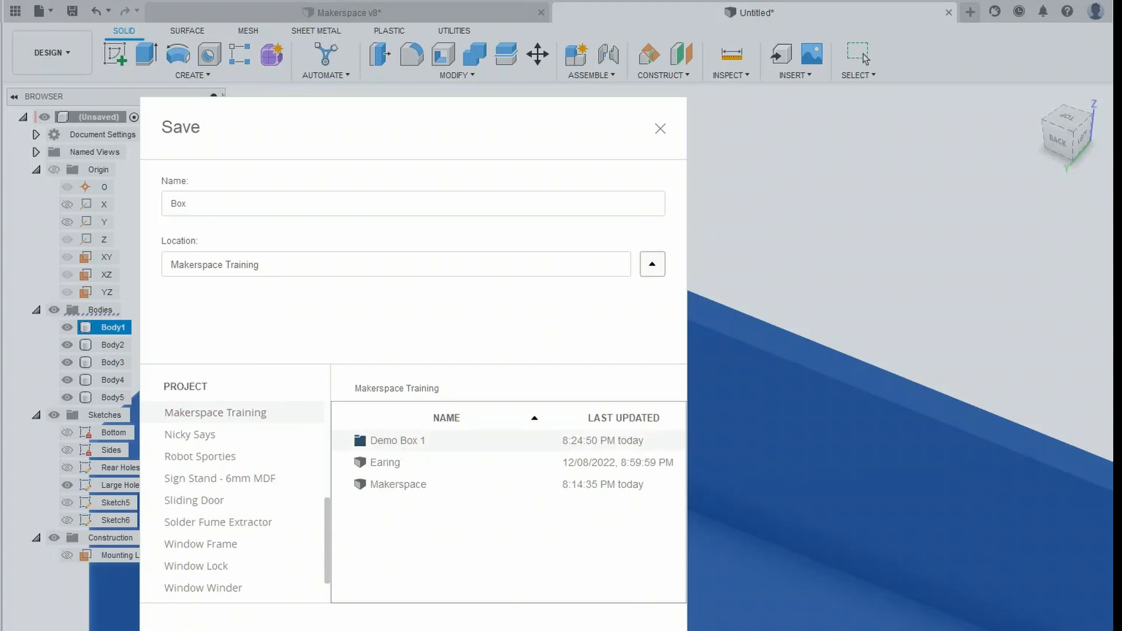
double_click(400, 441)
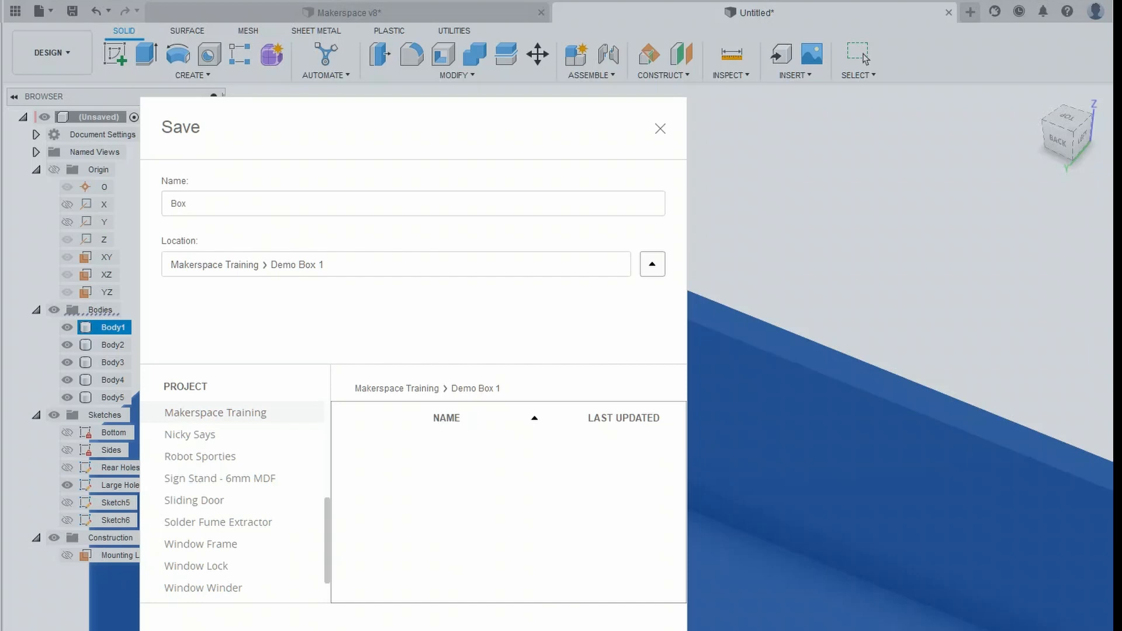
key(Return)
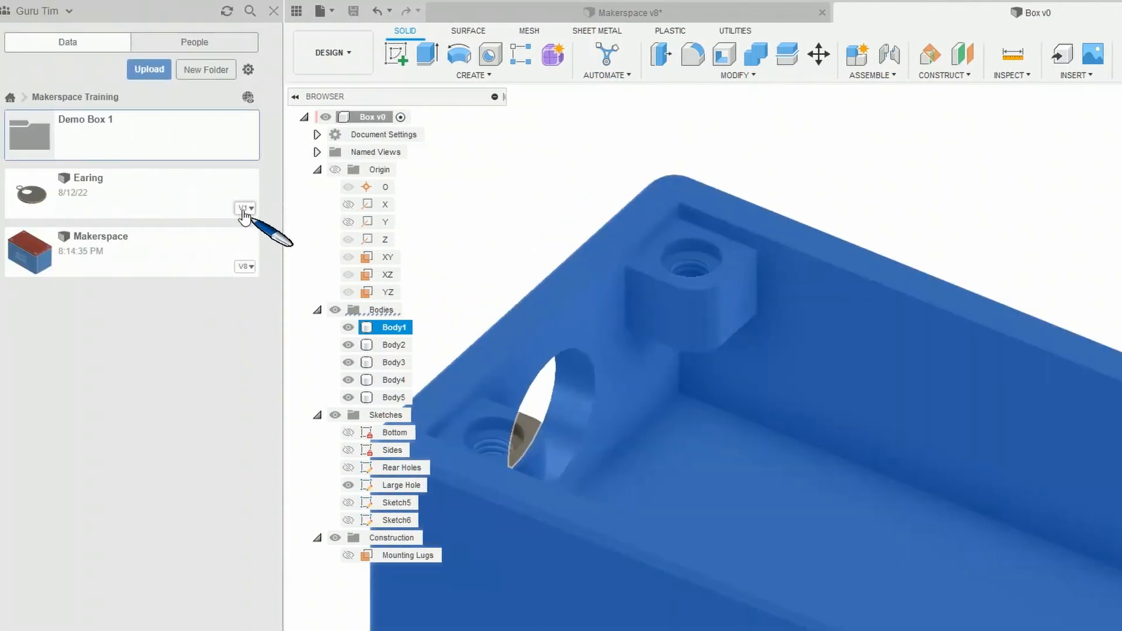
click(352, 13)
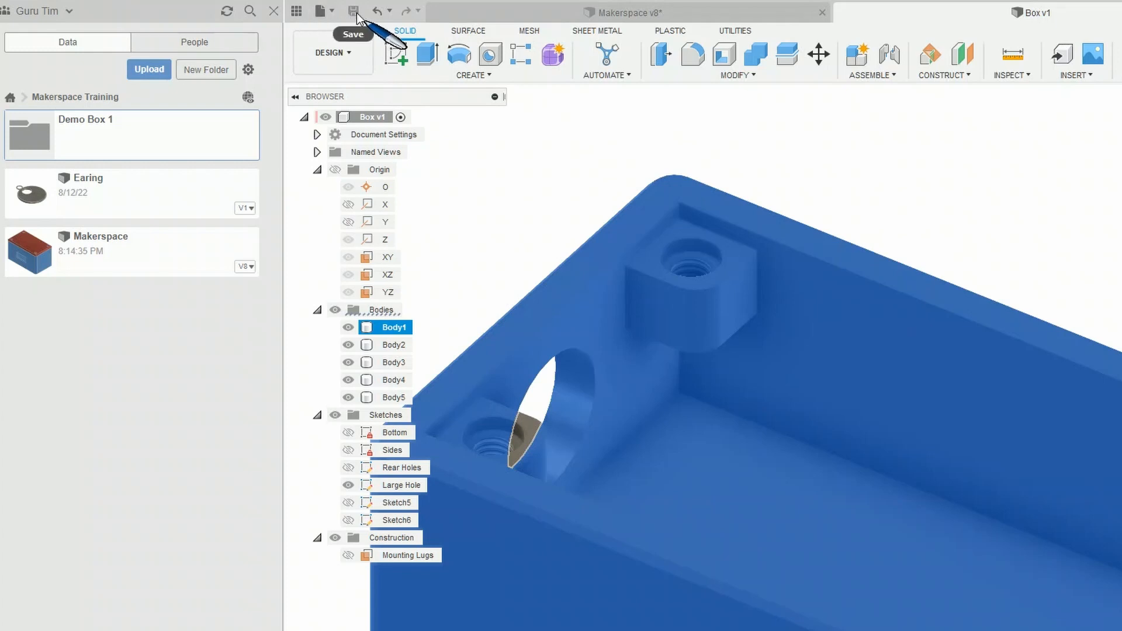
Edit the 80 mm length dimension in the Bottom sketch to resize the box, and save the design again.
middle_drag(1085, 592, 1008, 509)
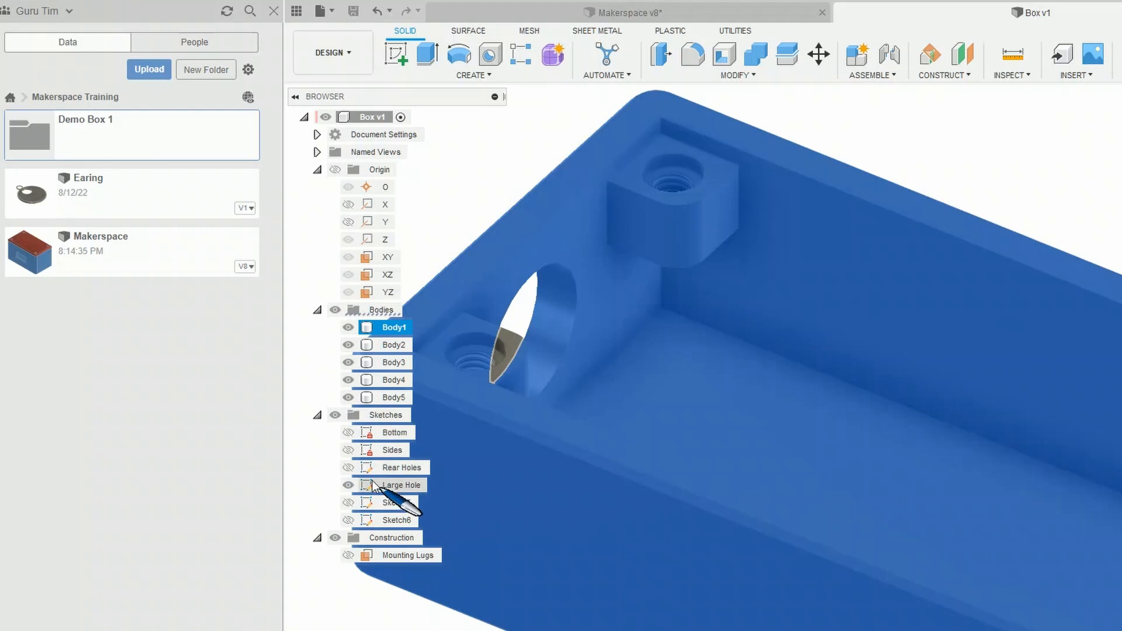
double_click(394, 433)
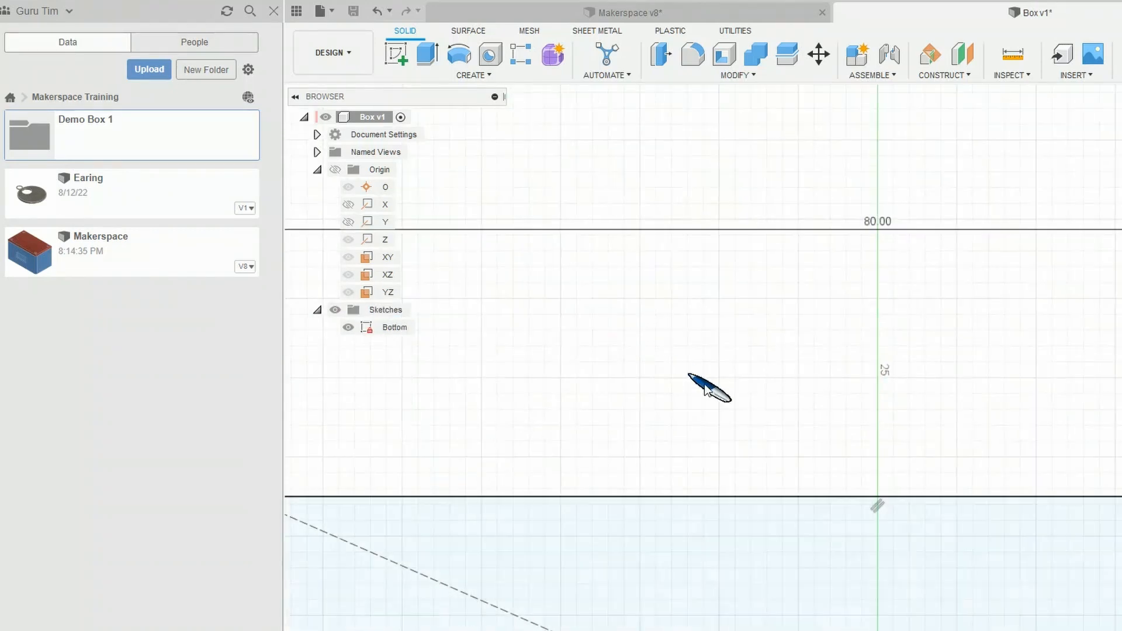
double_click(873, 377)
key(Return)
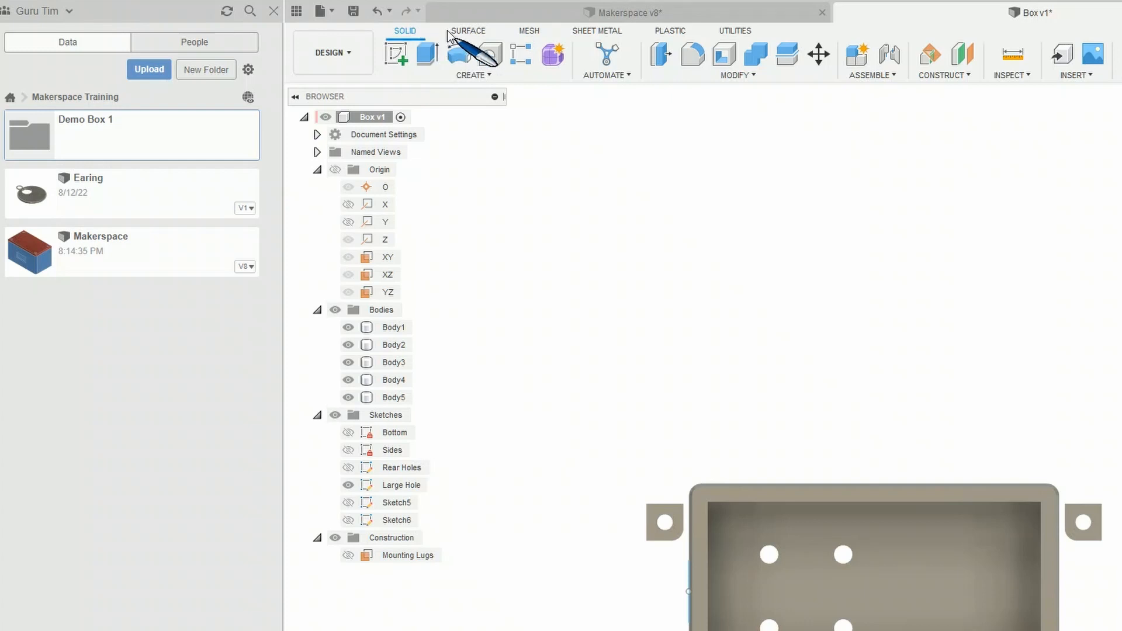
click(352, 11)
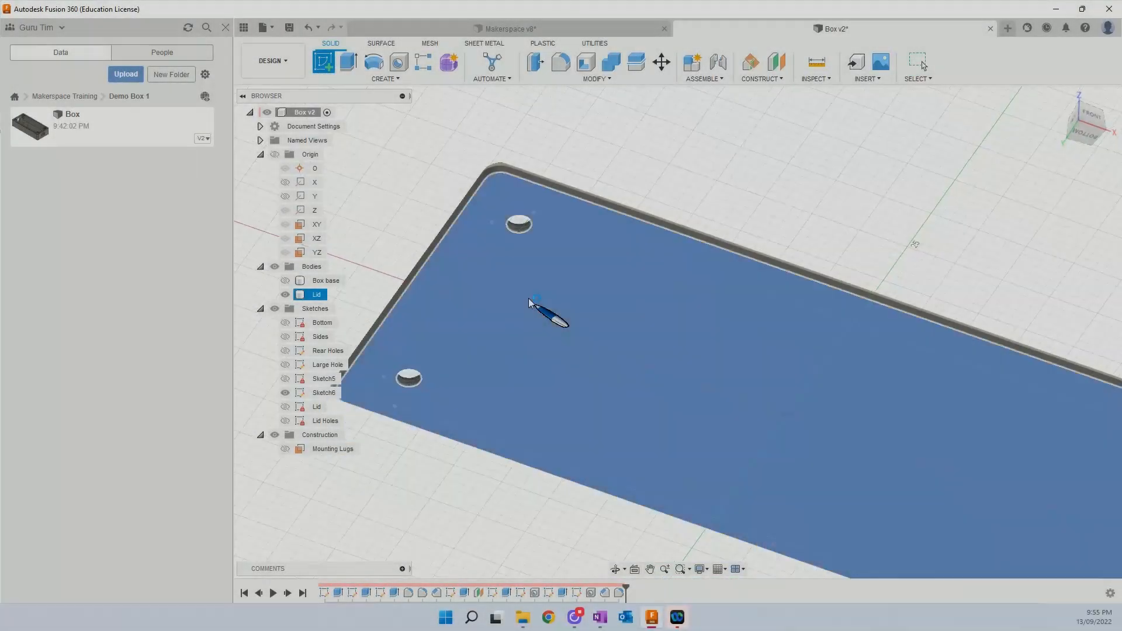
Start a sketch on the underside of the lid and display the model in a wireframe visual style.
click(529, 301)
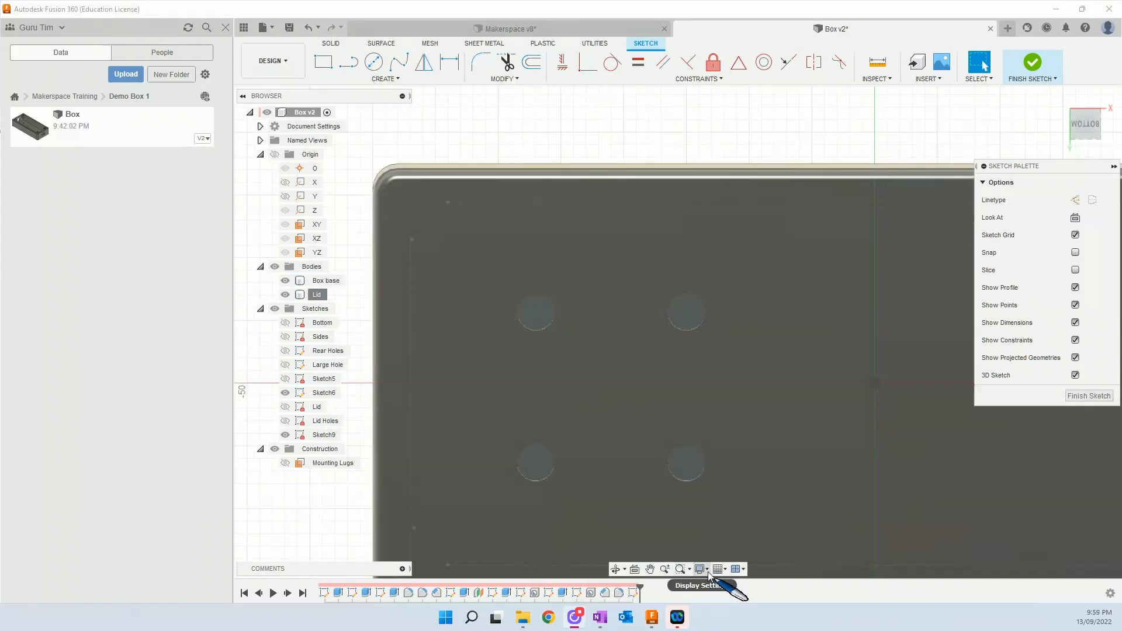
click(700, 568)
mouse_move(710, 474)
click(856, 517)
shift+middle_drag(855, 517, 525, 292)
click(787, 166)
click(1084, 122)
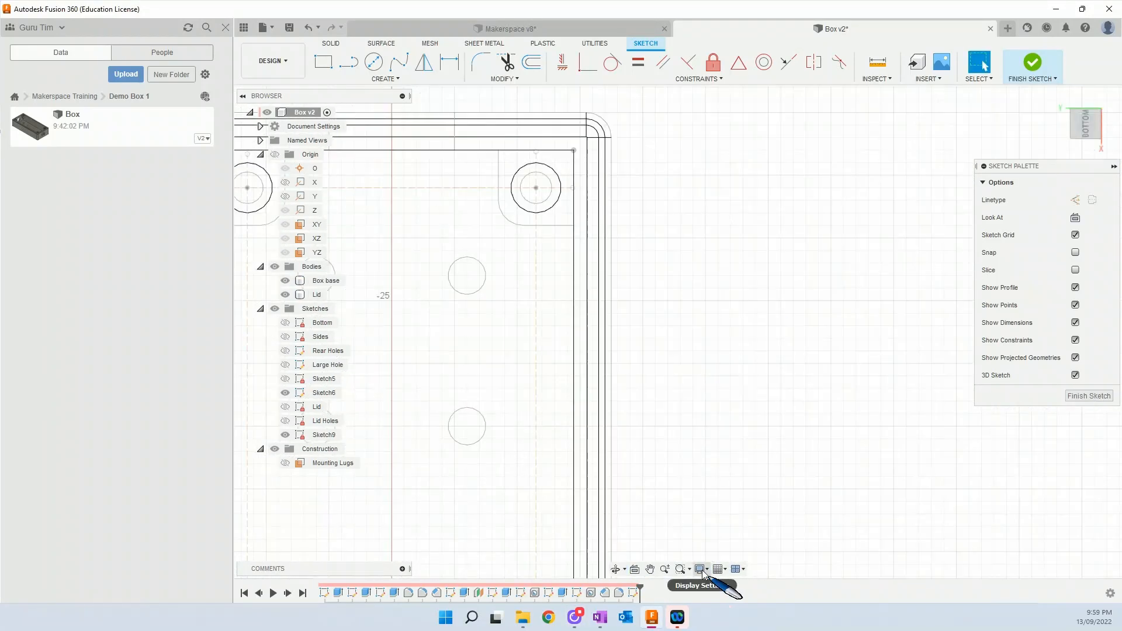
Try a shaded visual style with sketch slicing toggled to see the box interior from the lid's underside.
click(700, 569)
mouse_move(709, 473)
click(836, 474)
click(1075, 270)
shift+middle_drag(818, 292, 885, 408)
key(p)
click(927, 270)
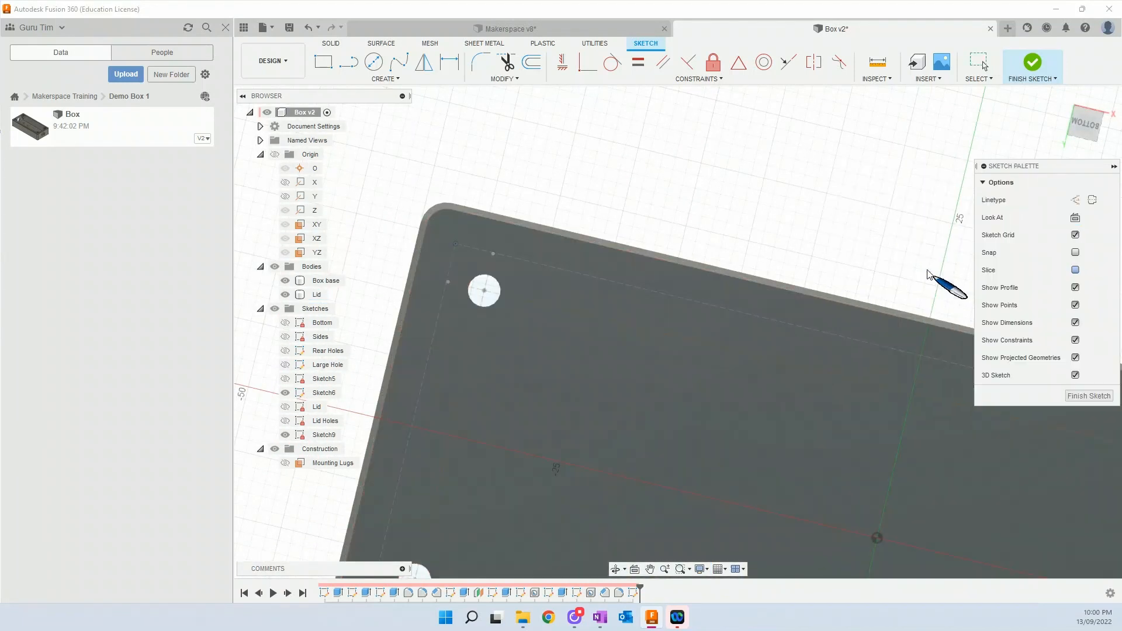
Return to the wireframe visual style and project the box base's inner wall edges into the lid sketch.
click(700, 568)
mouse_move(728, 474)
click(836, 513)
click(385, 79)
mouse_move(374, 273)
click(422, 272)
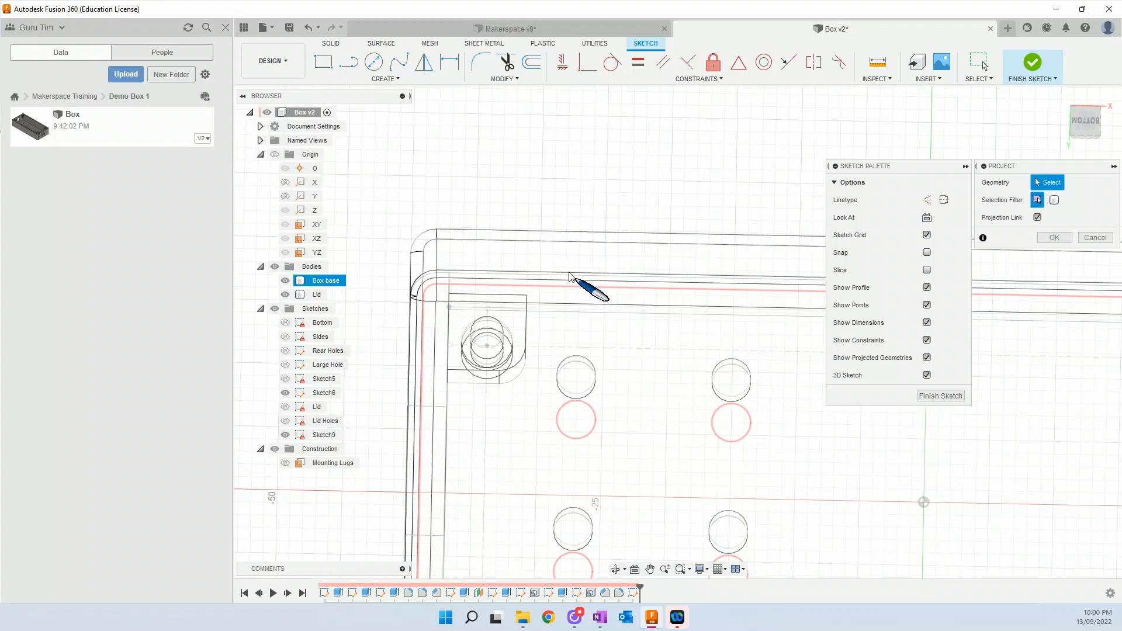
scroll(581, 288, up, 3)
click(453, 370)
middle_drag(514, 502, 465, 286)
shift+middle_drag(489, 448, 528, 388)
click(528, 387)
middle_drag(789, 374, 650, 461)
click(667, 350)
click(1054, 238)
Hide the Box base body so only the lid and the projected outline remain in view.
middle_drag(473, 354, 786, 355)
click(285, 280)
scroll(508, 333, down, 3)
shift+middle_drag(572, 345, 518, 343)
middle_drag(467, 315, 624, 400)
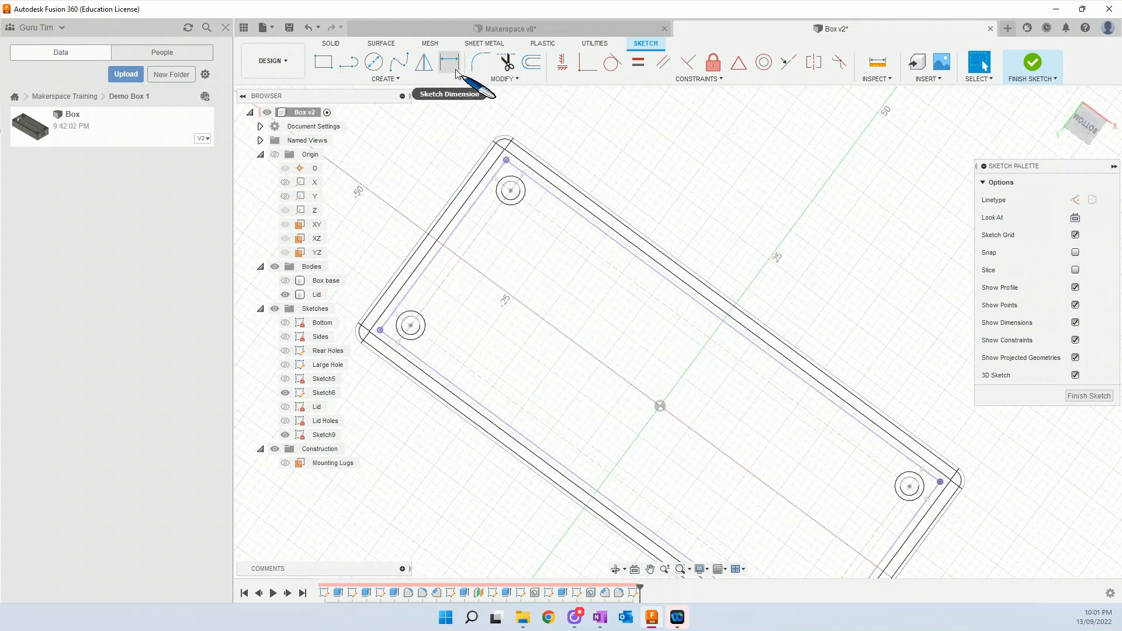
Offset the projected inner wall rectangle inward by 0.2 mm for clearance.
click(531, 62)
click(935, 479)
text(0.2)
scroll(933, 488, up, 4)
middle_drag(971, 473, 1051, 326)
drag(1103, 373, 1077, 376)
text(-0.2)
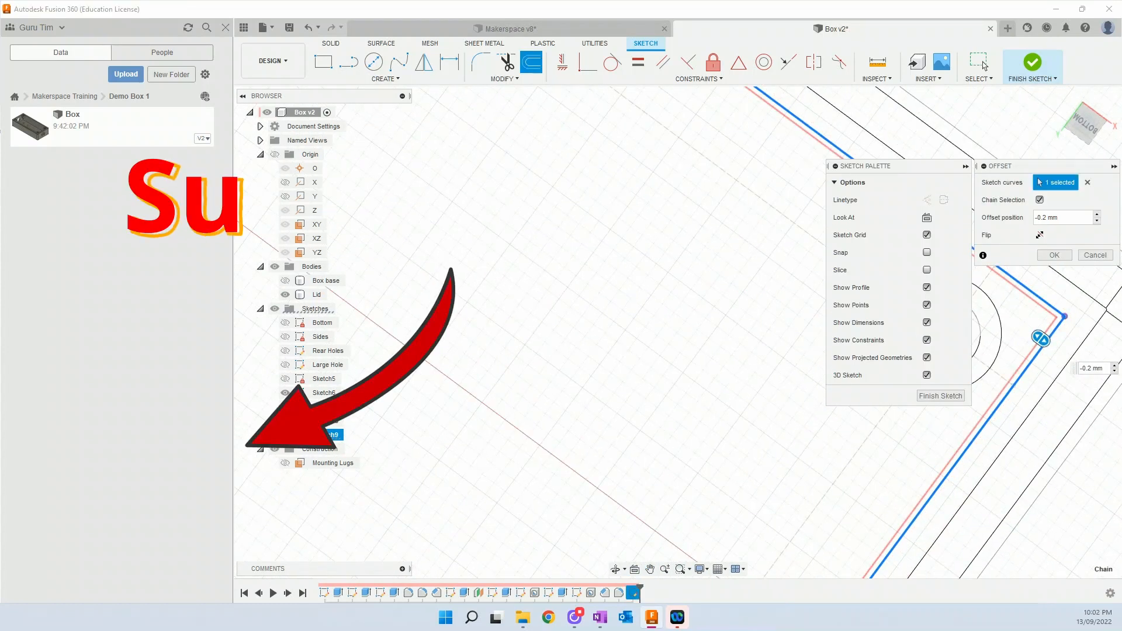
key(Return)
Offset the clearance rectangle inward by 1 mm to form a thin lip outline, and finish the sketch.
key(o)
click(1028, 356)
key(Escape)
middle_drag(766, 122, 623, 136)
key(o)
click(811, 247)
scroll(806, 248, down, 2)
middle_drag(584, 245, 818, 503)
middle_drag(745, 562, 716, 405)
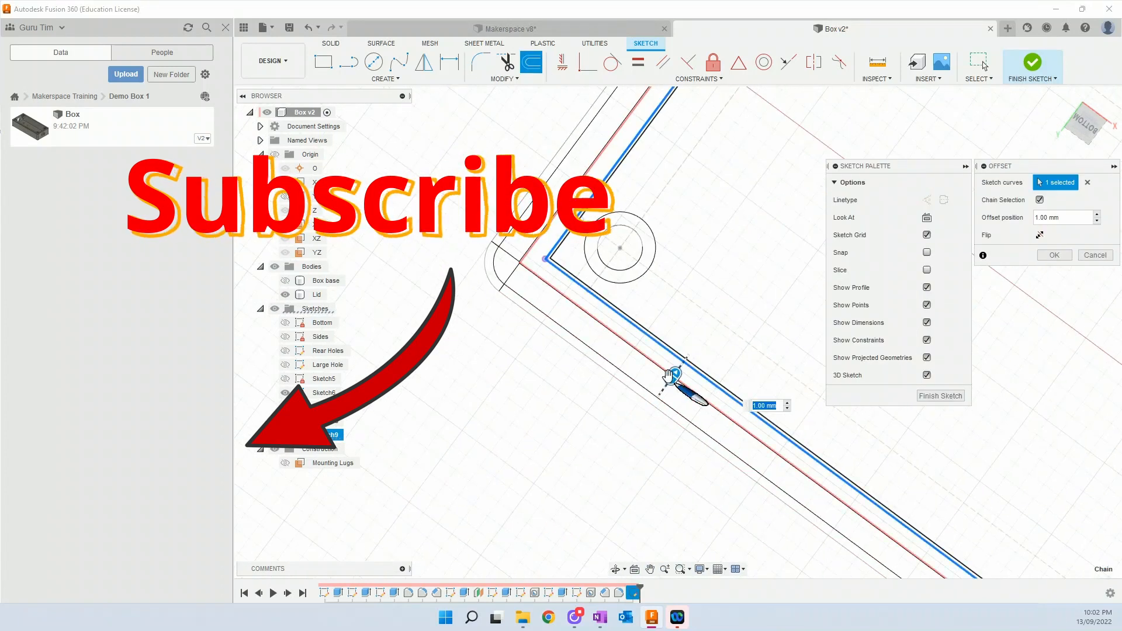
key(Return)
click(1032, 63)
Extrude the thin band between the two offset rectangles on the lid's underside with a distance of -2 mm.
shift+middle_drag(701, 351, 797, 373)
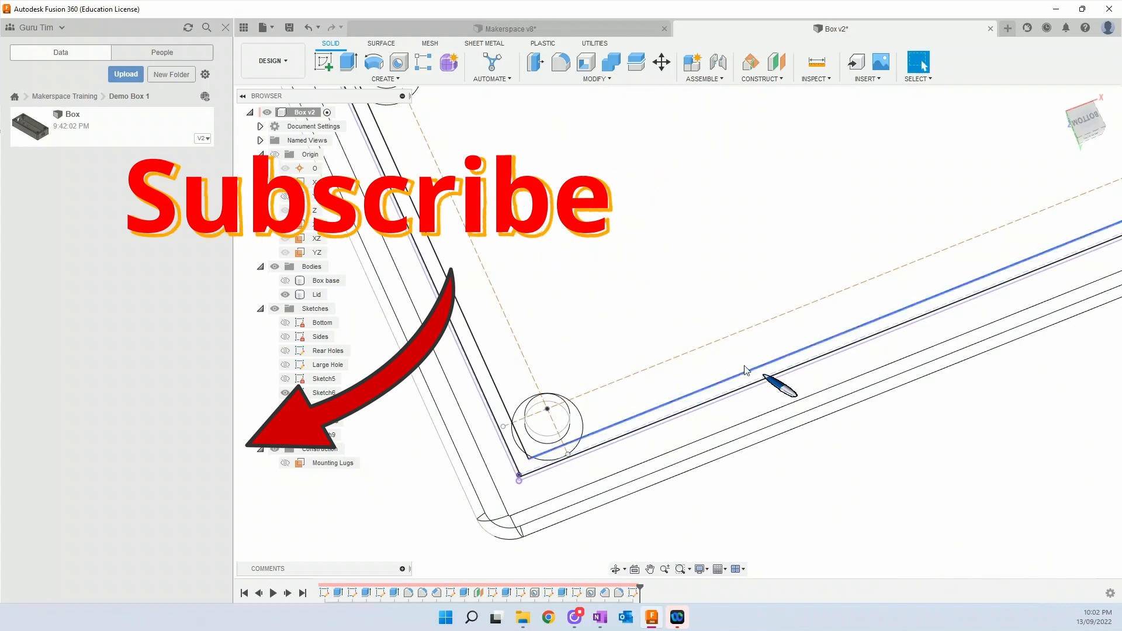
key(e)
click(601, 441)
shift+middle_drag(601, 441, 643, 374)
drag(890, 351, 892, 397)
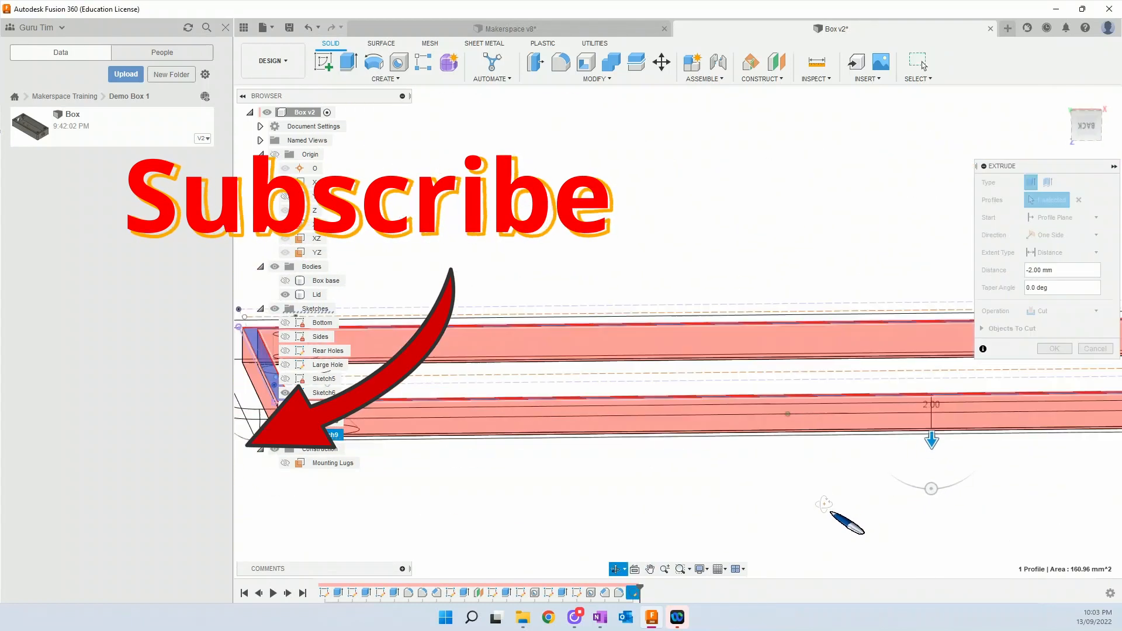